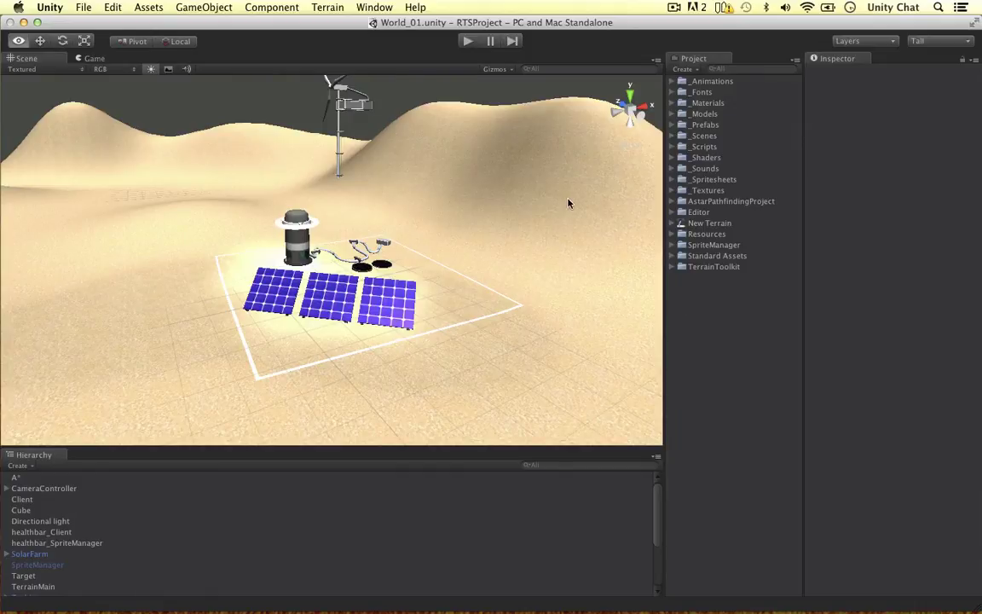
Step: Switch from the Unity scene to the Chrome window with the "ufo ancient art" image results
left_click_drag(568, 204, 501, 202, "alt")
key("ctrl+Left")
key("ctrl+Left")
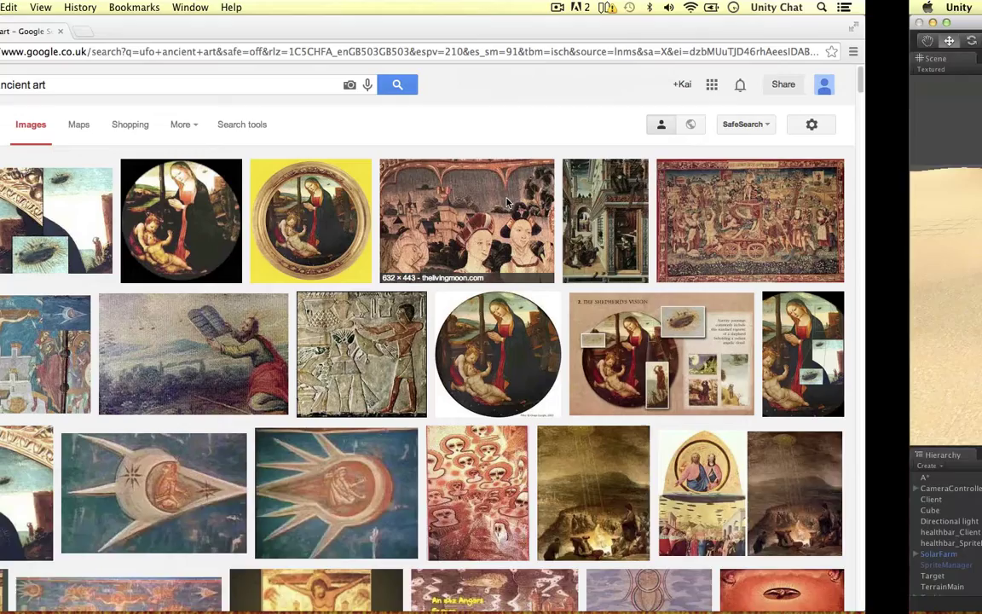
key("ctrl+Right")
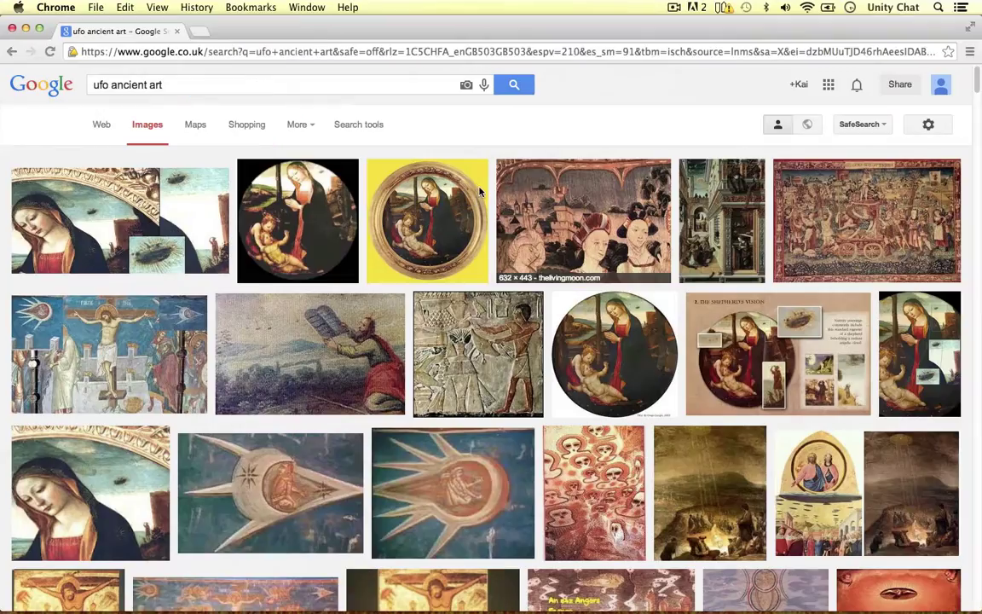
key("ctrl+Left")
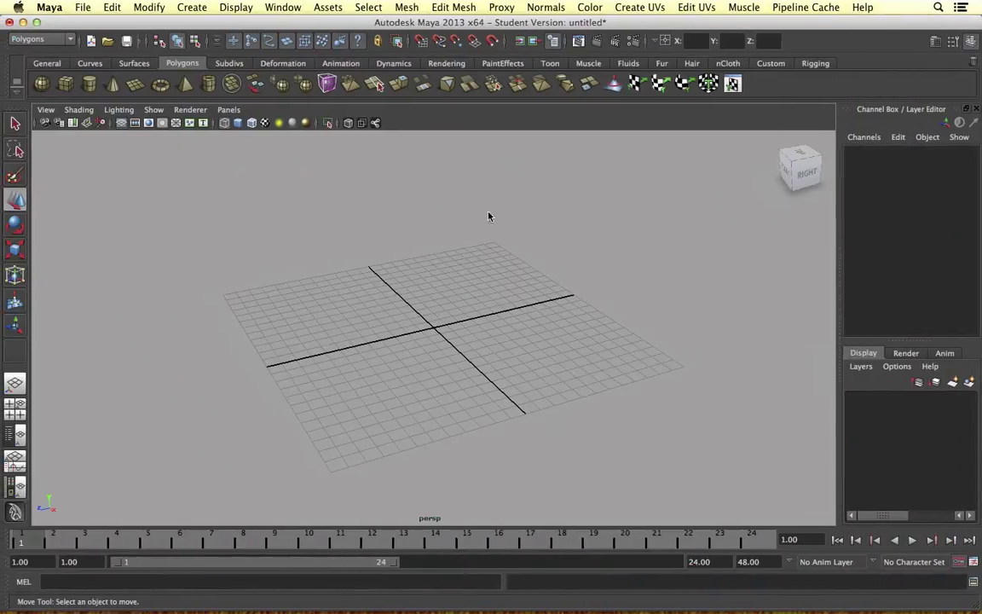
key("ctrl+Right")
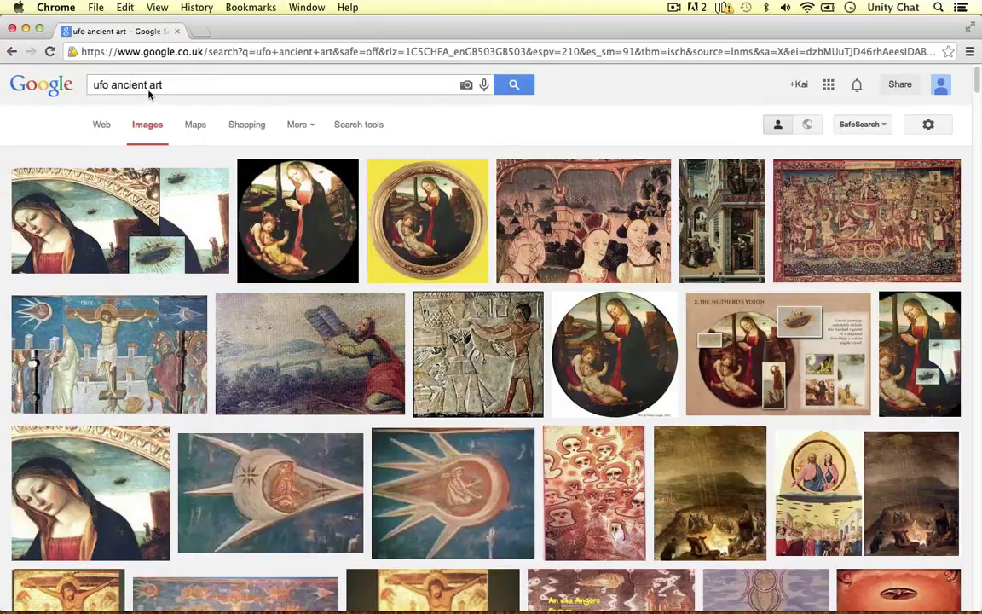
Step: Browse the "ufo ancient art" images and preview the carved relief marked with a black arrow
scroll(538, 221, "down", 10)
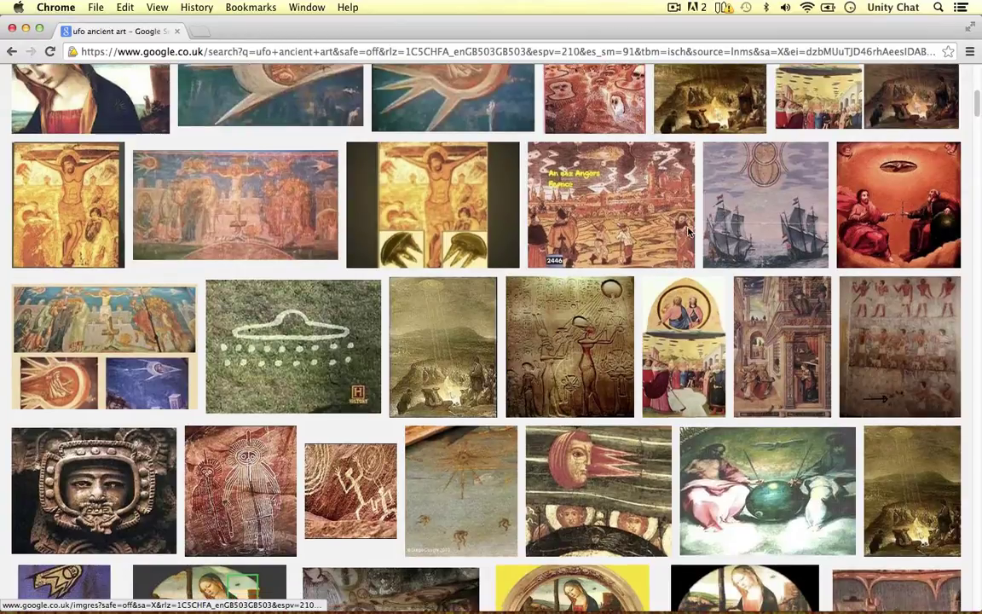
scroll(688, 232, "down", 2)
scroll(688, 232, "down", 4)
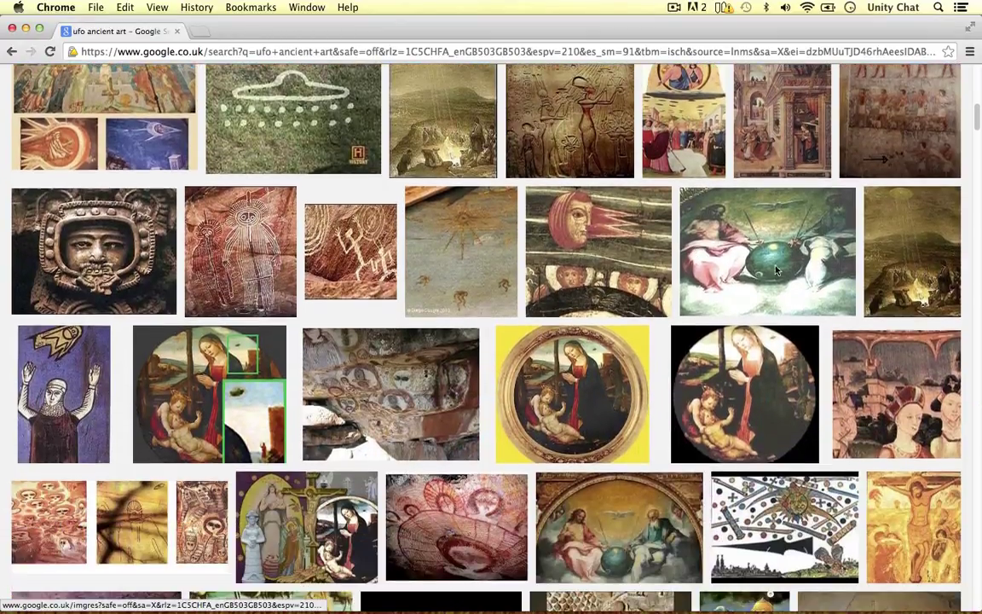
scroll(416, 319, "down", 10)
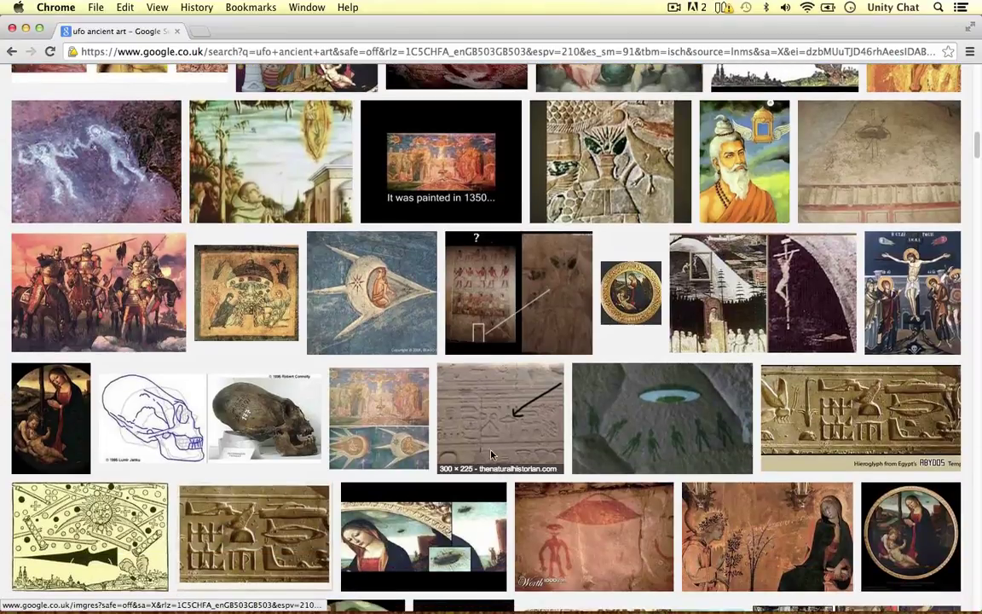
left_click(502, 399)
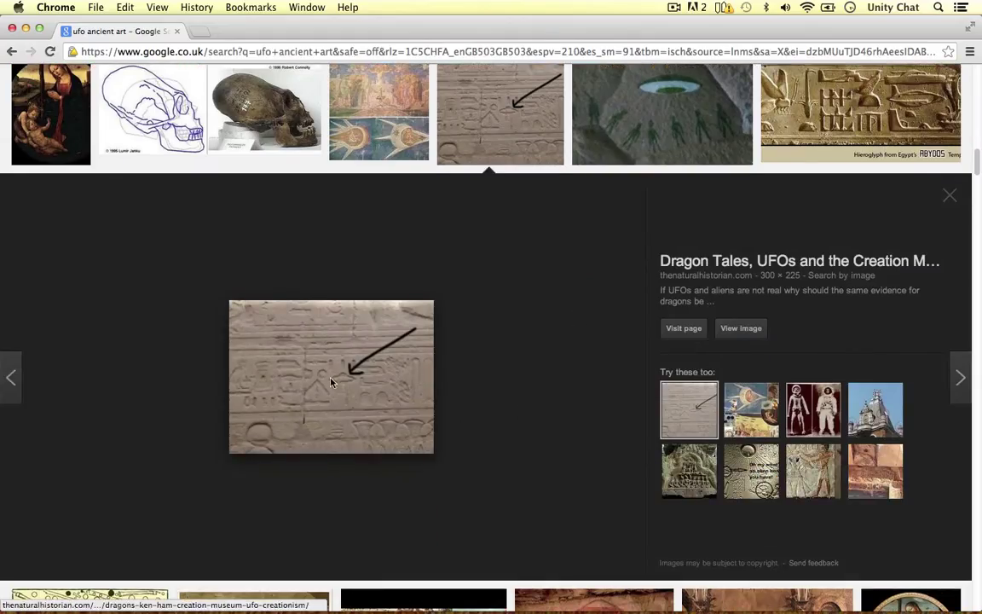
left_click(947, 191)
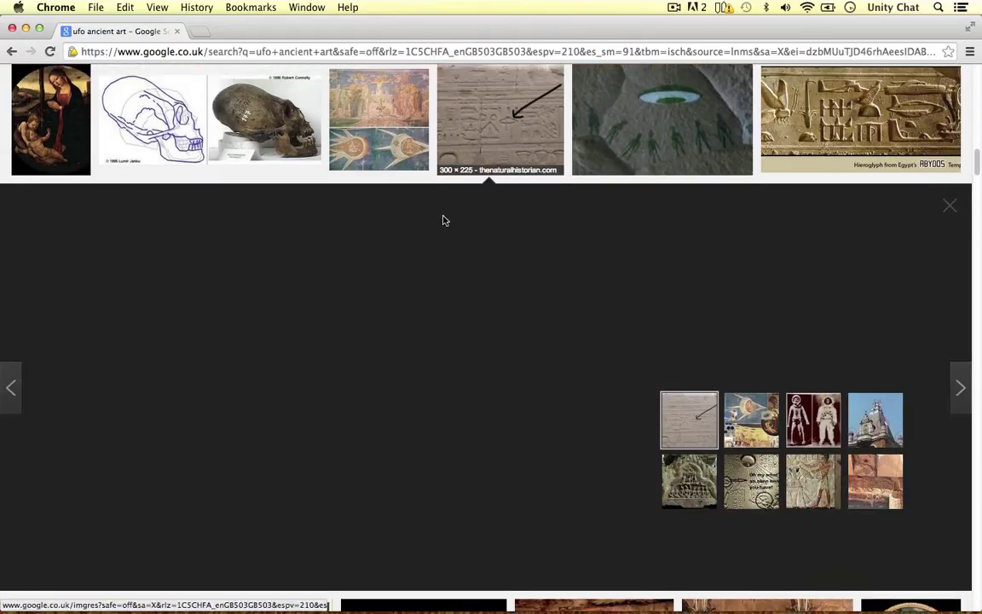
scroll(431, 221, "up", 10)
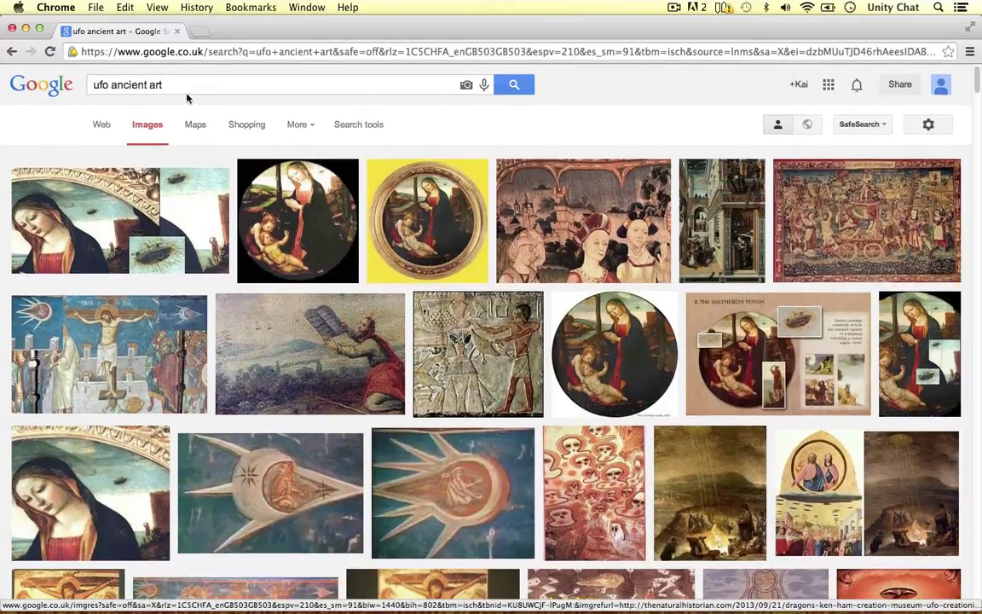
Step: Search images for "nazi antarctic base" and switch to the video results for the same query
left_click(168, 78)
type("nazi ")
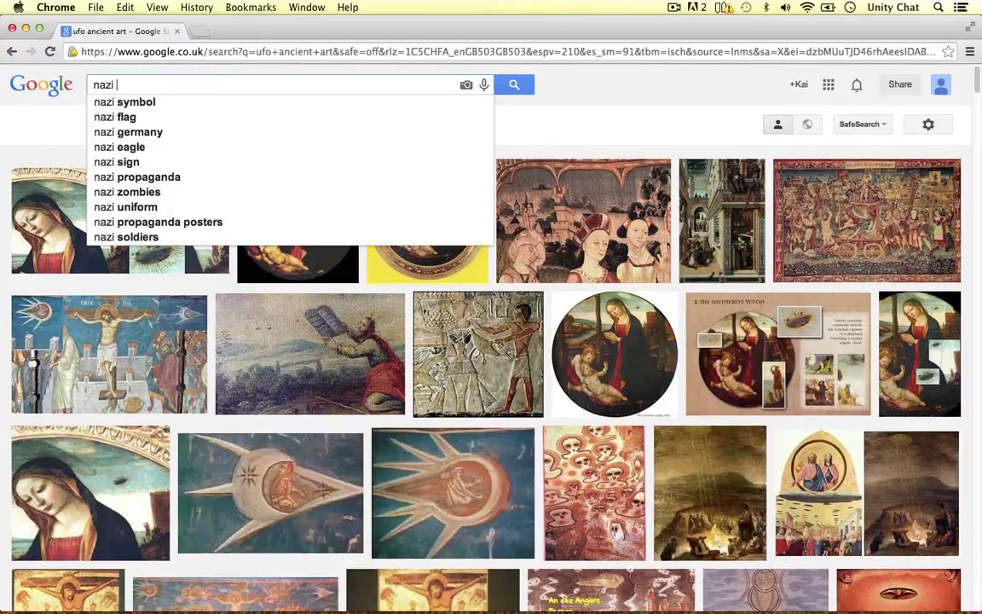
type("antarctic")
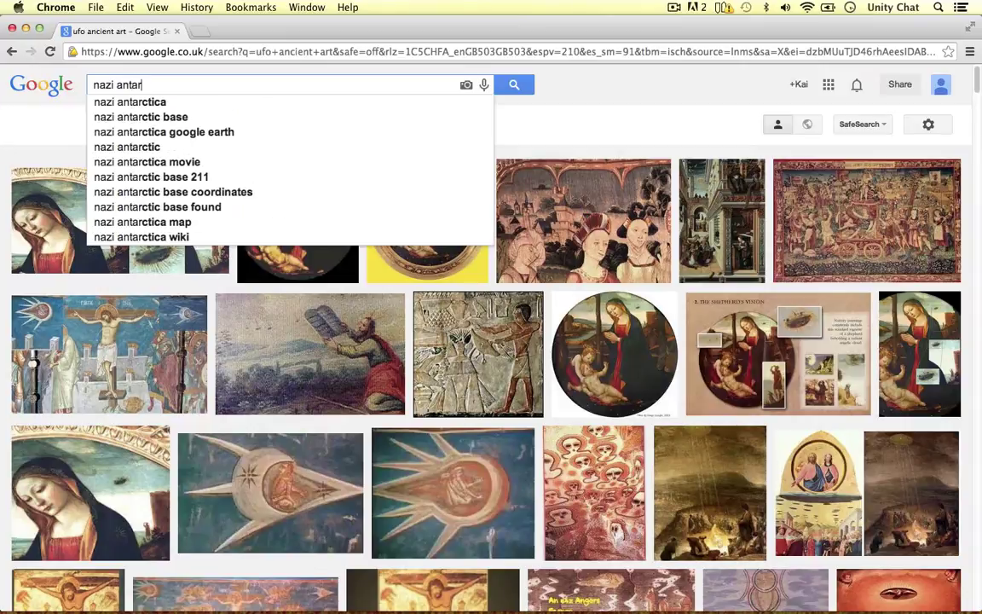
type(" base")
key("Return")
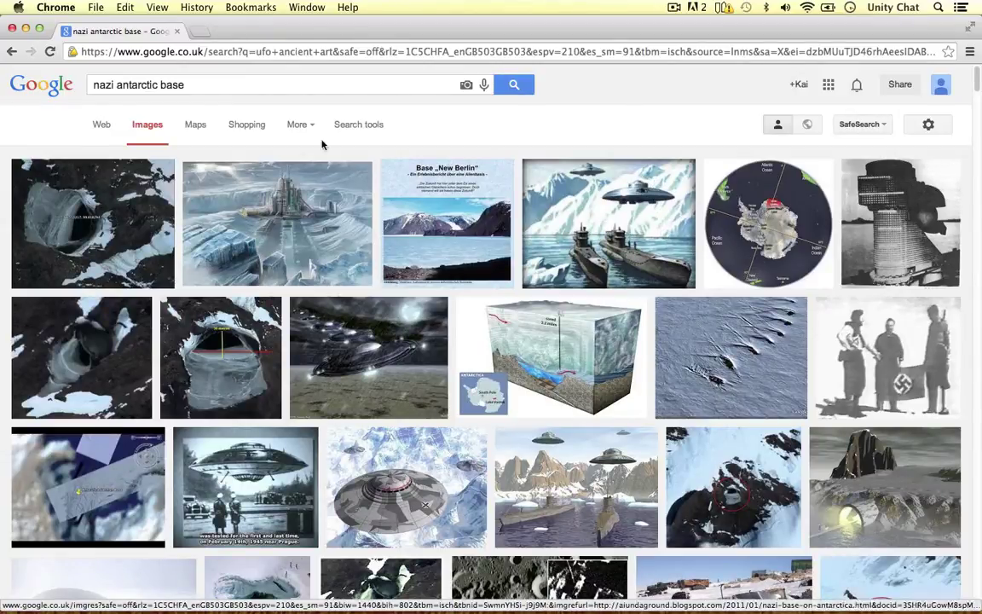
left_click(301, 125)
left_click(301, 154)
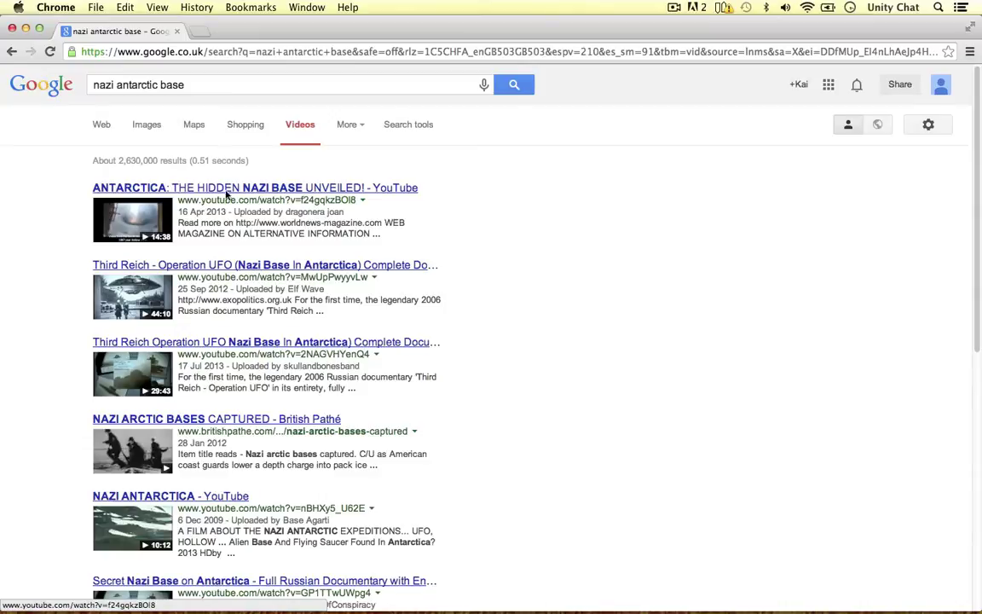
Step: Search videos for "roswell incident" and look through the list of results
triple_click(195, 85)
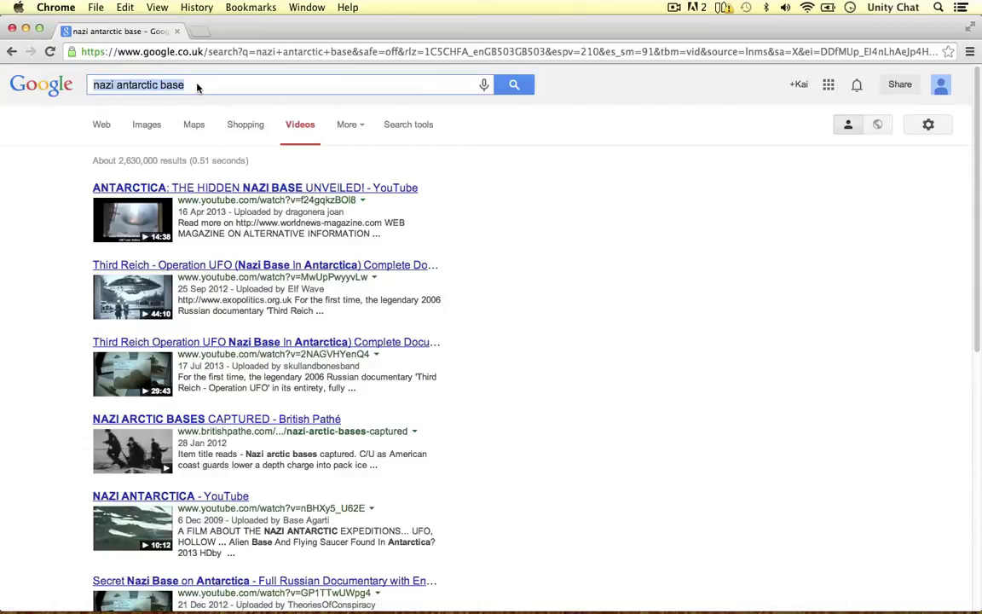
type("ros")
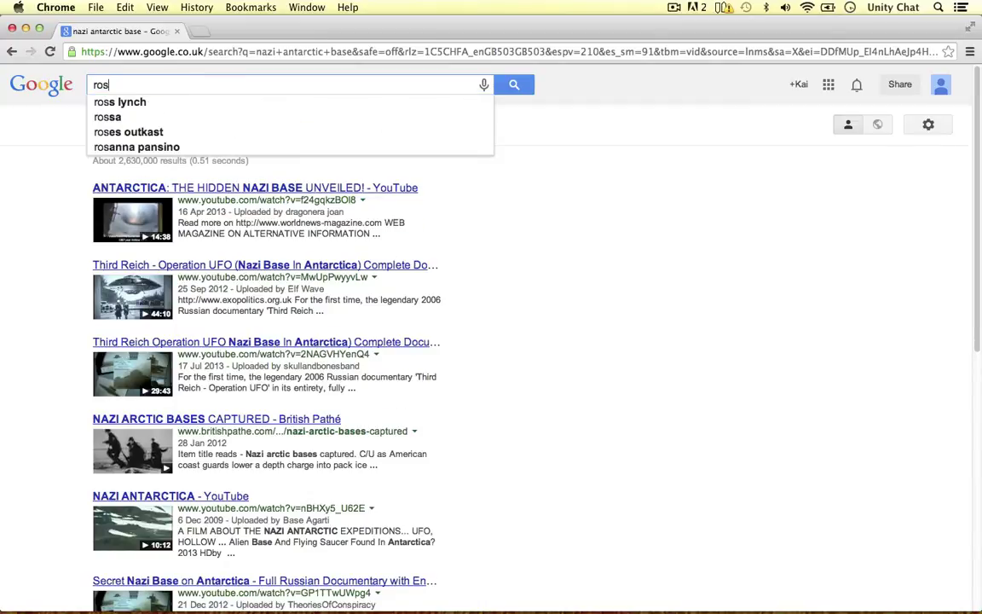
type("well incid")
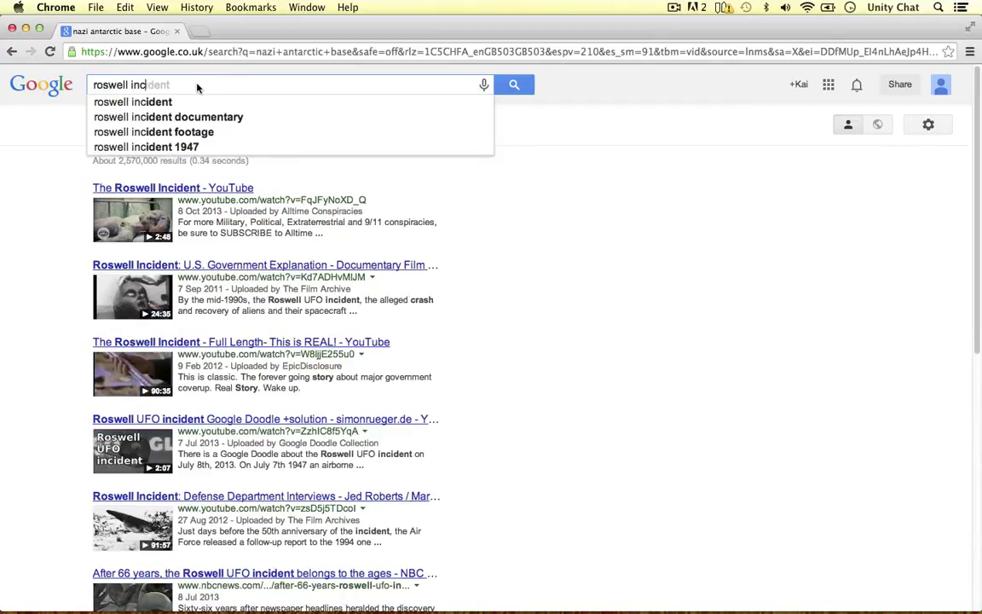
left_click(135, 103)
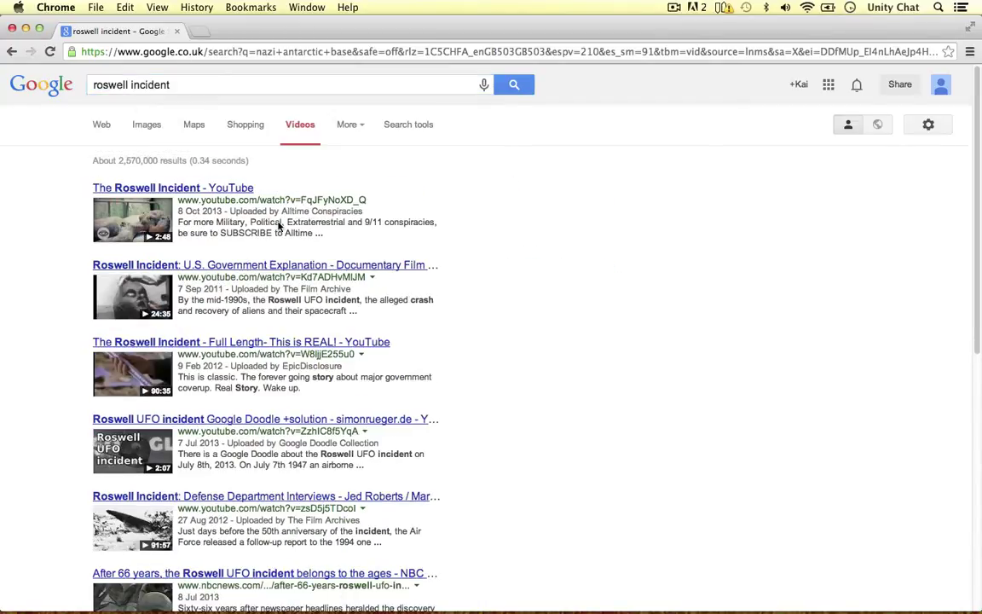
scroll(294, 311, "down", 1)
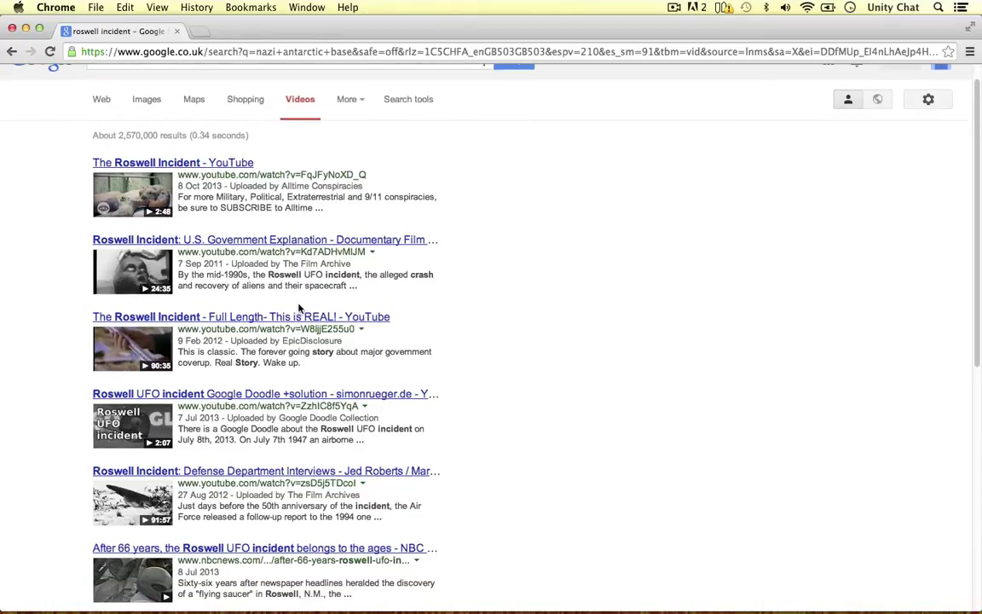
scroll(427, 394, "down", 3)
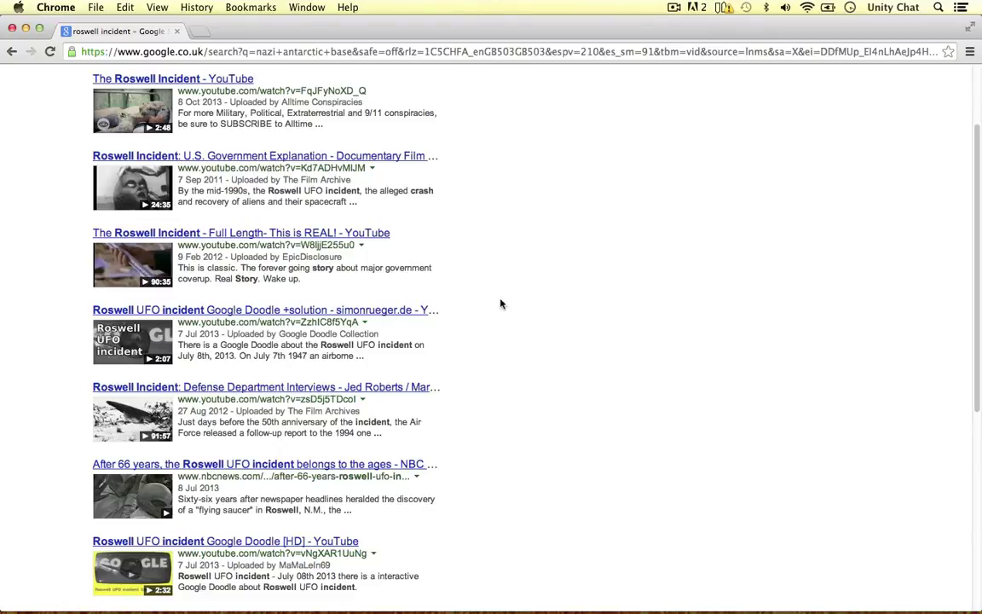
scroll(464, 287, "down", 4)
scroll(458, 254, "up", 8)
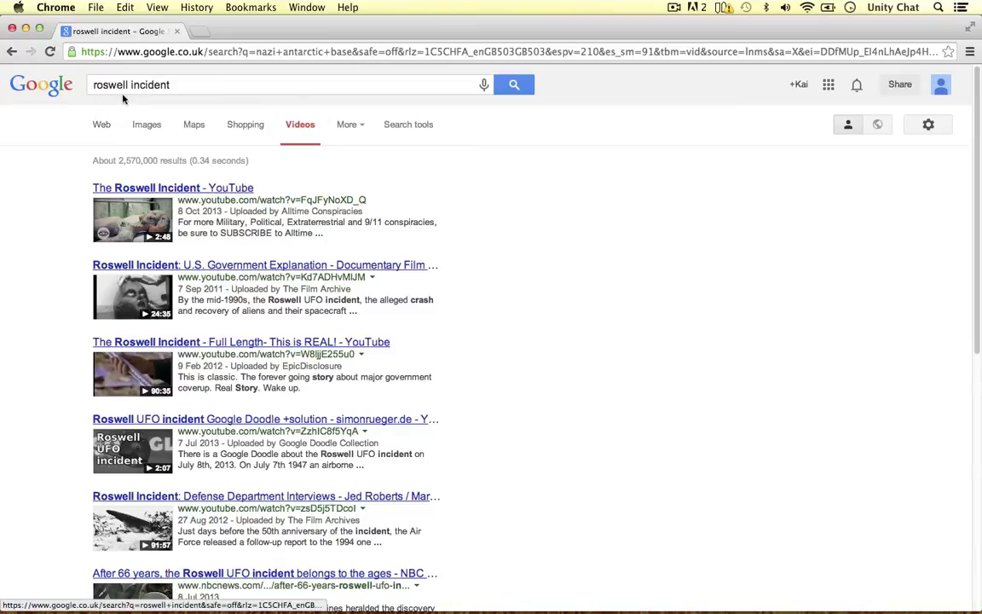
Step: Switch to image results, search for "ufo" and browse the pictures for flying saucer references
left_click(143, 124)
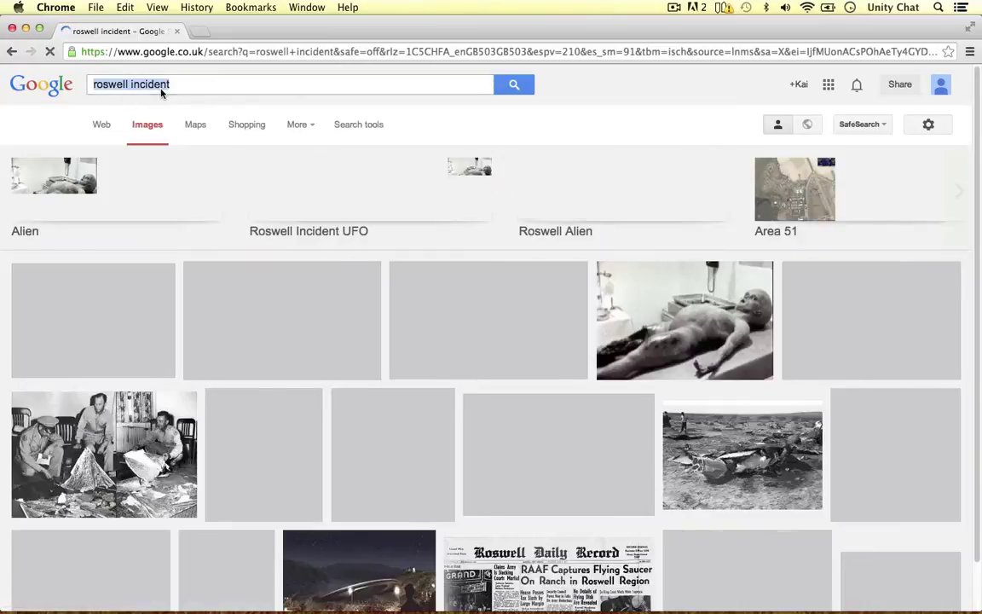
type("ufo")
key("Return")
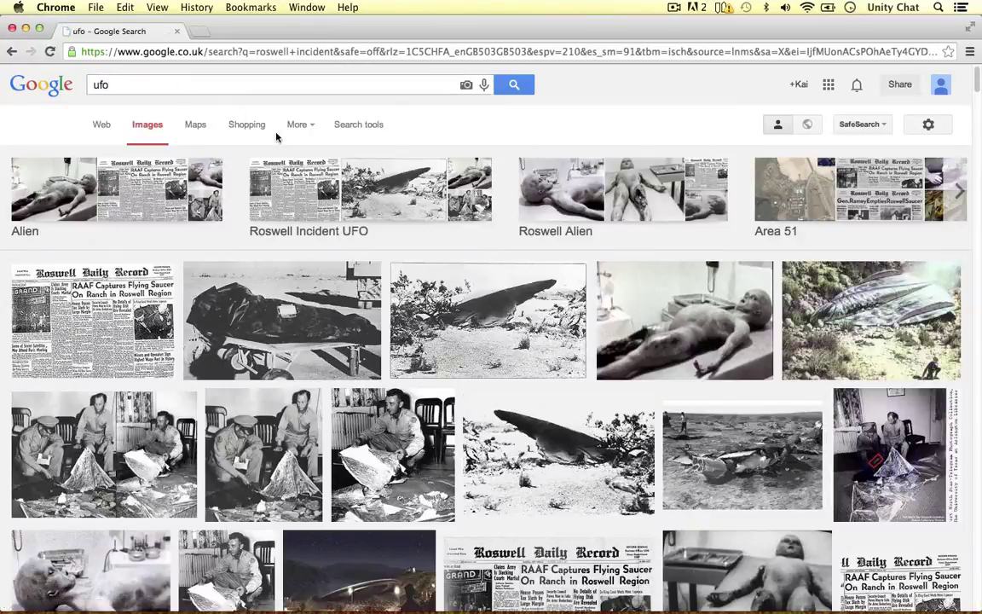
scroll(449, 270, "down", 3)
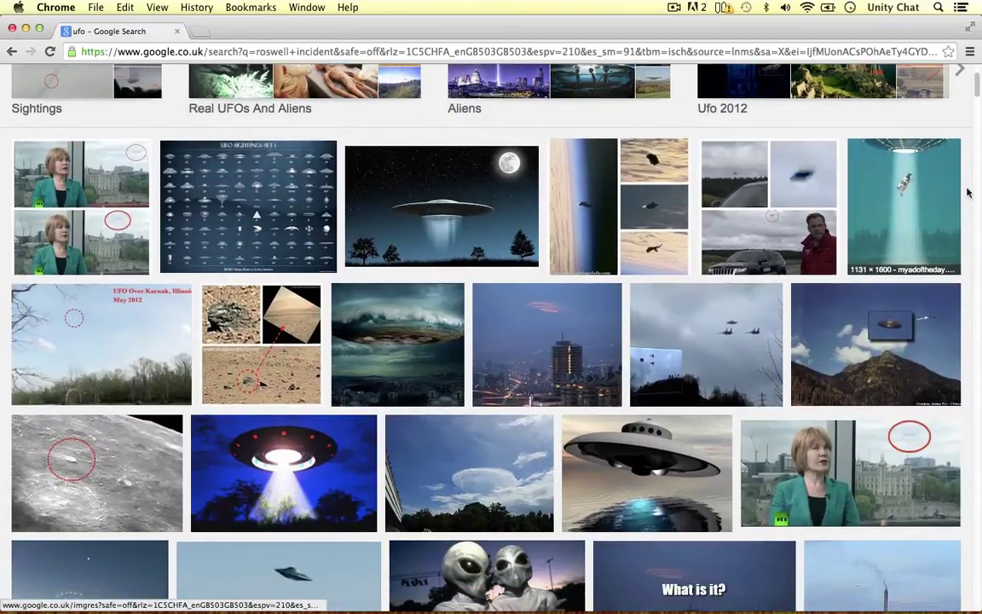
scroll(904, 214, "down", 4)
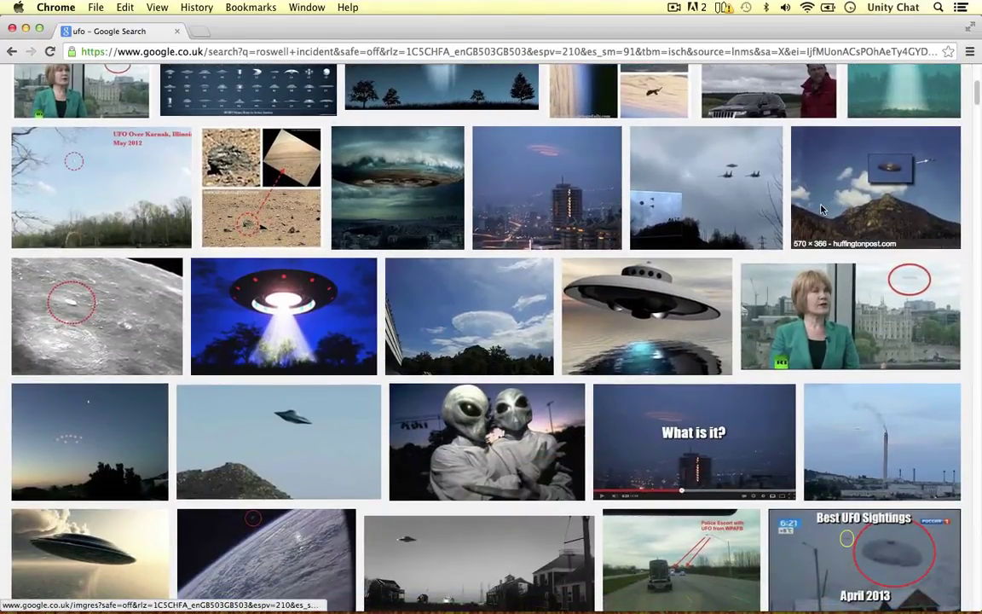
scroll(823, 208, "down", 8)
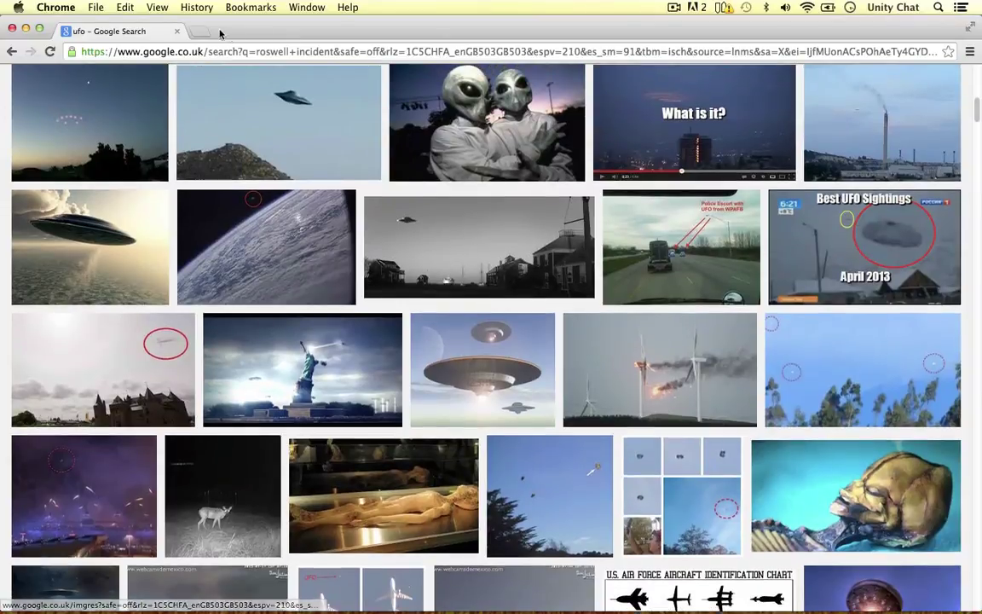
key("ctrl+Left")
key("ctrl+Right")
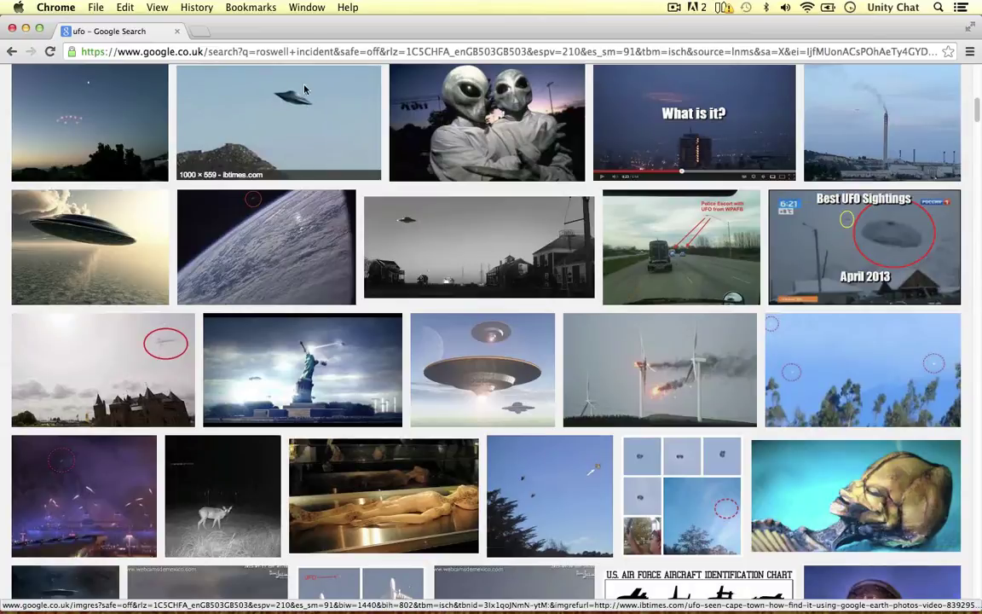
Step: Switch to Maya and draw a flat polygon cylinder with a radius of about 12.3 and a height of about 1.3
key("ctrl+Left")
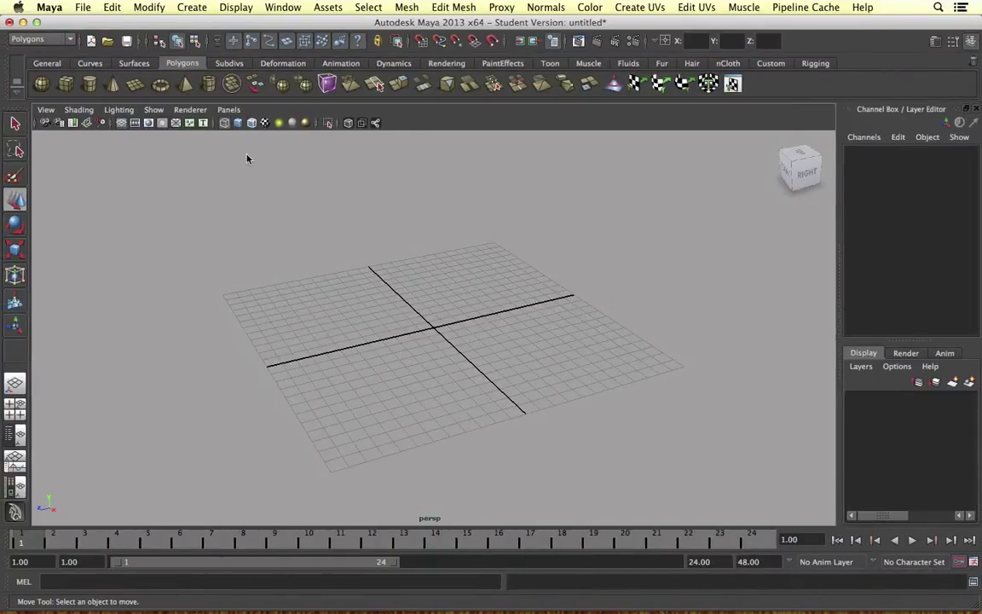
left_click(88, 84)
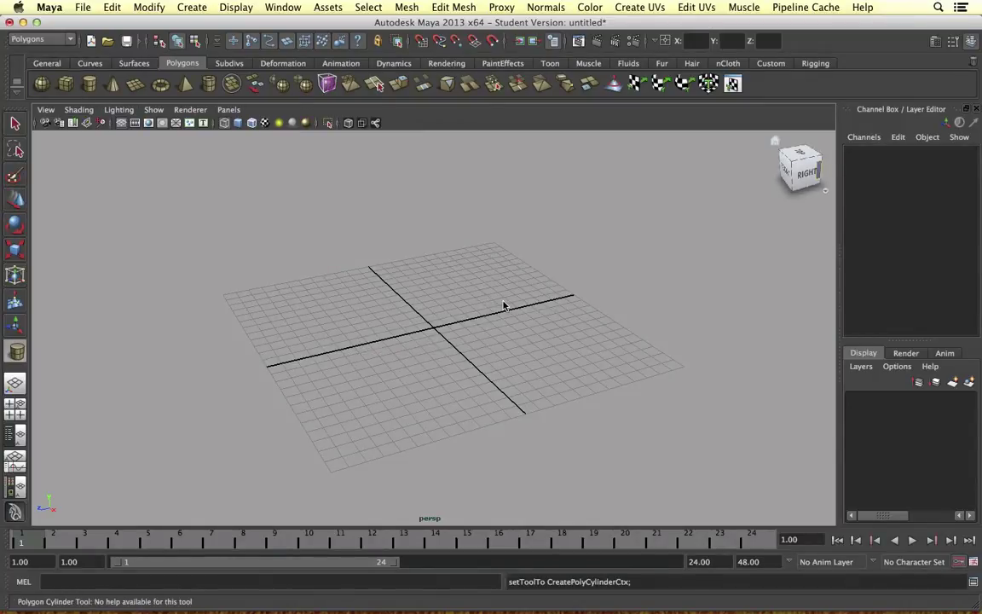
left_click_drag(473, 270, 429, 260)
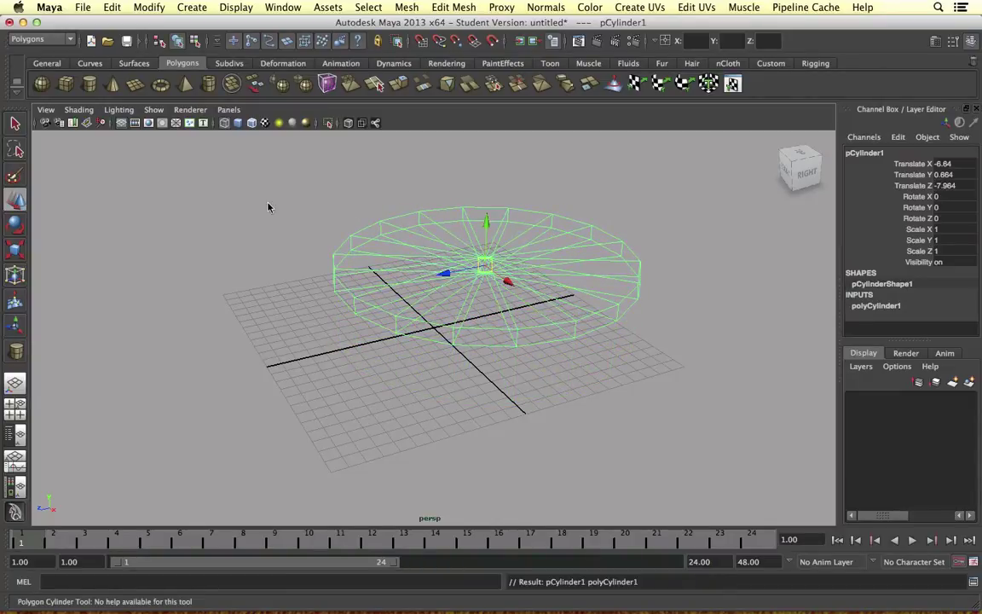
Step: Set the perspective view to Smooth Shade All and move the cylinder along its Z axis towards the middle of the grid
left_click(78, 109)
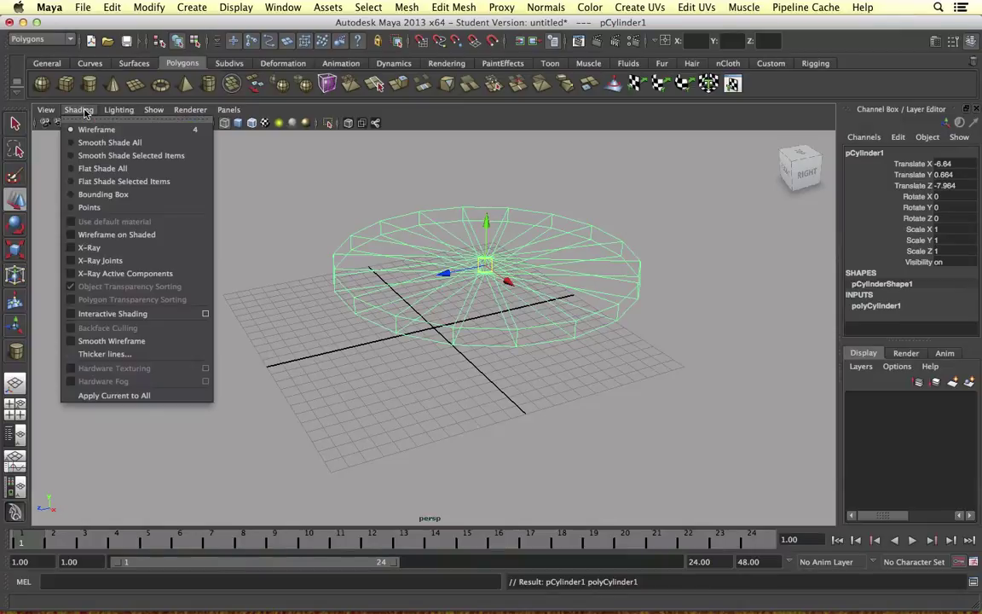
left_click(119, 143)
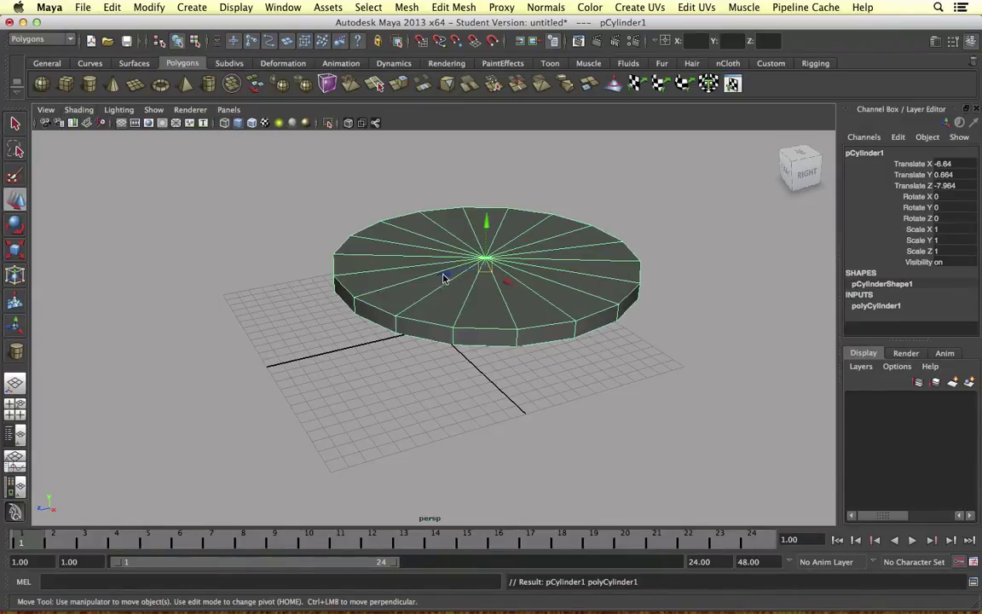
left_click_drag(444, 278, 387, 290)
Step: Set the cylinder's axis subdivisions to 24 and scale it slightly thinner vertically
left_click(876, 305)
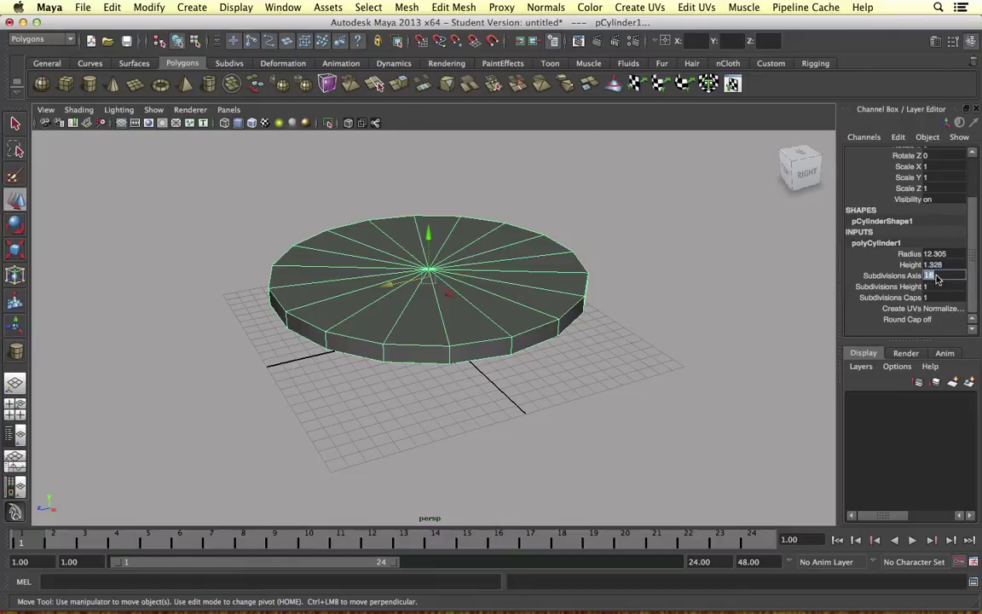
key("Return")
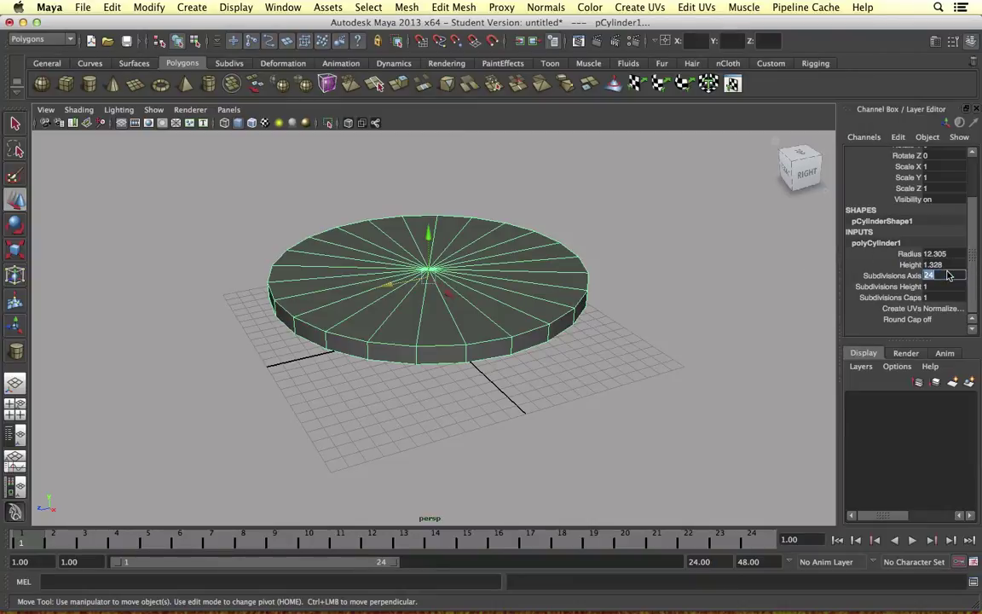
type("80")
key("Return")
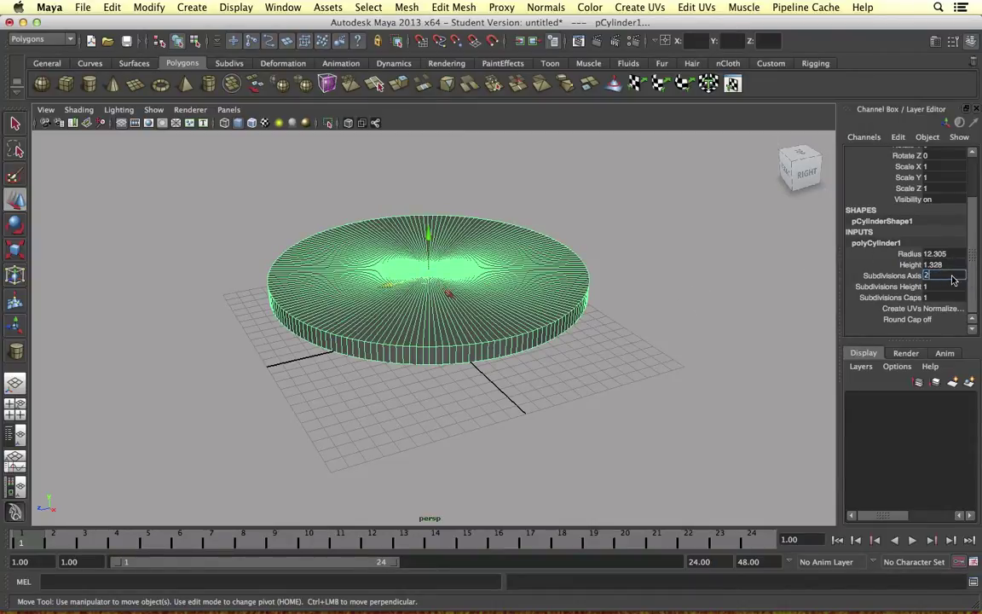
key("Return")
key("r")
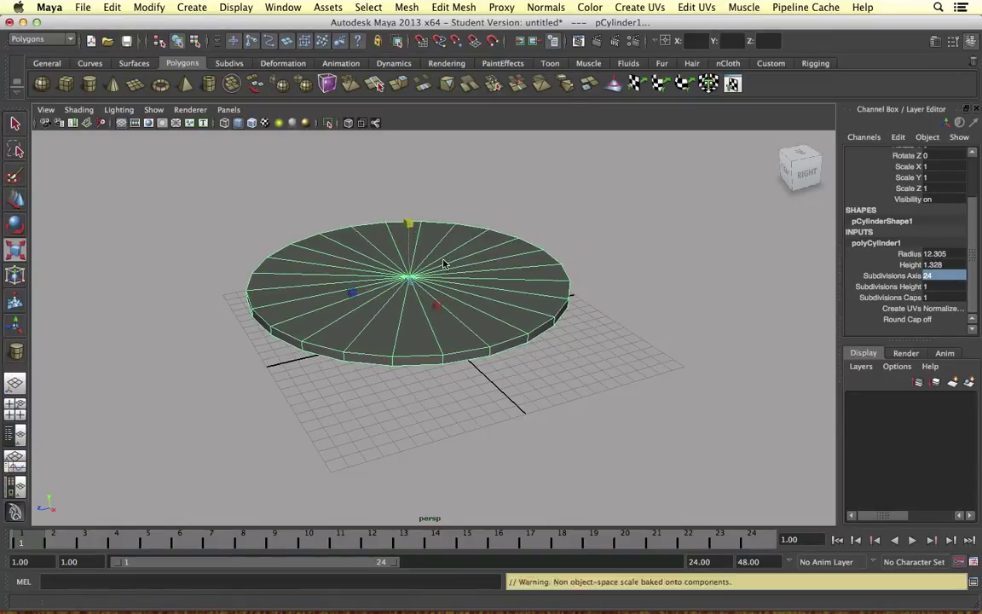
Step: Select all the top cap faces of the cylinder with the Paint Selection Tool in face mode
left_click_drag(411, 227, 323, 283, "alt")
right_click_drag(345, 257, 349, 281)
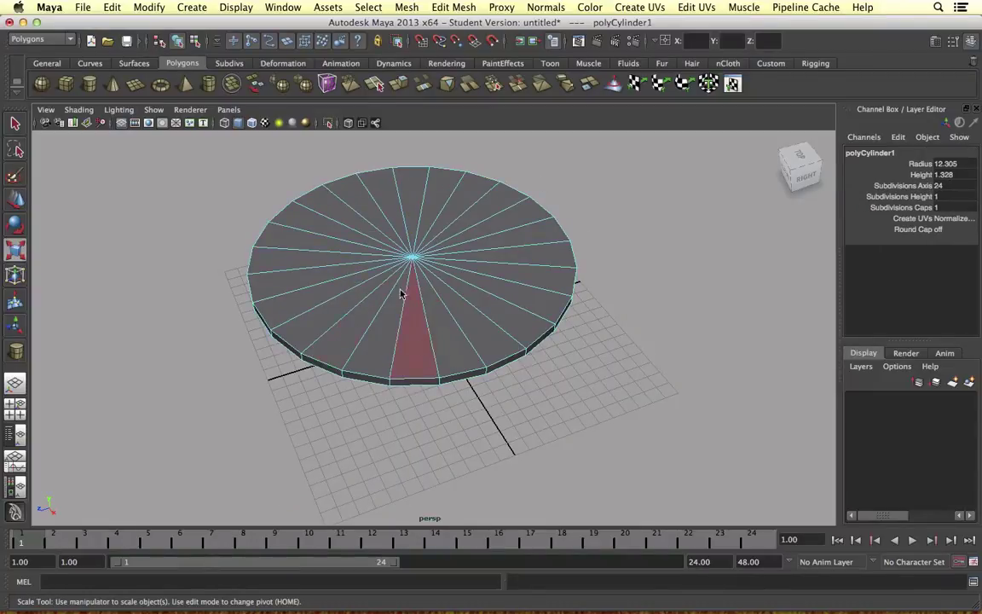
left_click(15, 175)
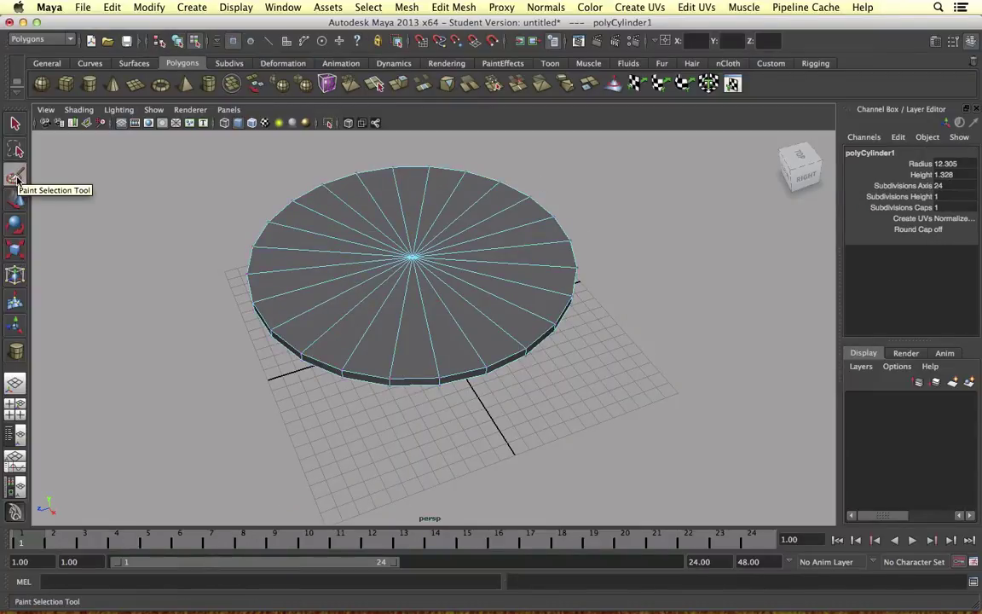
right_click_drag(346, 281, 349, 301)
mouse_move(349, 301)
left_mouse_down()
mouse_move(324, 256)
mouse_move(438, 208)
mouse_move(449, 329)
mouse_move(403, 317)
left_mouse_up()
Step: Extrude the top cap faces in world space, raising them about 0.49 and scaling them uniformly to about 0.63
right_click_drag(401, 388, 403, 424, "shift")
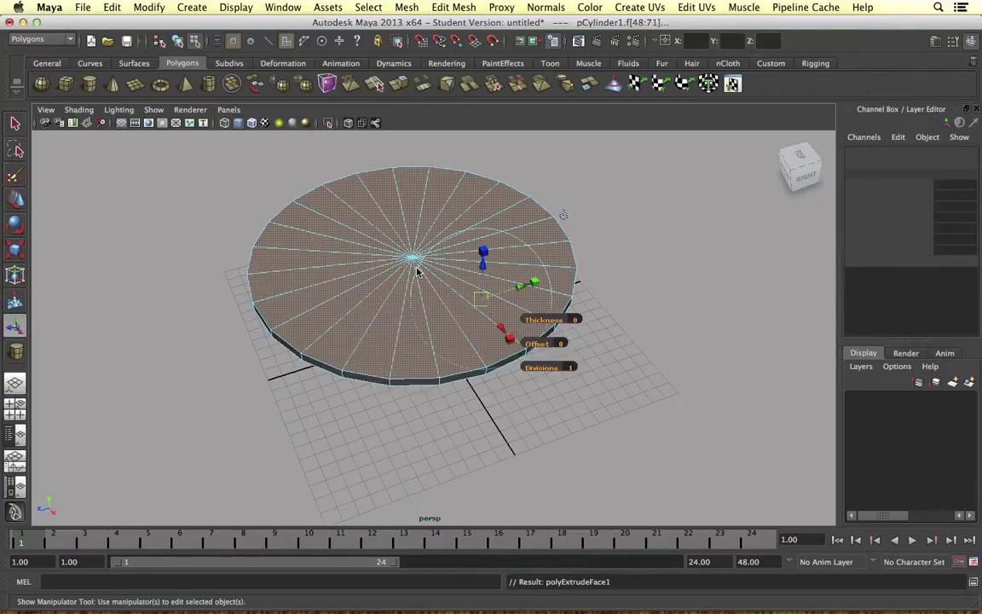
left_click(563, 215)
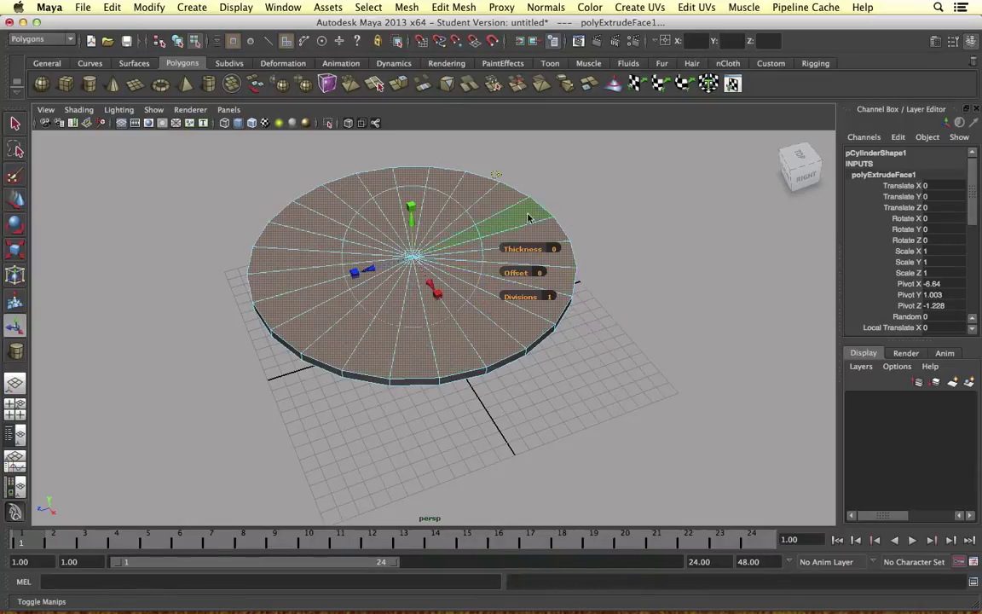
left_click_drag(415, 223, 411, 199)
left_click(412, 200)
mouse_move(413, 253)
left_mouse_down()
mouse_move(385, 271)
mouse_move(417, 256)
left_mouse_up()
scroll(432, 249, "up", 5)
middle_click_drag(431, 258, 450, 355, "alt")
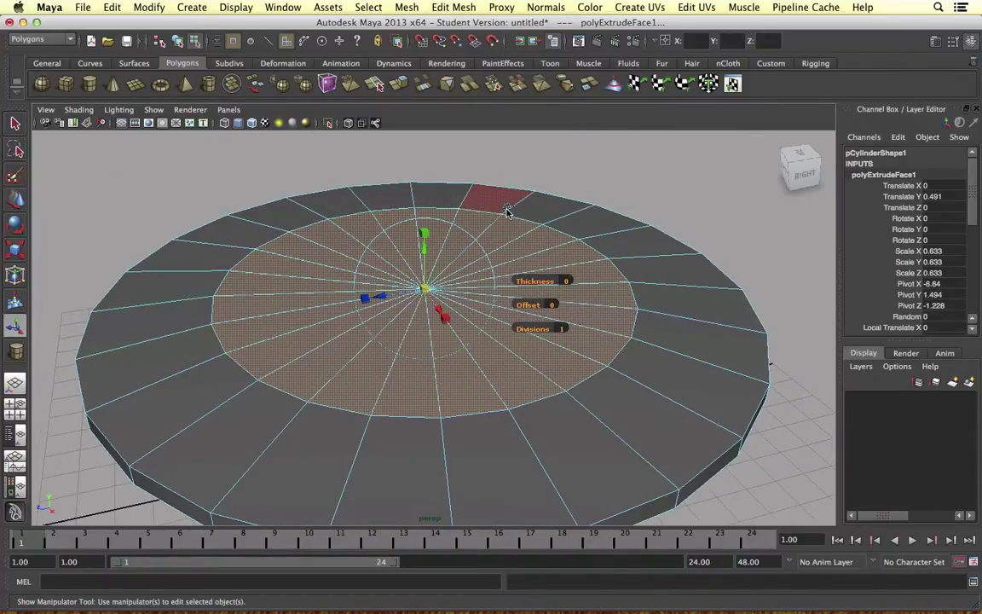
Step: Extrude the raised cap faces again as a narrow ring, scaling them to about 0.97 and lifting them very slightly
key("ctrl+e")
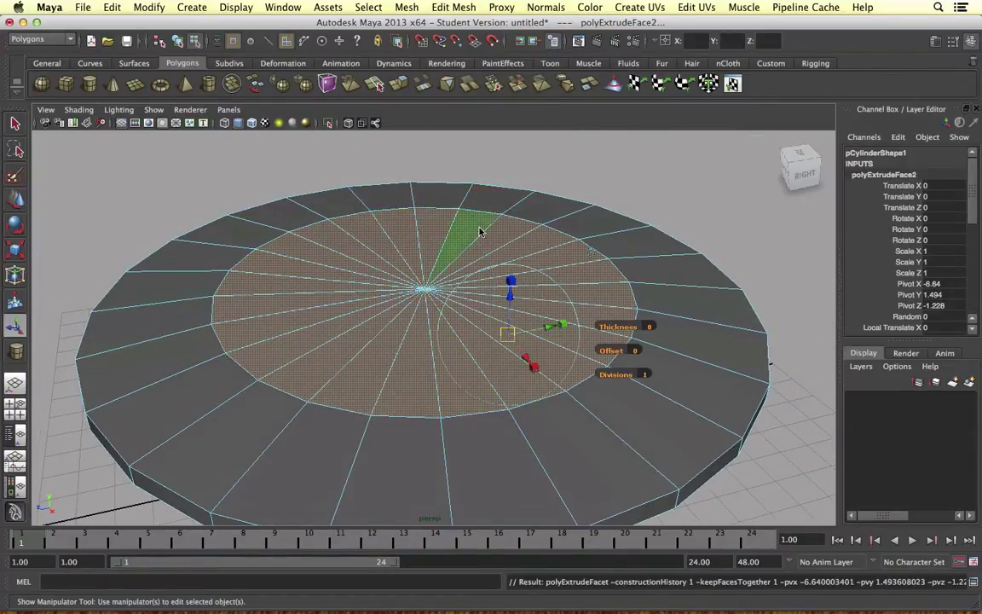
left_click(589, 253)
left_click(426, 248)
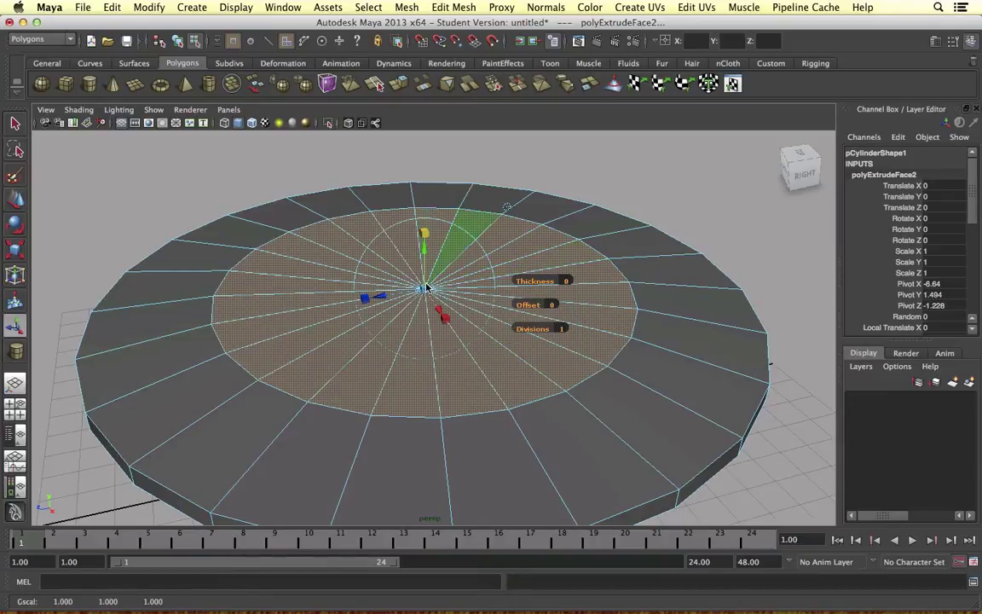
left_click_drag(427, 286, 425, 287)
key("w")
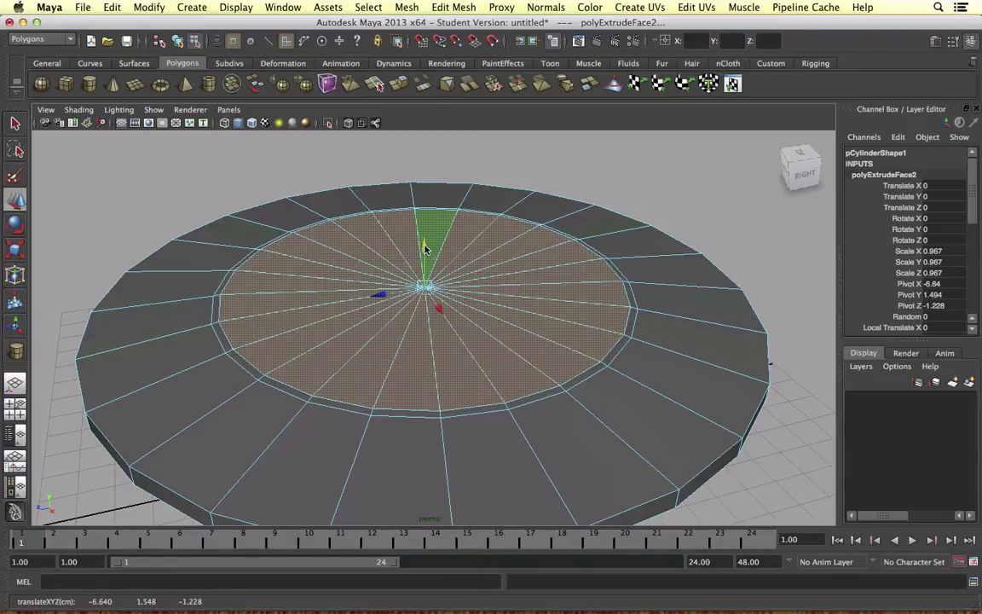
left_click_drag(425, 249, 424, 246)
Step: Extrude the central top faces once more and scale them uniformly to about 0.72
key("g")
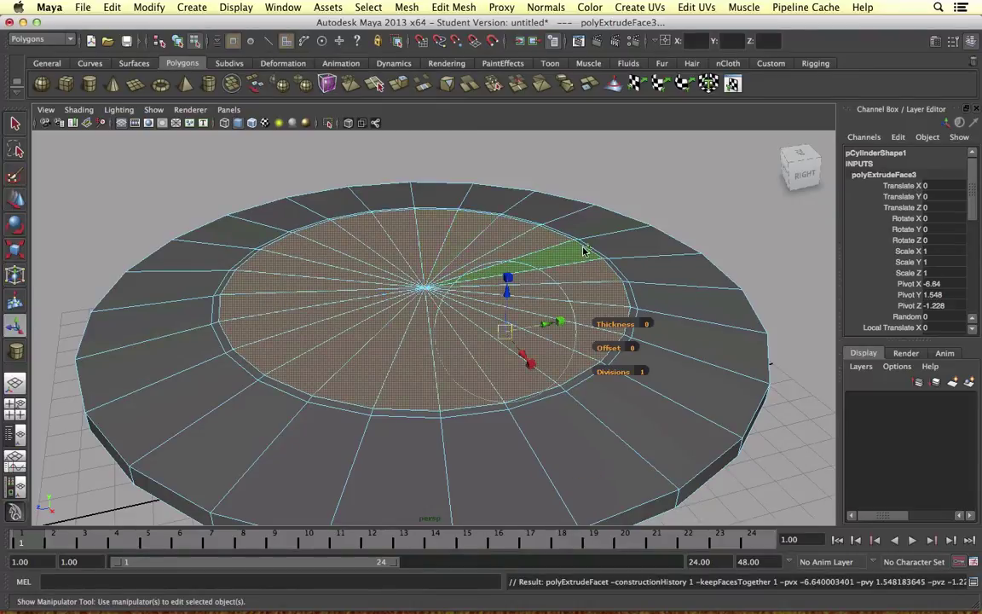
left_click(584, 251)
left_click(425, 232)
left_click(427, 287)
left_click_drag(426, 287, 462, 288)
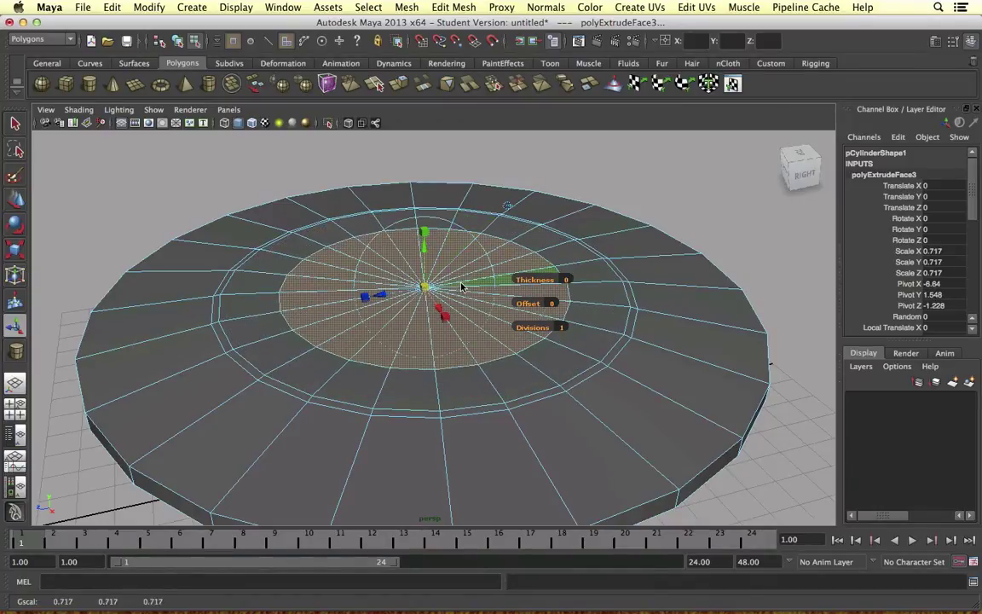
Step: Slide the inner edge loop of the narrow ring slightly towards the centre with the Slide Edge Tool
mouse_move(580, 248)
right_mouse_down()
mouse_move(581, 215)
mouse_move(584, 228)
right_mouse_up()
double_click(615, 269)
left_click_drag(639, 300, 625, 313, "alt")
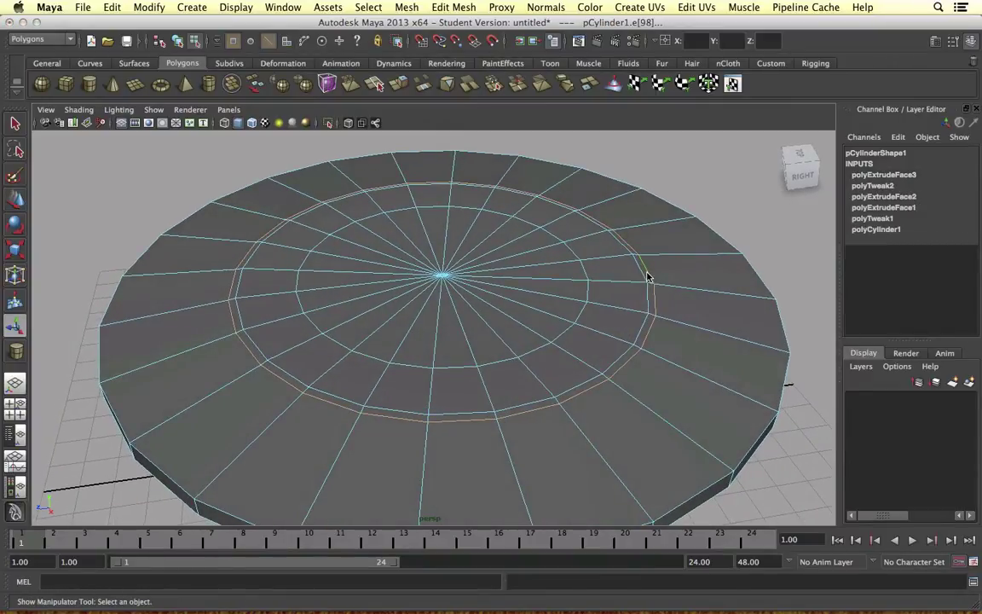
right_click_drag(648, 277, 628, 367, "shift")
middle_click_drag(682, 278, 686, 287)
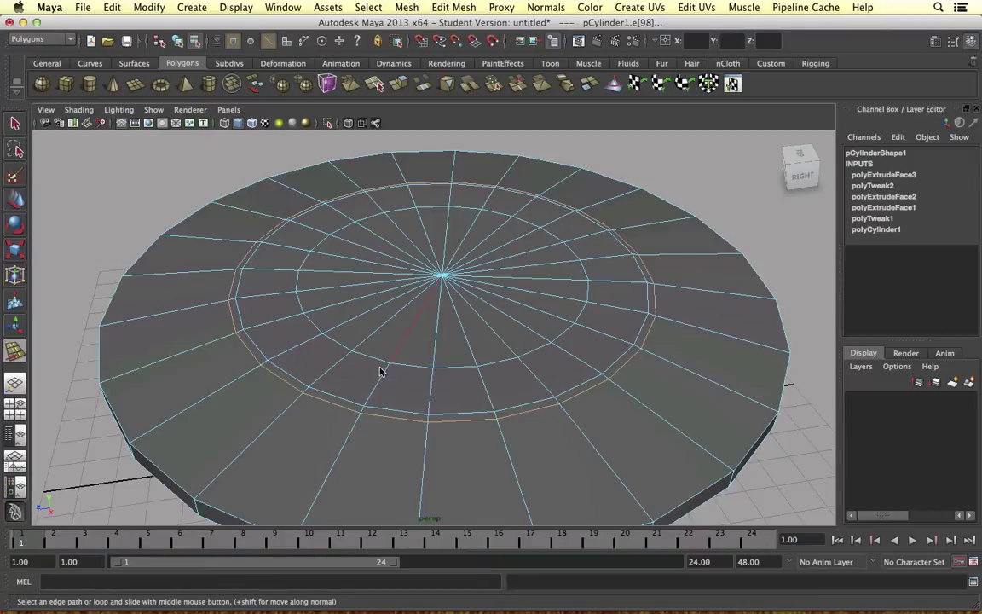
left_click(341, 398)
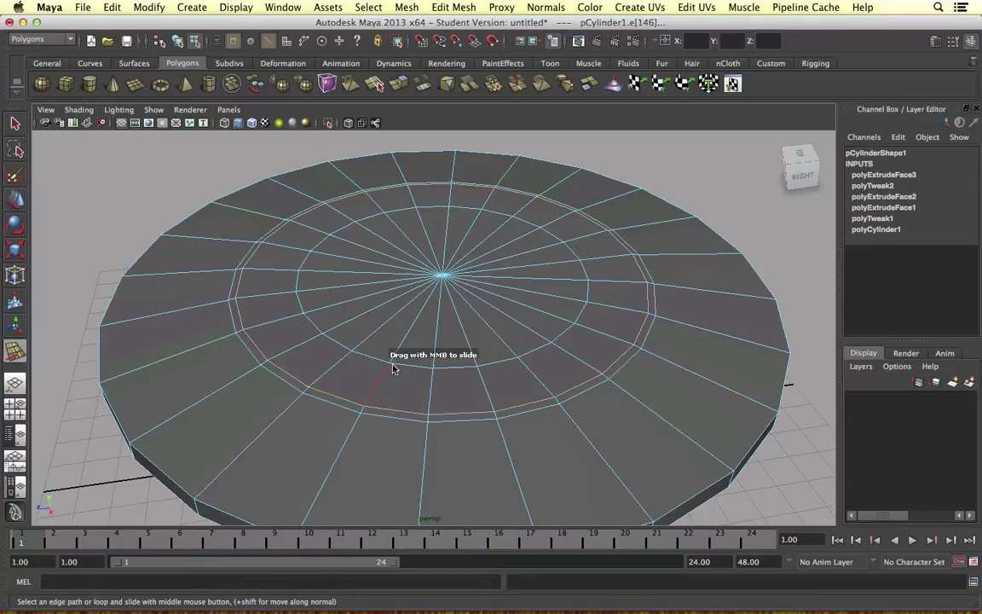
middle_click_drag(393, 368, 384, 373)
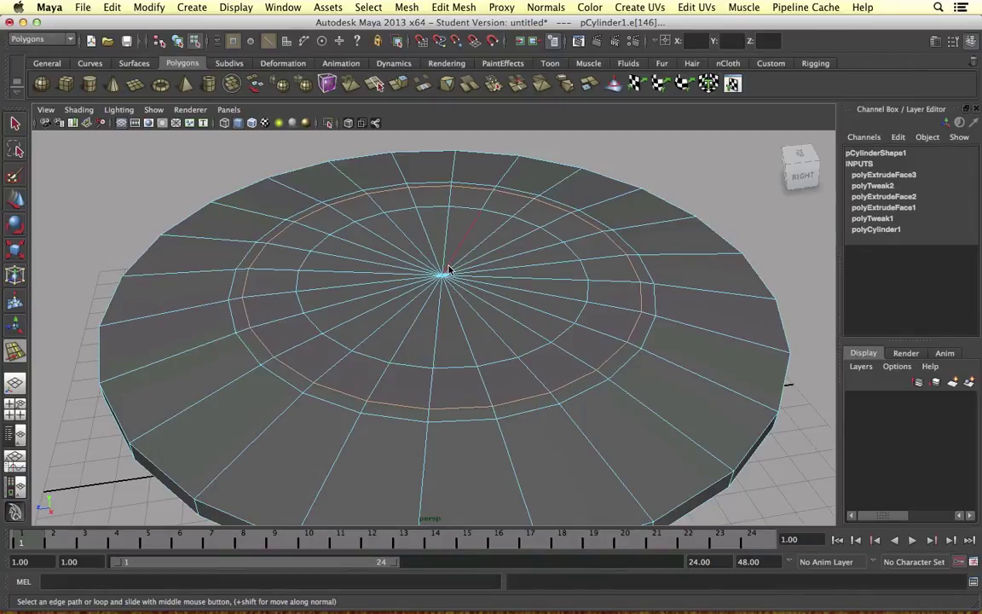
Step: Draw a polygon sphere with a radius of about 4.1 beside the saucer and raise it to about 8.1 on Y
scroll(444, 258, "down", 5)
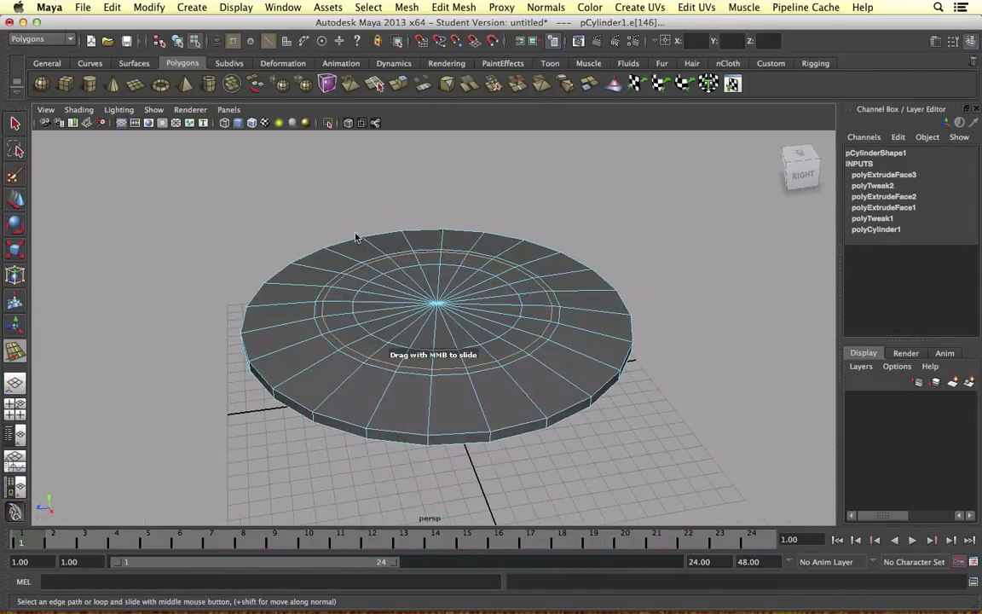
left_click(40, 86)
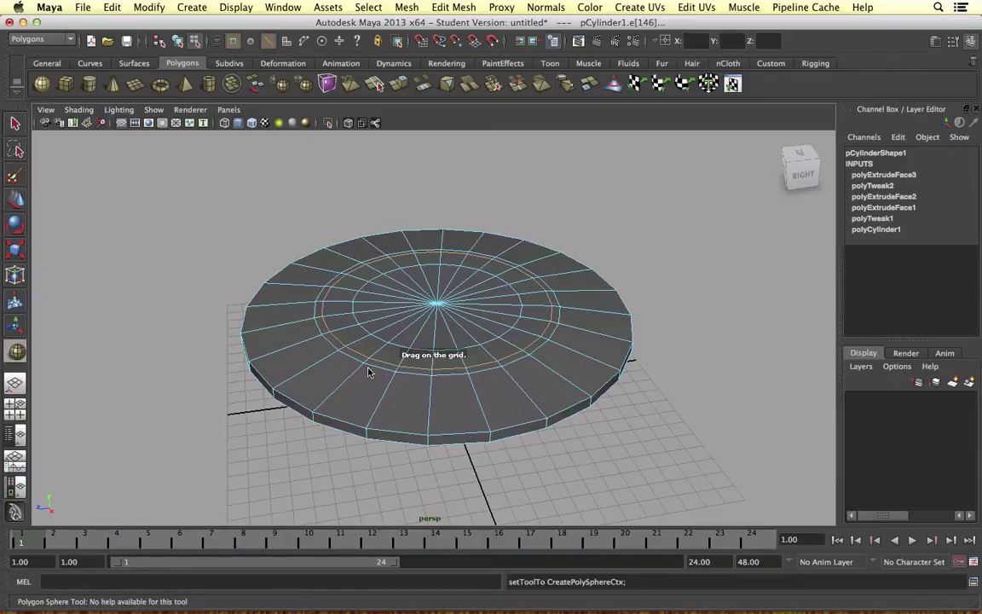
left_click_drag(262, 408, 313, 454)
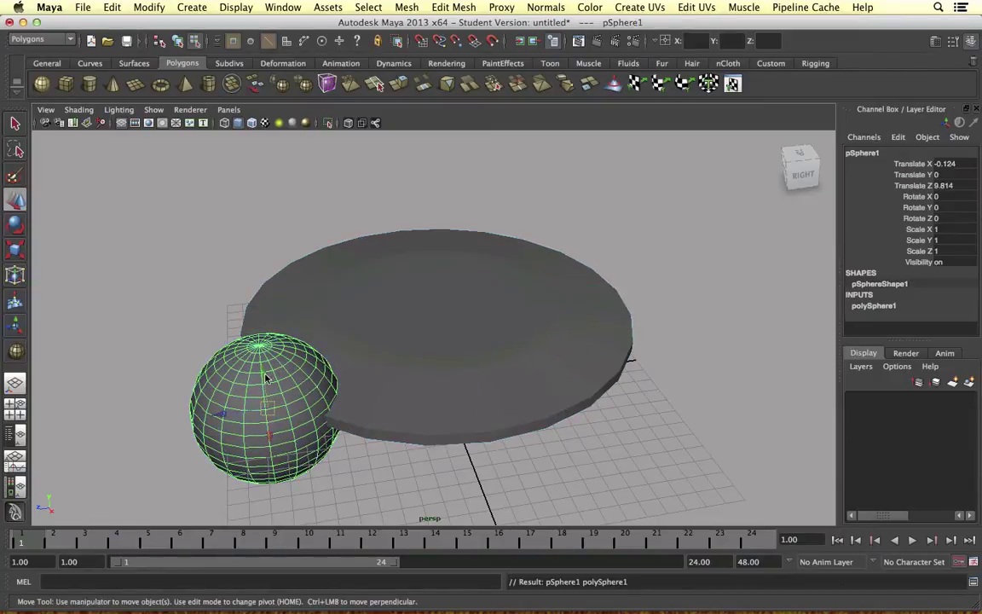
left_click_drag(265, 378, 262, 248)
Step: Set the sphere's axis and height subdivisions both to 24
left_click(874, 305)
scroll(923, 308, "down", 1)
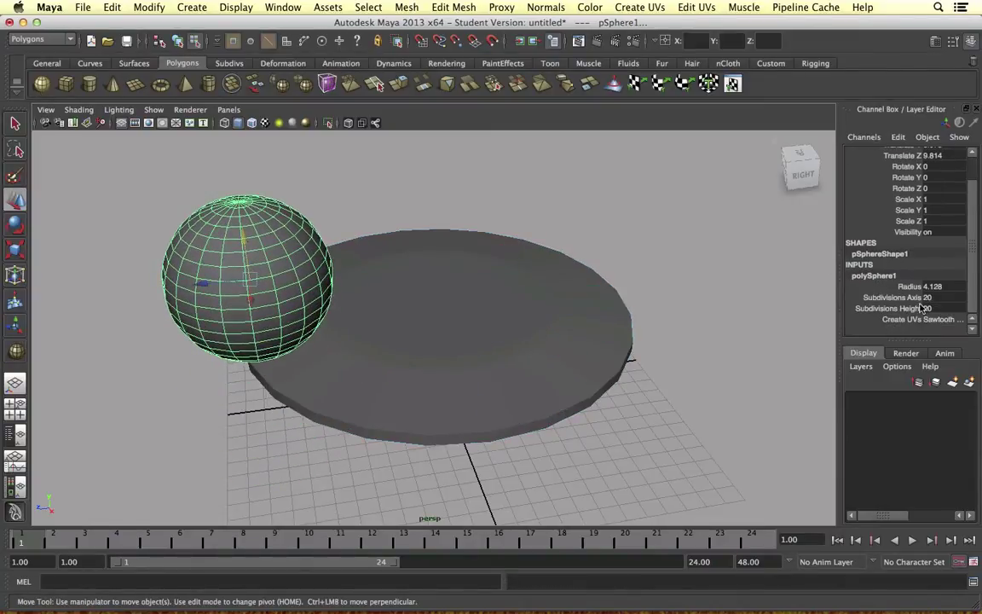
left_click(936, 298)
type("24")
key("Return")
left_click(936, 309)
type("24")
key("Return")
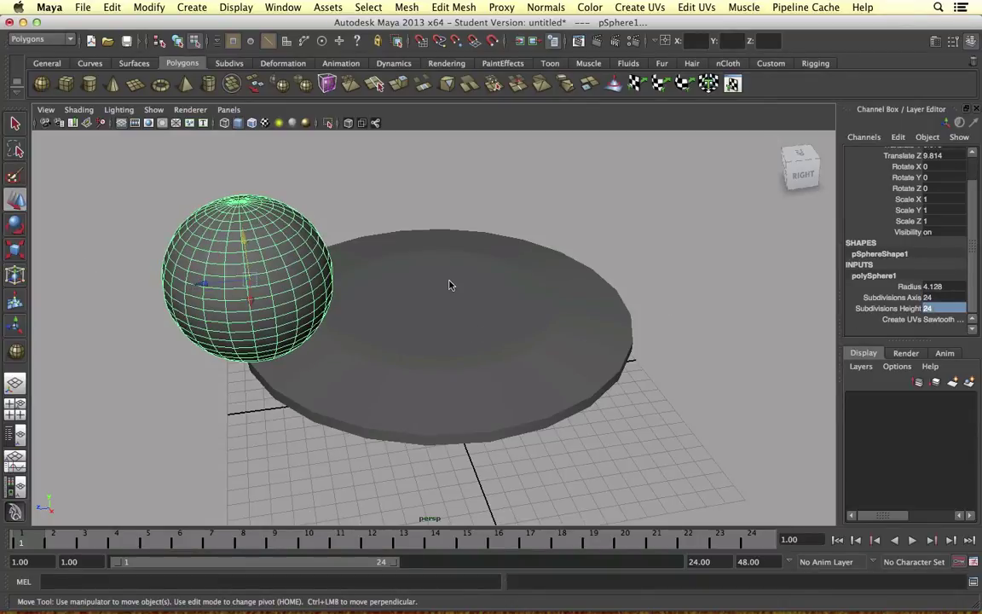
Step: Select the faces of the sphere's lower half in the front view and delete them to leave a dome
key("space")
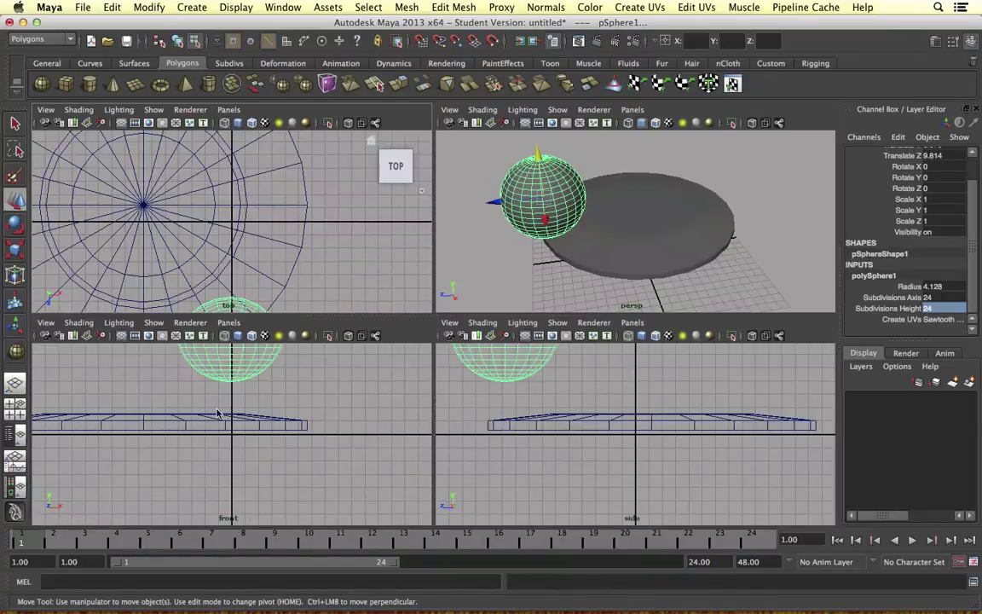
key("space")
middle_click_drag(528, 317, 510, 444, "alt")
right_click_drag(379, 207, 388, 243)
left_click_drag(593, 402, 416, 325)
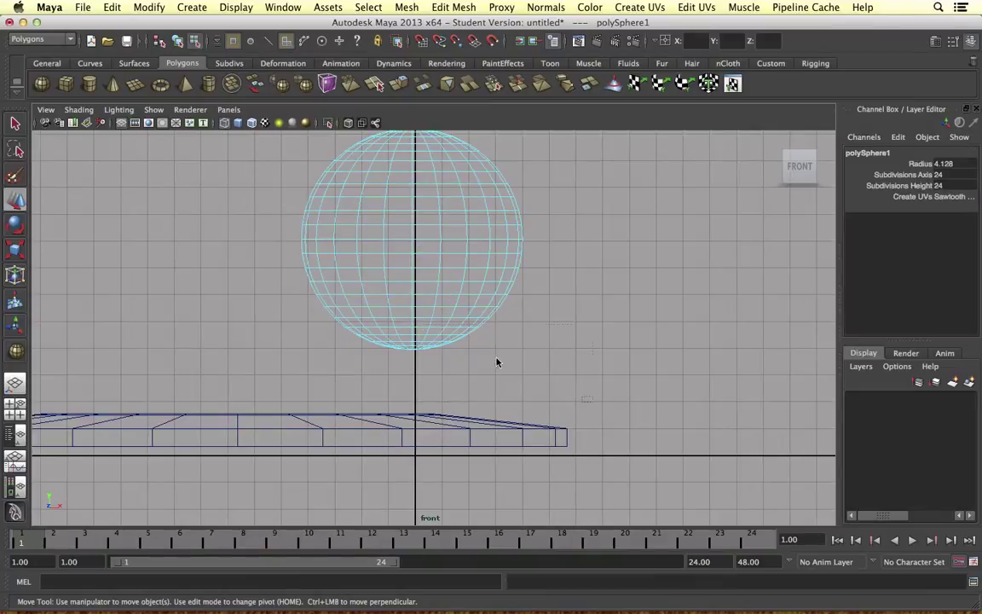
left_click_drag(236, 231, 226, 204)
key("Delete")
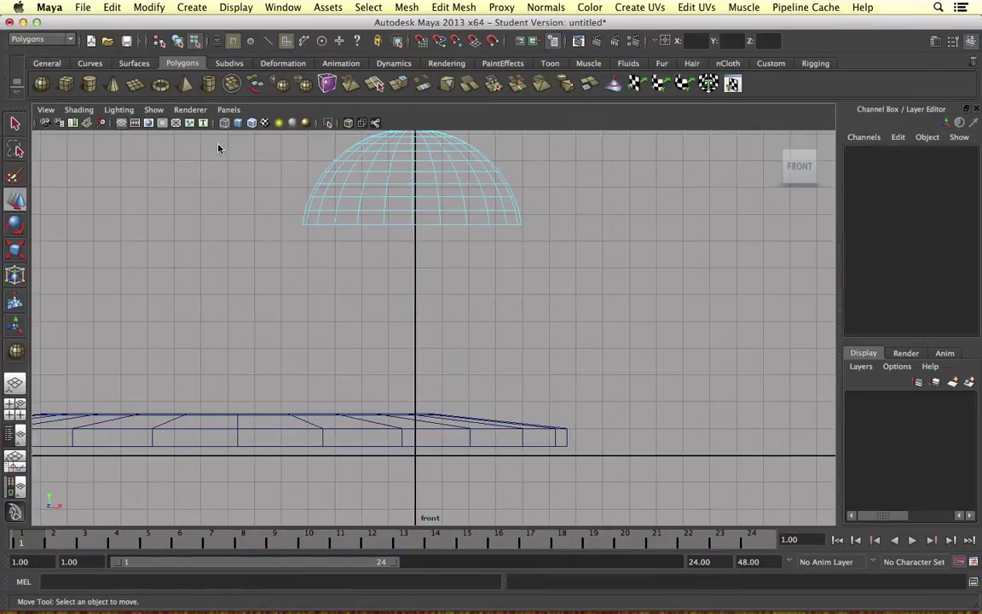
Step: Return the dome to object mode and move its pivot up to about 10.2 on Y, inside the dome
middle_click_drag(374, 214, 392, 286, "alt")
left_click(393, 257)
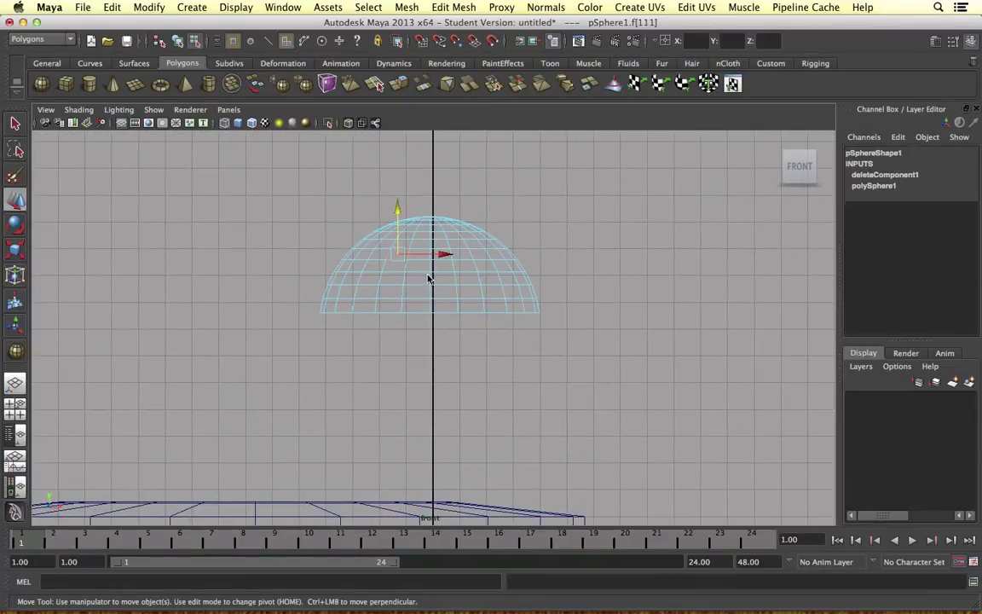
left_click(400, 271)
right_click_drag(400, 271, 445, 249)
left_click(418, 257)
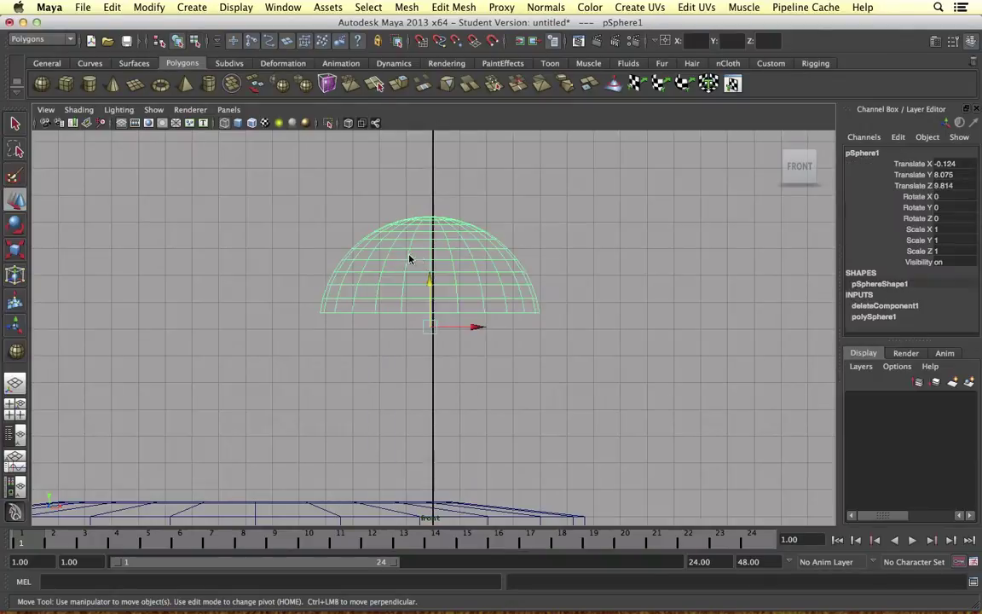
key("Home")
left_click_drag(432, 302, 432, 248)
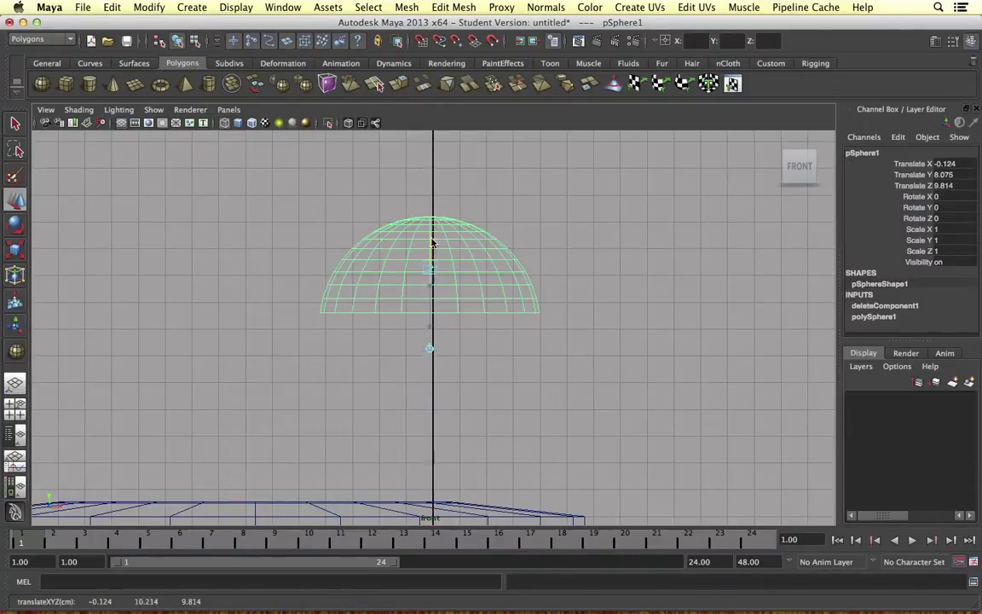
Step: Delete the saucer's top faces inside the innermost ring in the perspective view to open a central hole
key("space")
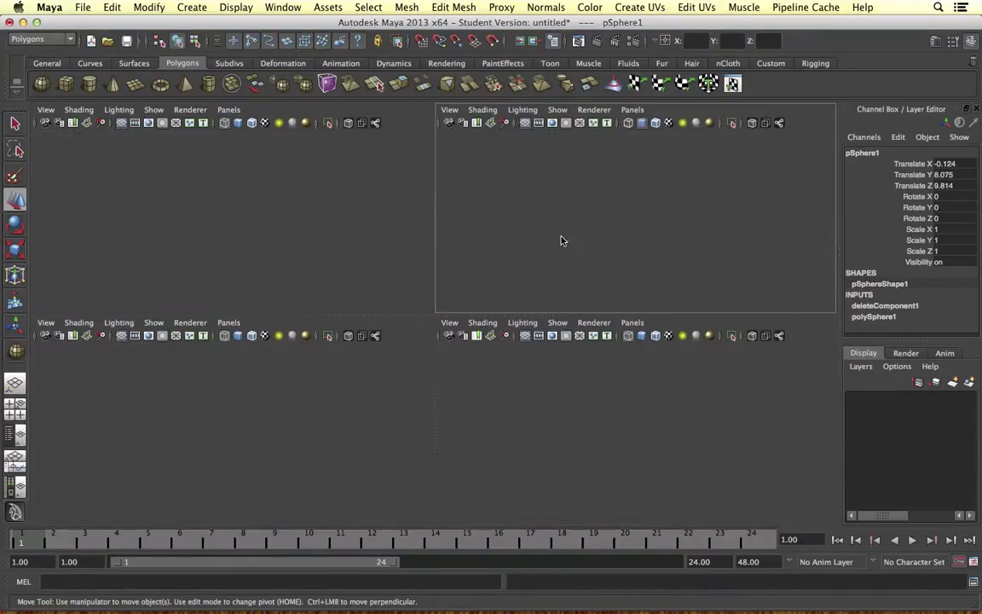
key("space")
left_click_drag(491, 318, 458, 331, "alt")
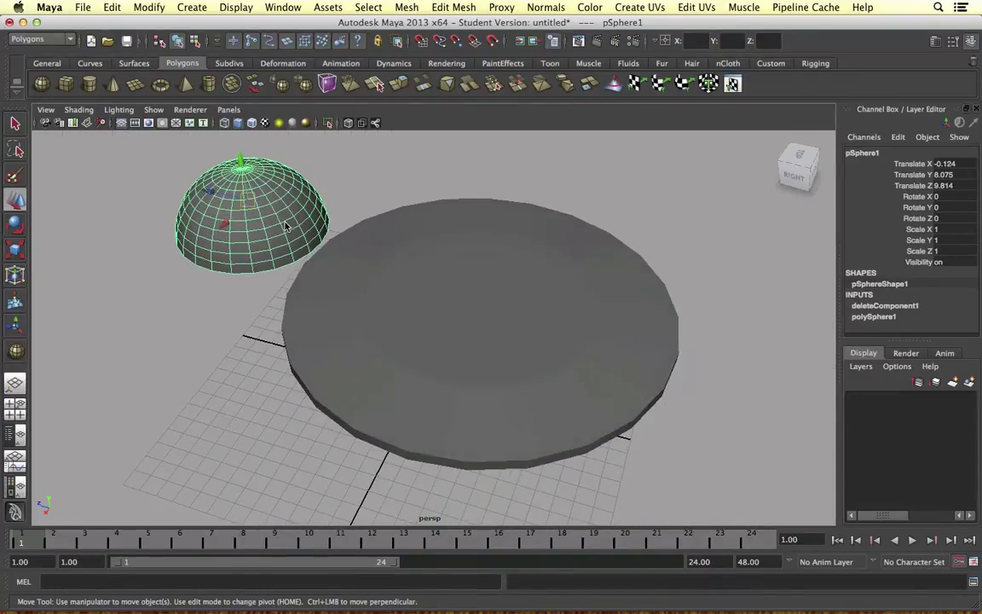
left_click(526, 307)
scroll(557, 288, "up", 5)
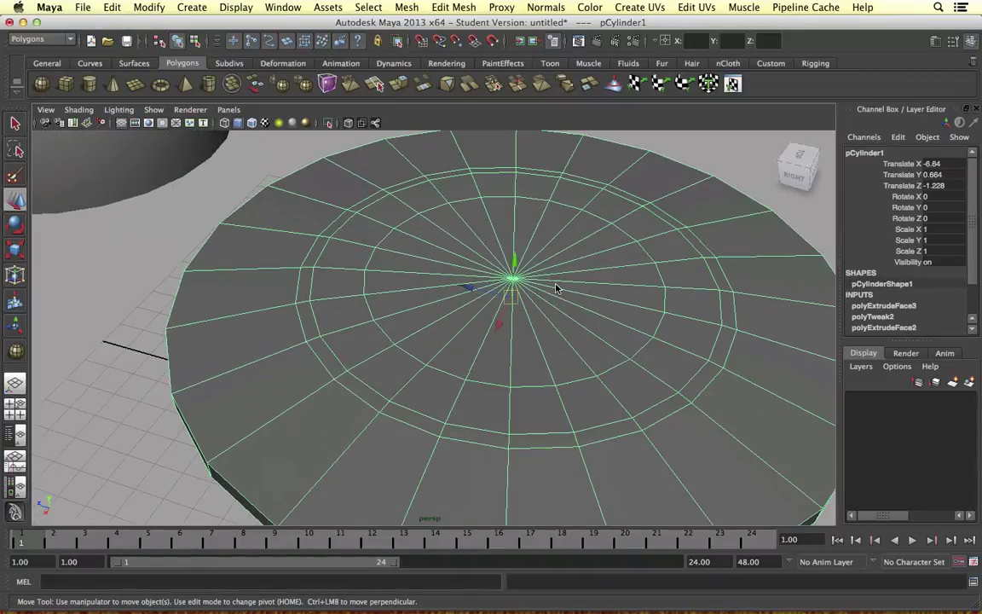
middle_click_drag(519, 323, 517, 325, "alt")
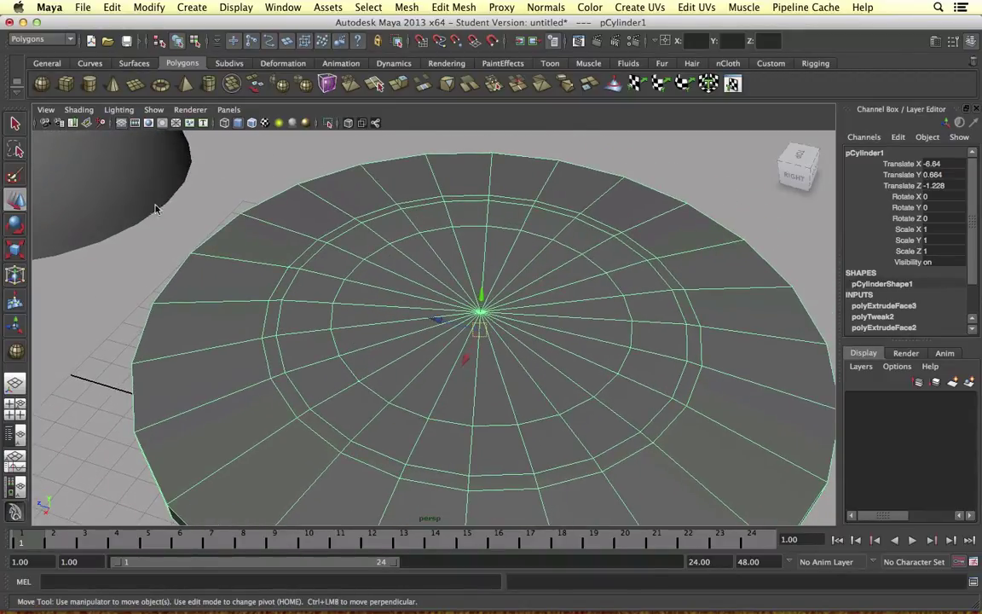
left_click(15, 175)
mouse_move(449, 353)
left_mouse_down()
mouse_move(458, 265)
mouse_move(507, 352)
mouse_move(487, 352)
left_mouse_up()
key("Delete")
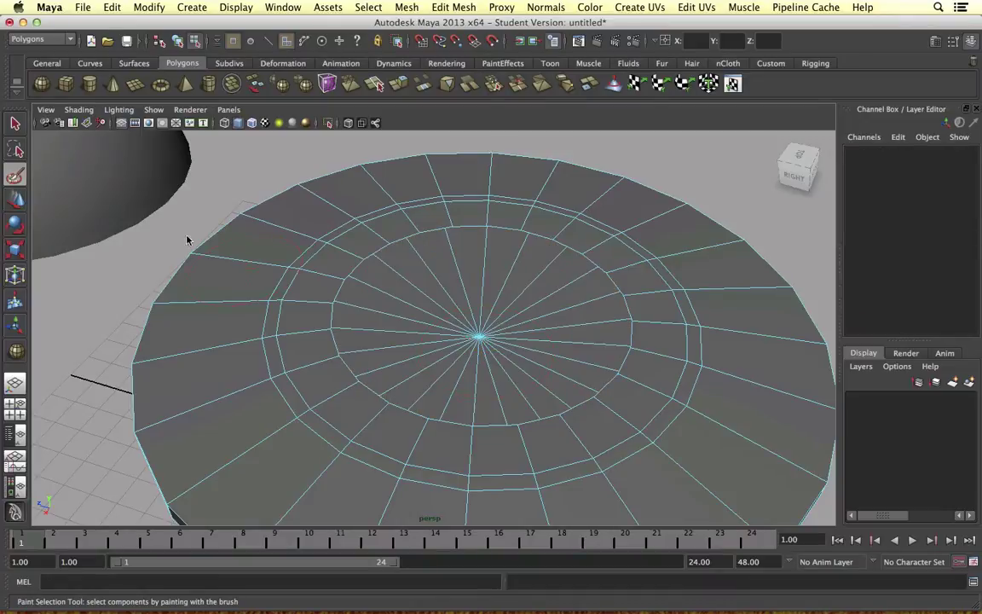
Step: Return the dome to object mode, snap it onto the saucer's centre, and raise it above the disc to about 3.05 on Y
key("w")
left_click(144, 182)
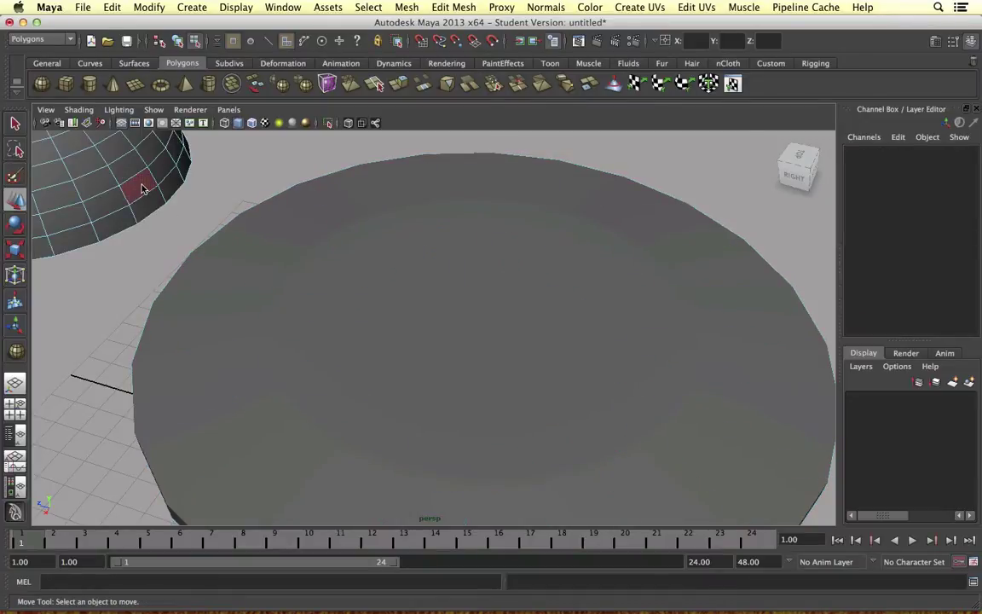
right_click_drag(143, 190, 207, 169)
scroll(463, 230, "down", 3)
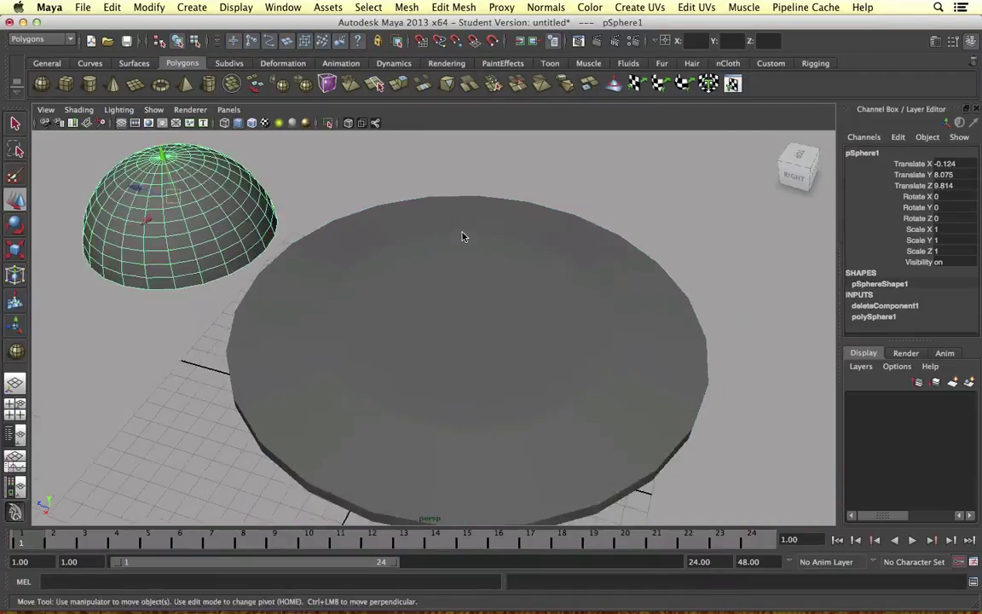
scroll(463, 236, "down", 2)
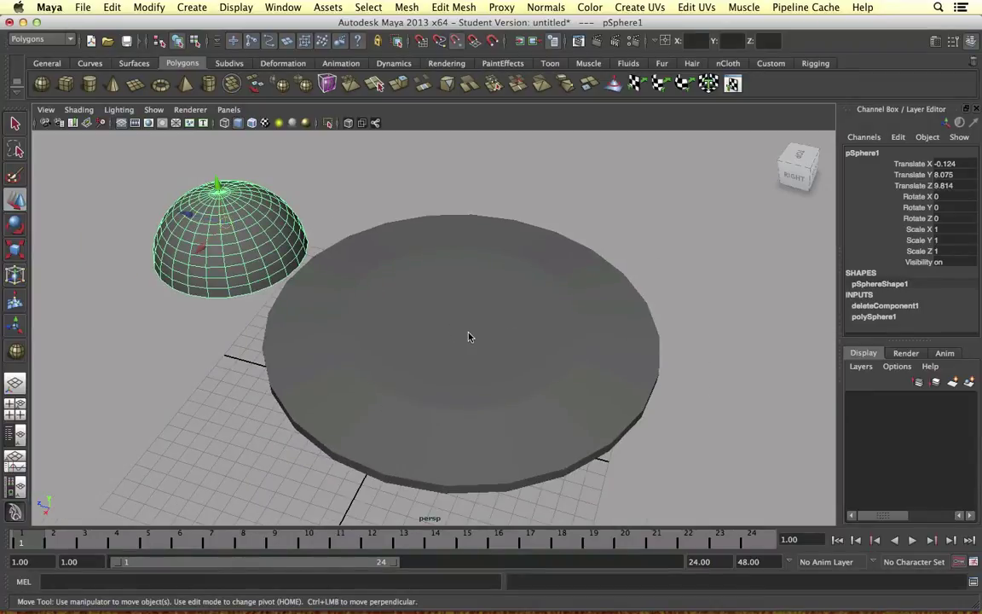
middle_click_drag(462, 322, 460, 322)
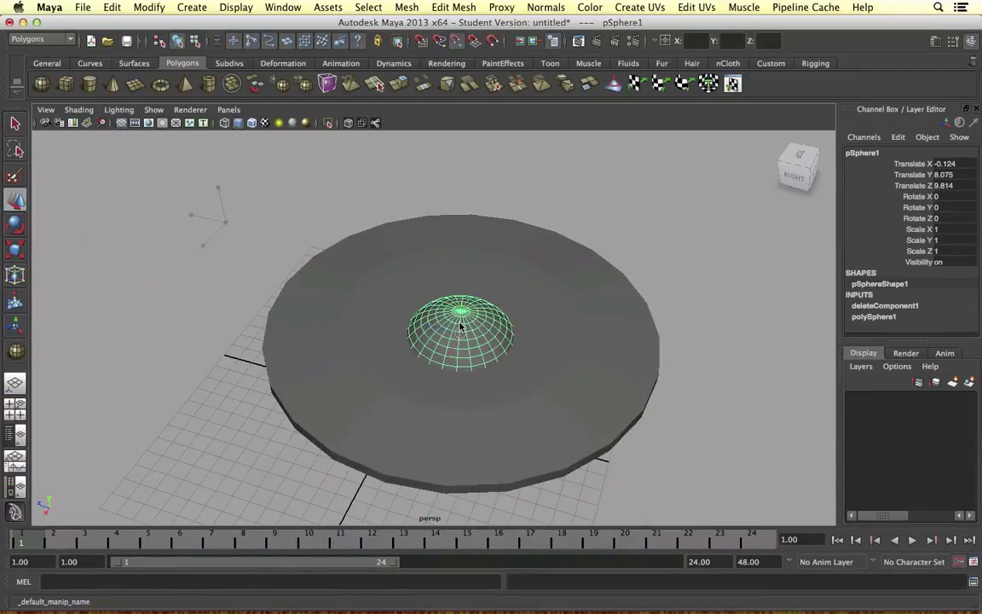
left_click_drag(462, 300, 493, 262)
Step: Scale the dome uniformly to 1.31 in the top view so its rim matches the saucer's central hole
key("space")
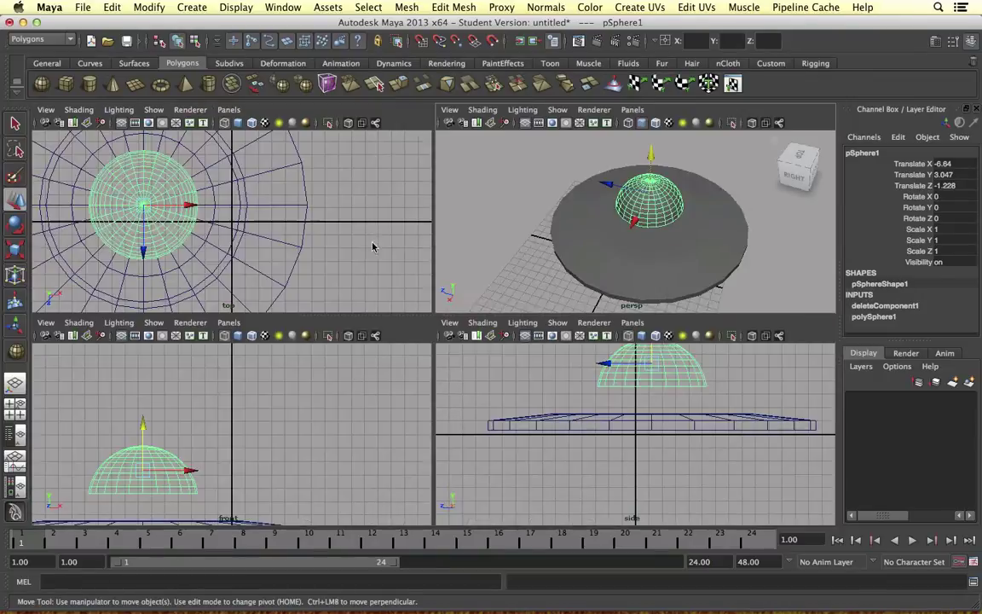
key("space")
key("r")
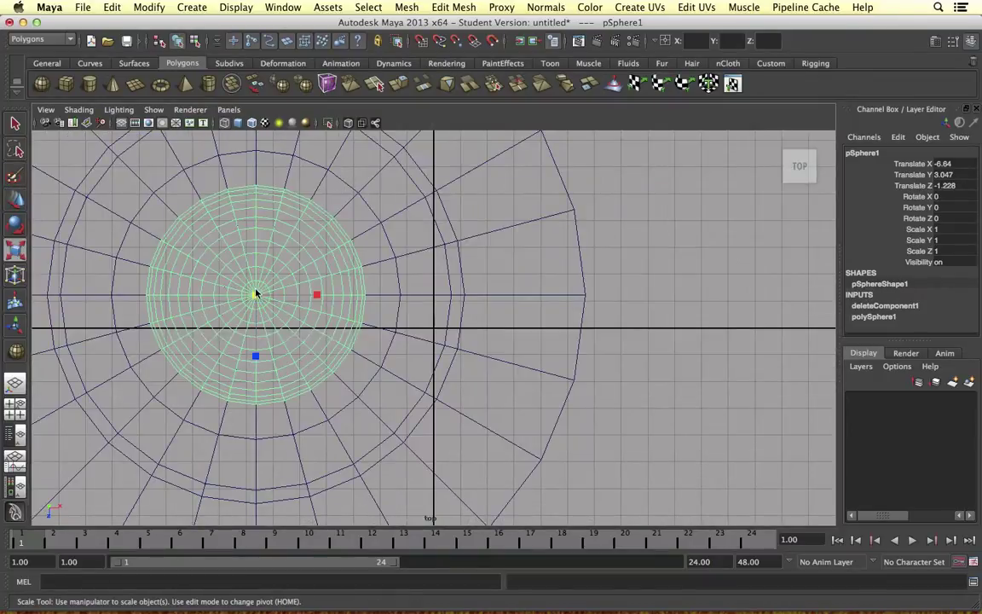
left_click_drag(254, 292, 305, 272)
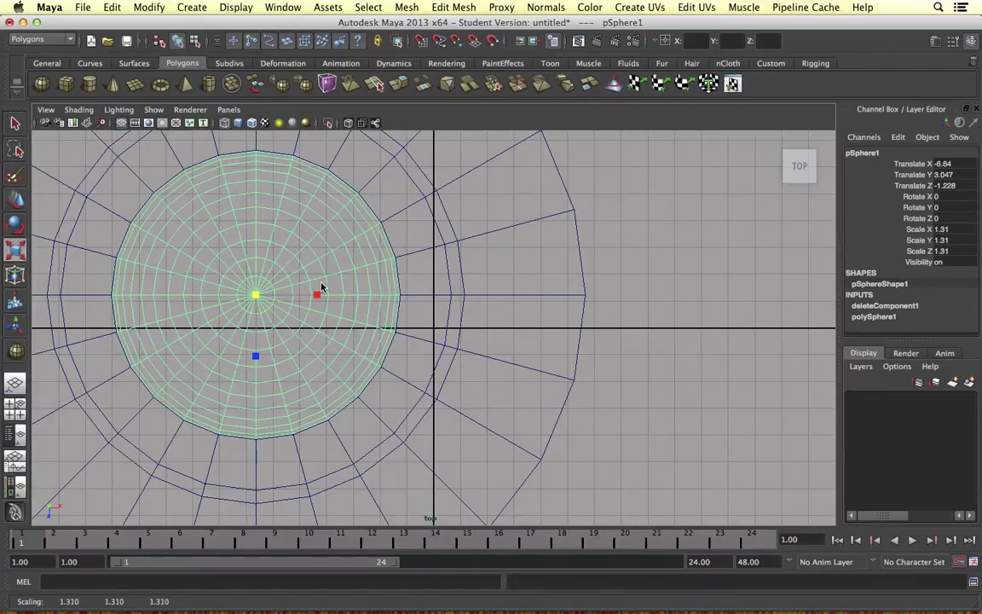
Step: Flatten the dome vertically to a little over half its height, working in the perspective view
key("space")
key("space")
left_click_drag(706, 254, 592, 306, "alt")
middle_click_drag(592, 306, 568, 263, "alt")
scroll(569, 264, "up", 3)
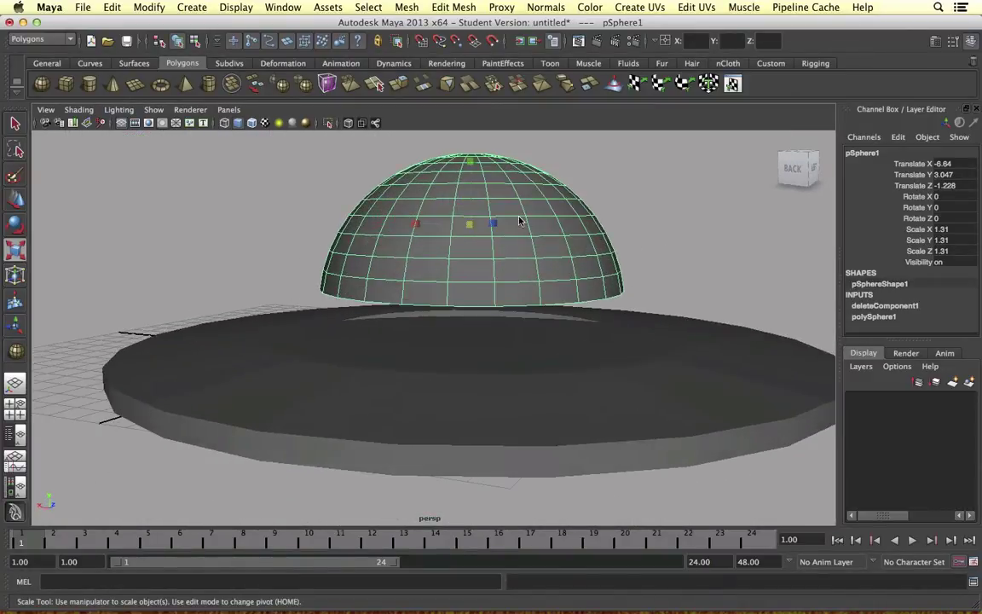
left_click_drag(471, 161, 475, 194)
Step: Lower the dome in the front view to about 0.704 on Y so its rim sits at the saucer's top
key("w")
key("space")
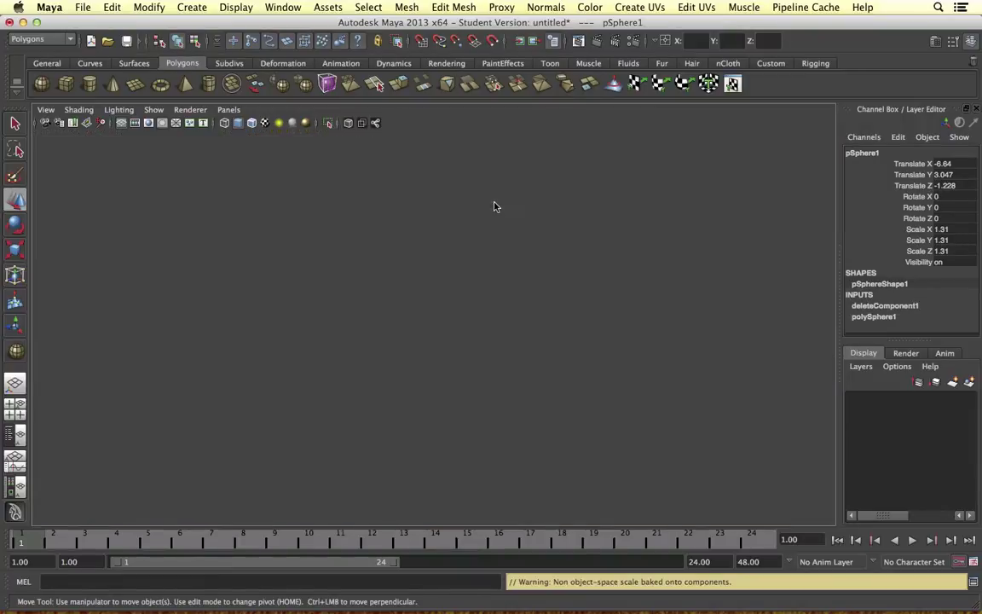
key("space")
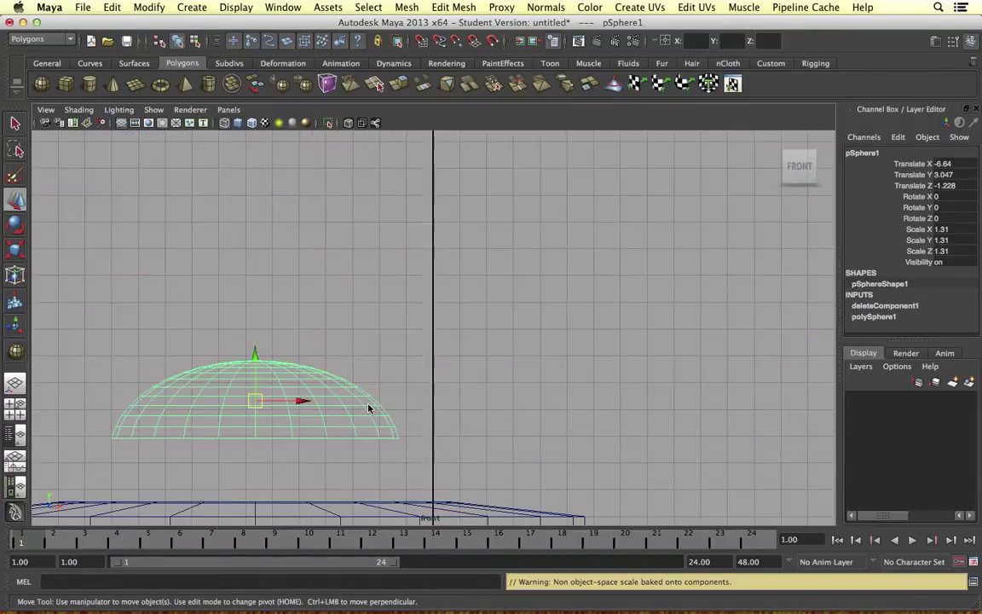
middle_click_drag(331, 362, 432, 298, "alt")
left_click(389, 277)
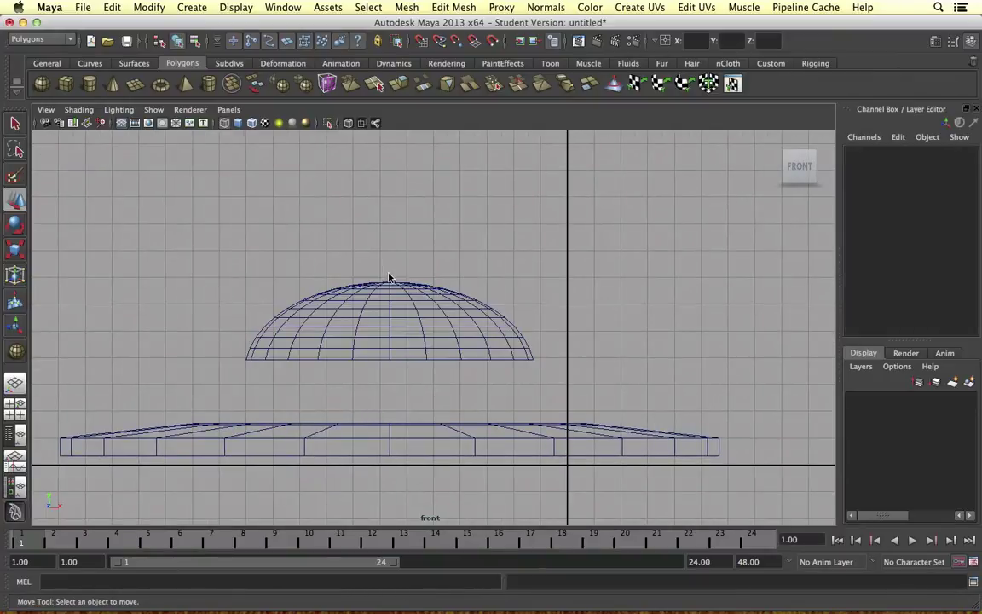
left_click(391, 279)
left_click_drag(388, 280, 392, 337)
Step: Add the saucer body to the dome selection and combine both into one mesh
key("space")
key("space")
left_click_drag(527, 365, 614, 365, "alt")
left_click(651, 339)
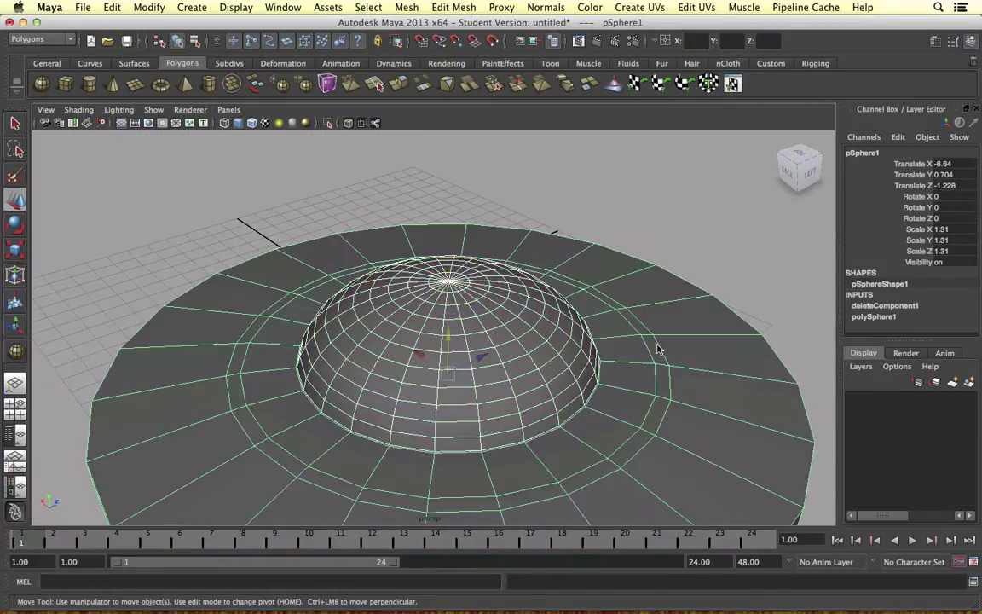
left_click_drag(672, 347, 599, 320, "alt")
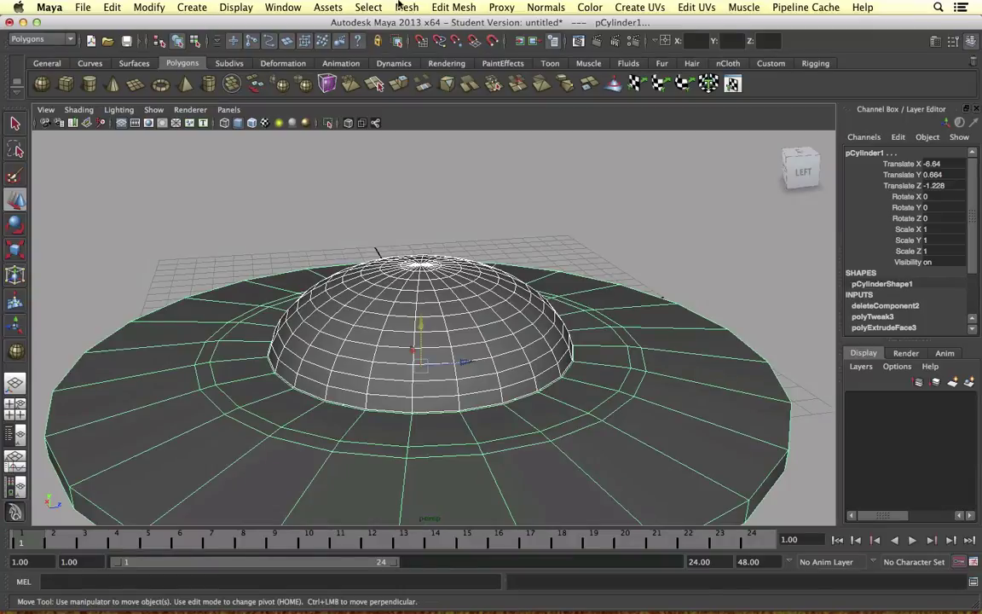
left_click(407, 6)
left_click(418, 29)
Step: With the Merge Vertex tool, merge three neighbouring dome rim vertices onto the matching vertices of the hole's edge
scroll(490, 294, "up", 2)
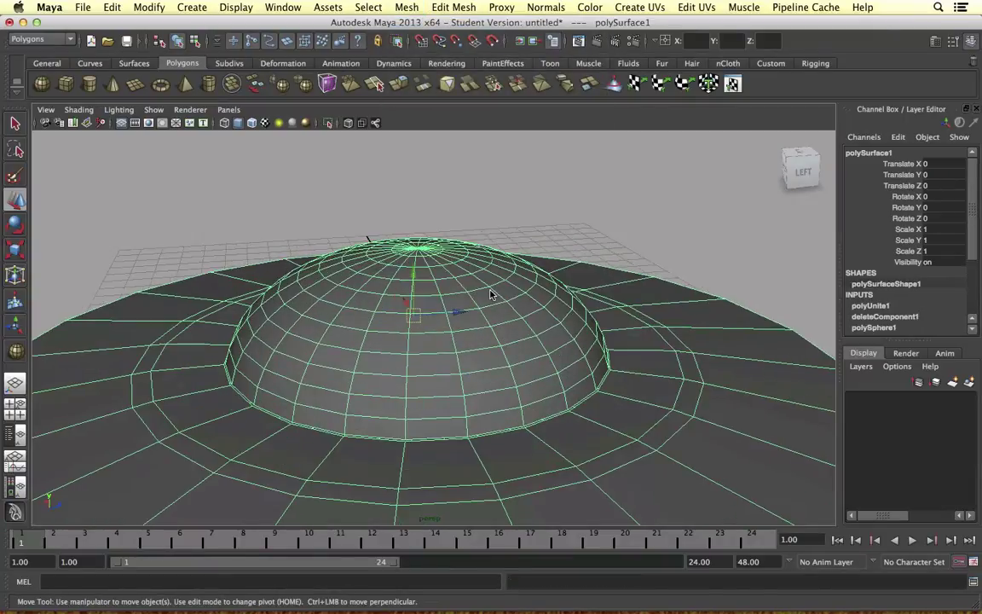
scroll(490, 294, "up", 8)
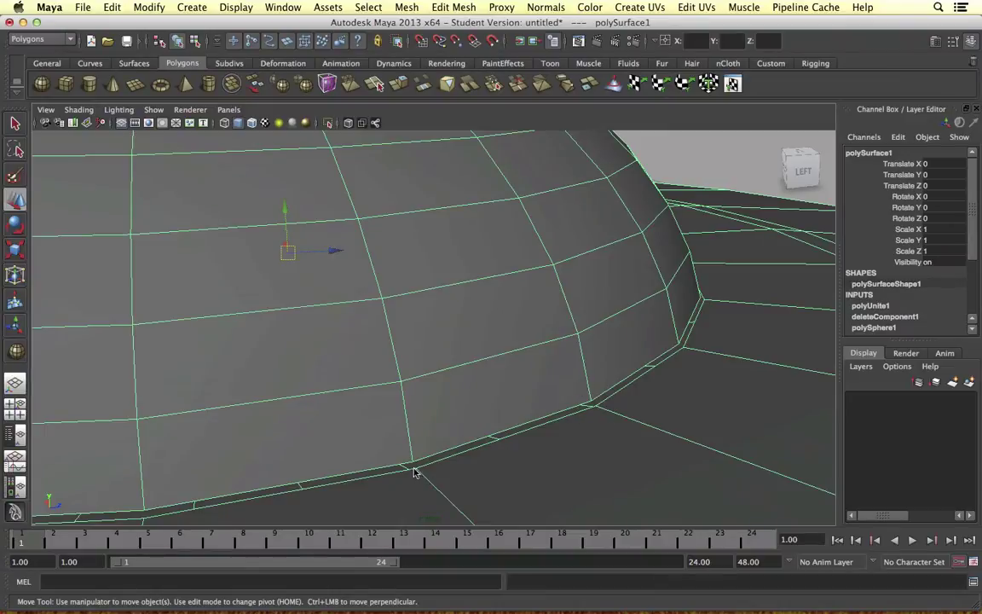
right_click_drag(412, 463, 362, 363)
left_click(414, 462)
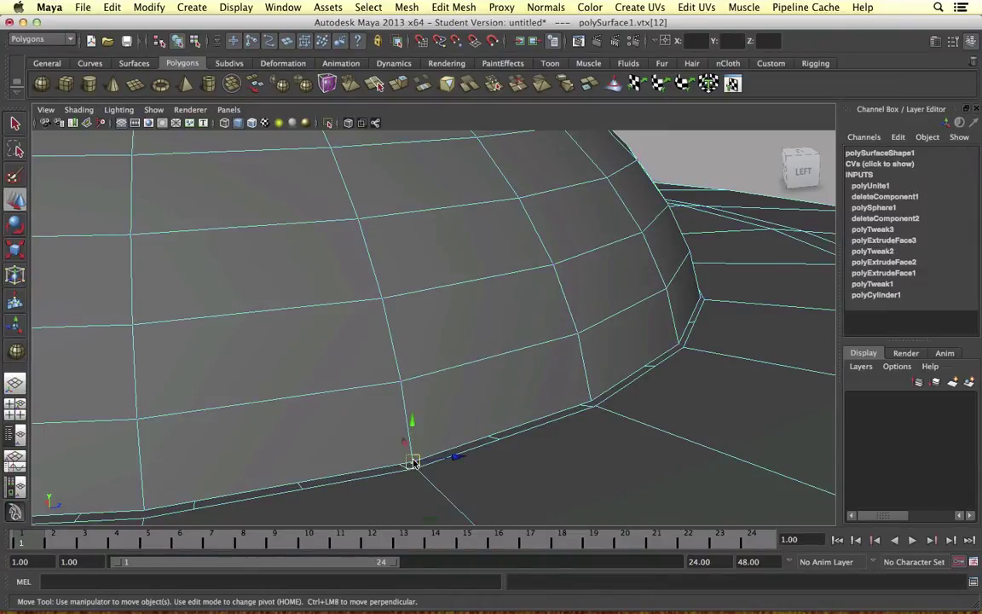
right_click_drag(413, 461, 419, 429, "shift")
left_click_drag(414, 462, 415, 468)
left_click_drag(594, 408, 600, 419)
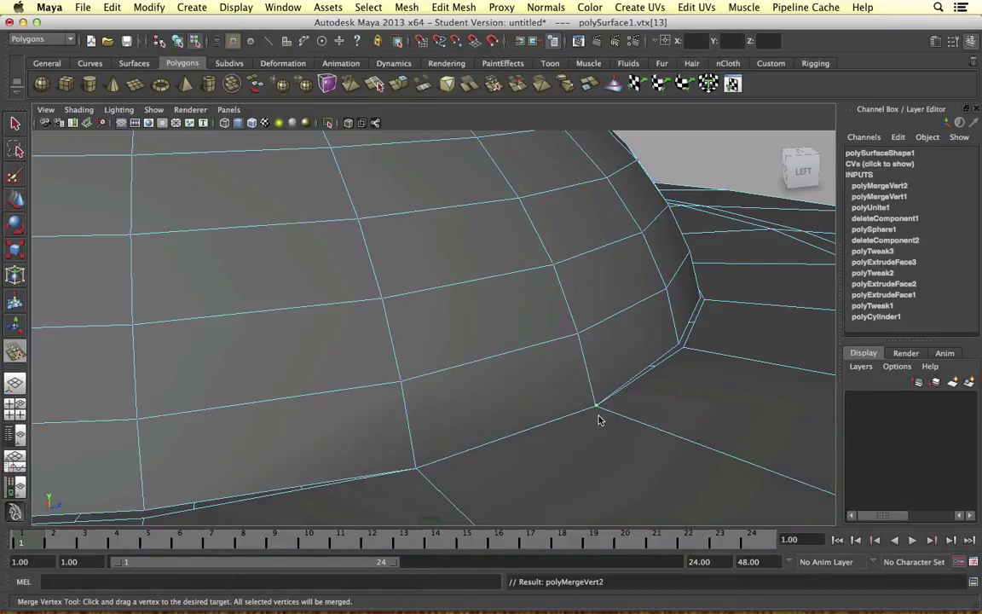
left_click_drag(680, 345, 685, 348)
Step: Merge all remaining dome rim vertices onto the hole's edge vertices, working around the whole base of the dome
right_click_drag(743, 335, 681, 365, "alt")
left_click_drag(682, 365, 631, 375, "alt")
left_click_drag(411, 441, 433, 438)
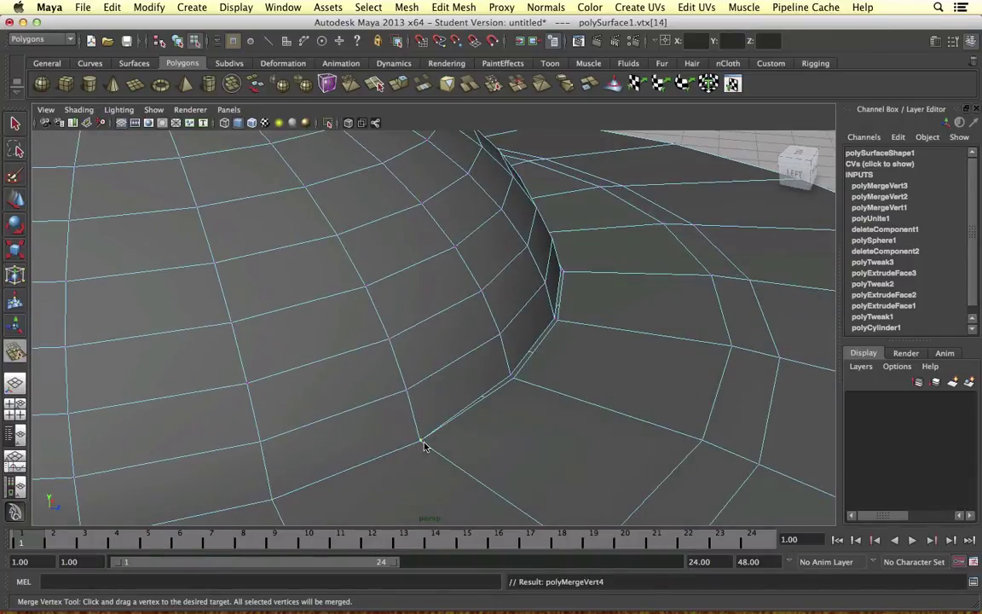
left_click_drag(514, 381, 560, 322)
middle_click_drag(580, 417, 563, 424, "alt")
right_click_drag(563, 424, 528, 423, "alt")
left_click_drag(529, 423, 495, 421, "alt")
left_click_drag(538, 373, 542, 374)
right_click_drag(586, 329, 648, 358, "alt")
left_click_drag(648, 358, 634, 411, "alt")
left_click_drag(704, 344, 709, 347)
left_click_drag(725, 288, 729, 291)
left_click_drag(693, 324, 754, 380, "alt")
left_click_drag(754, 380, 758, 384)
left_click_drag(811, 317, 815, 320)
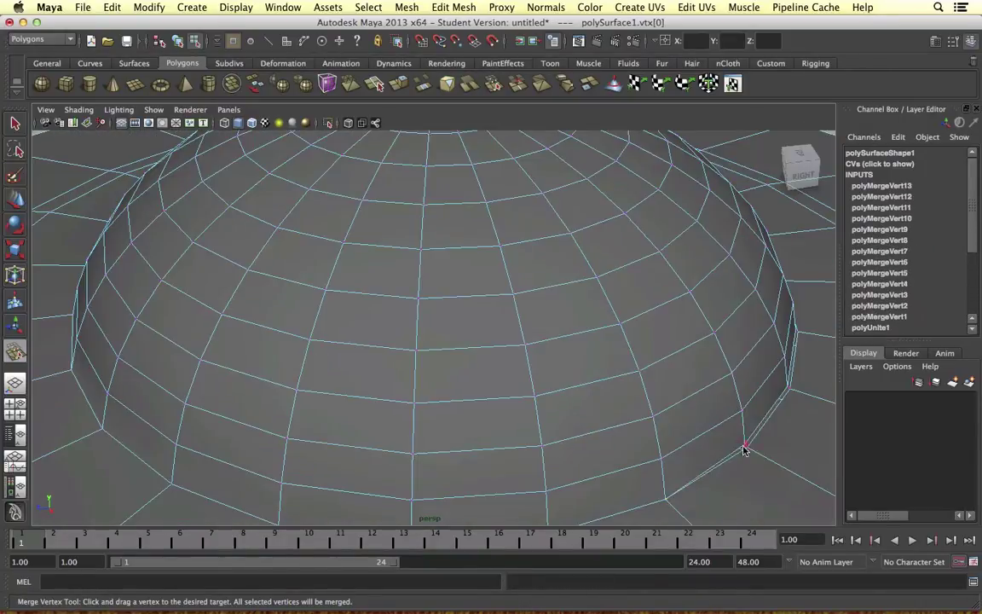
left_click_drag(745, 446, 749, 450)
left_click_drag(791, 373, 430, 401, "alt")
left_click_drag(435, 423, 439, 427)
left_click_drag(498, 389, 503, 392)
left_click_drag(534, 358, 537, 362)
left_click_drag(537, 363, 503, 396, "alt")
right_click_drag(503, 397, 617, 341, "alt")
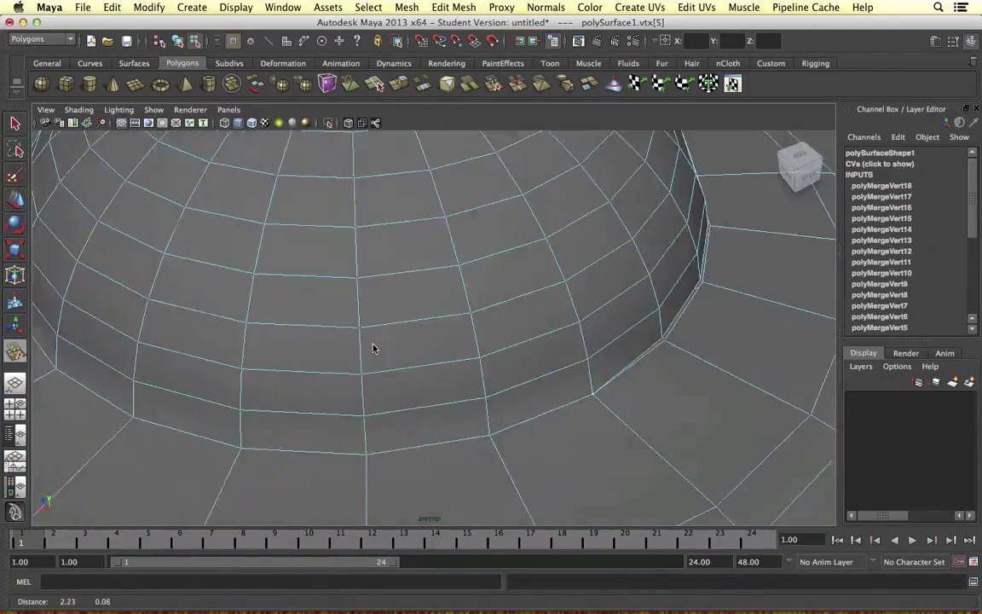
left_click_drag(617, 341, 515, 435, "alt")
left_click_drag(569, 354, 572, 359)
left_click_drag(590, 288, 592, 292)
left_click_drag(592, 292, 744, 335, "alt")
left_click_drag(744, 334, 597, 386, "alt")
middle_click_drag(597, 385, 607, 379, "alt")
left_click_drag(477, 342, 588, 368, "alt")
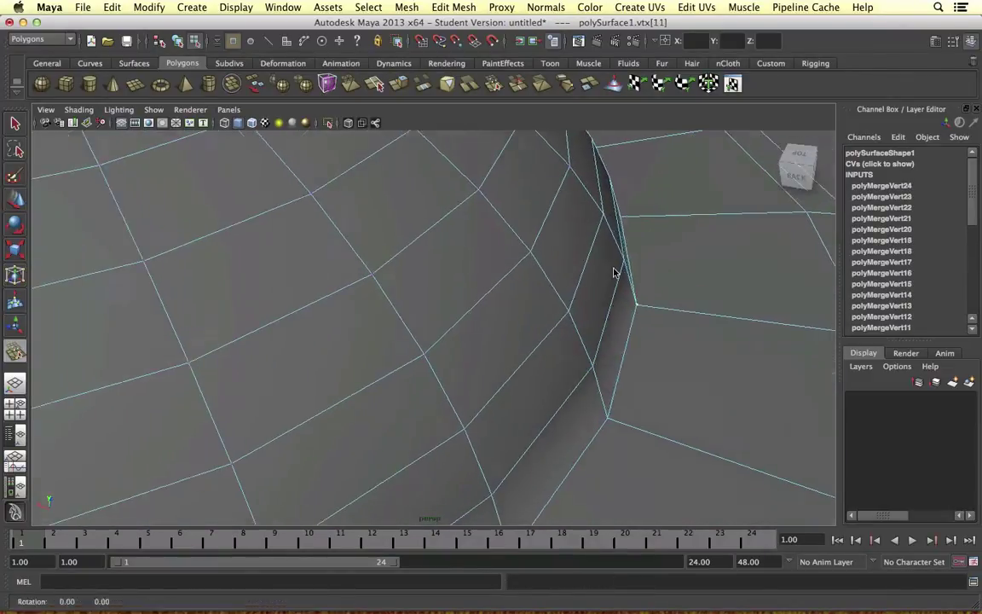
left_click_drag(599, 423, 602, 426)
left_click_drag(531, 511, 534, 515)
left_click_drag(464, 273, 572, 265, "alt")
middle_click_drag(802, 341, 605, 400, "alt")
left_click_drag(605, 401, 611, 377, "alt")
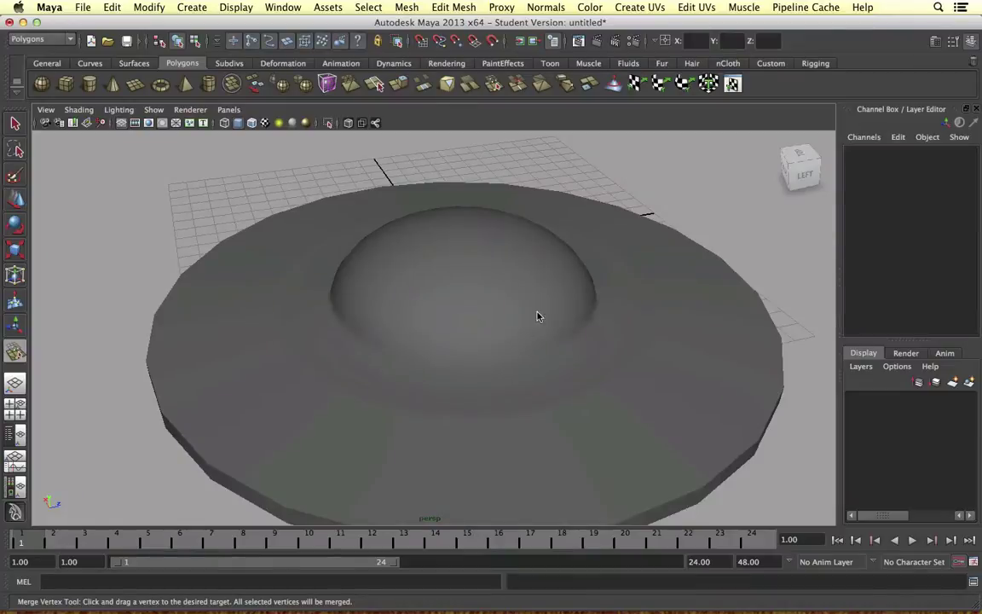
Step: Harden the edge loop where the dome meets the saucer, then return to object mode and inspect the seam
key("w")
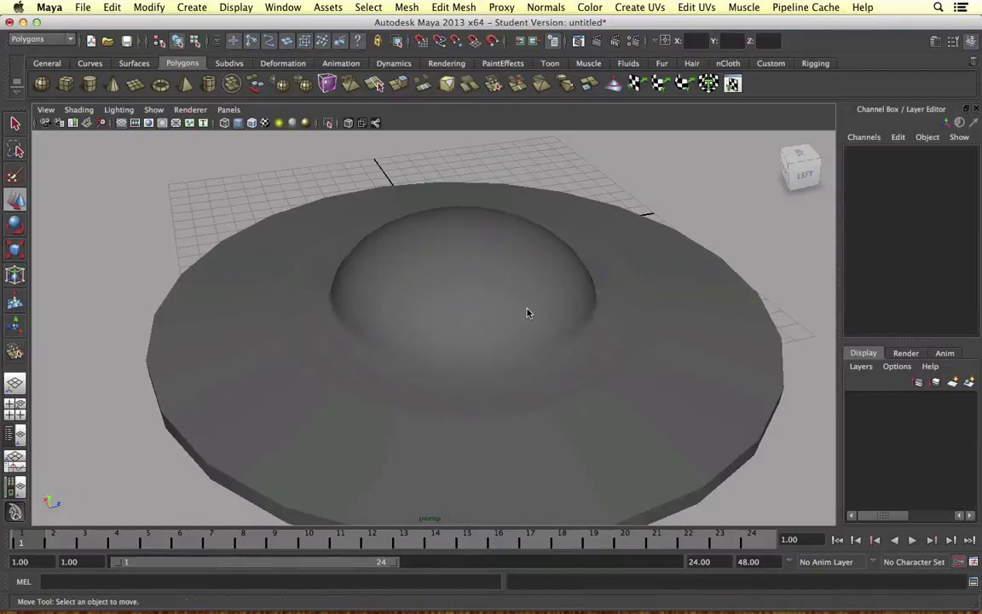
left_click(484, 317)
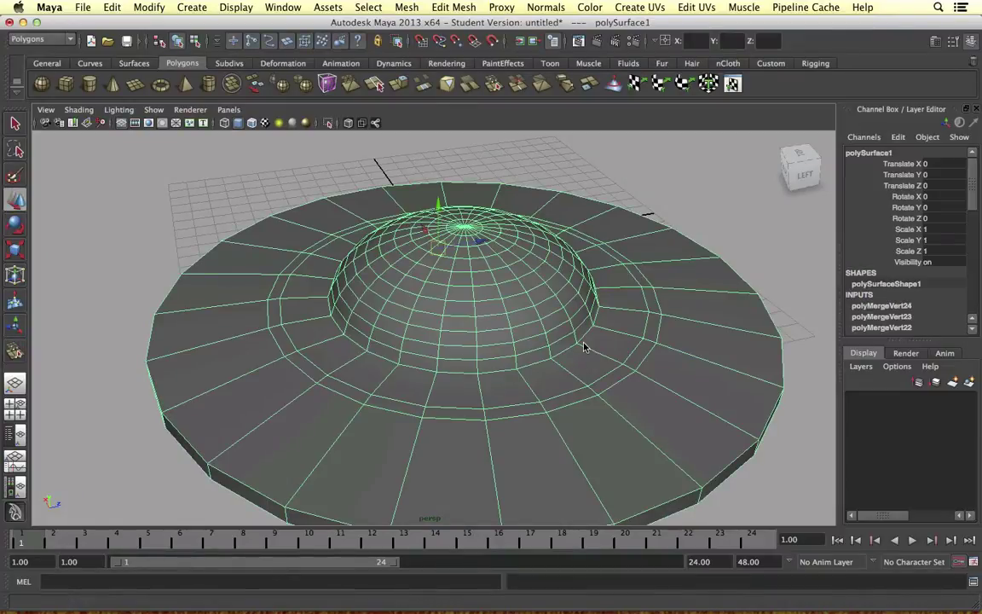
left_click_drag(317, 327, 423, 333, "alt")
left_click(252, 279)
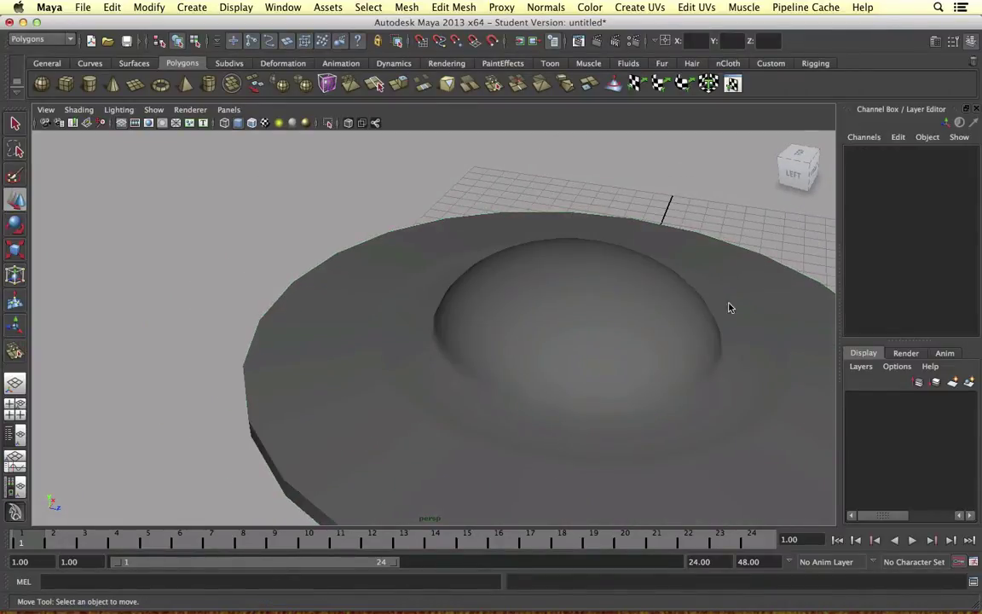
left_click(449, 346)
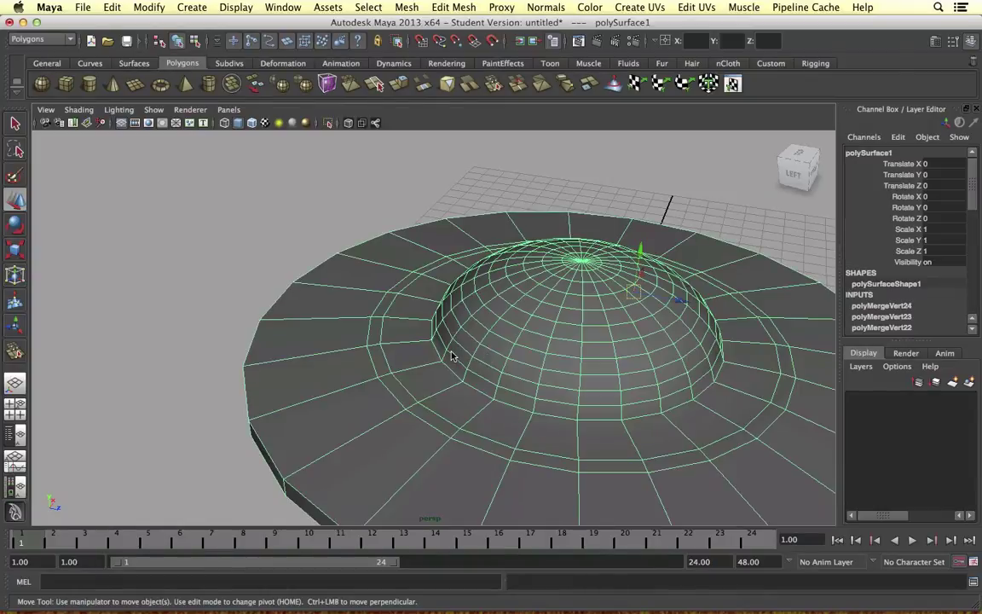
right_click_drag(450, 351, 437, 354)
double_click(437, 354)
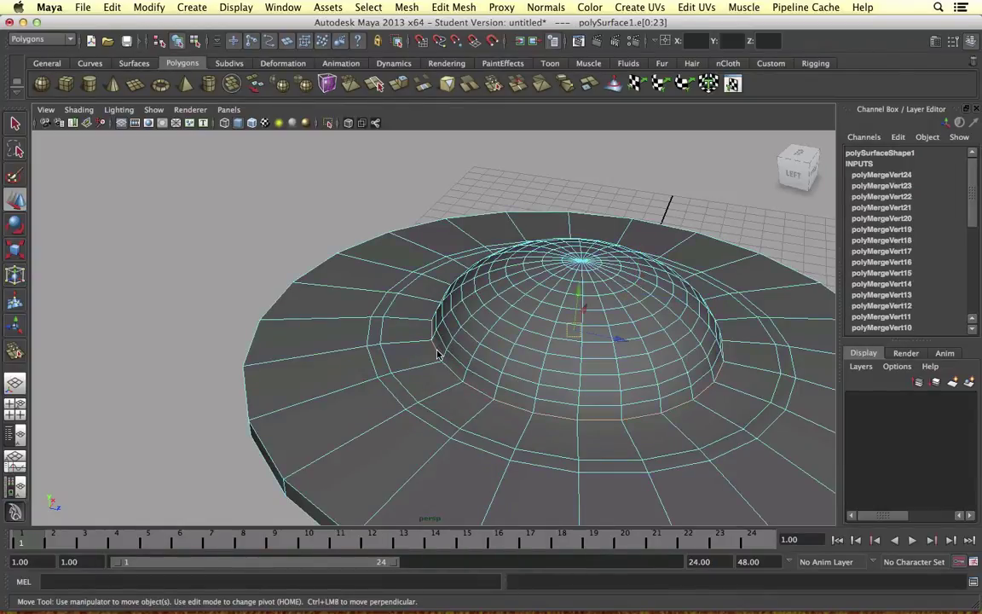
left_click(546, 7)
left_click(560, 153)
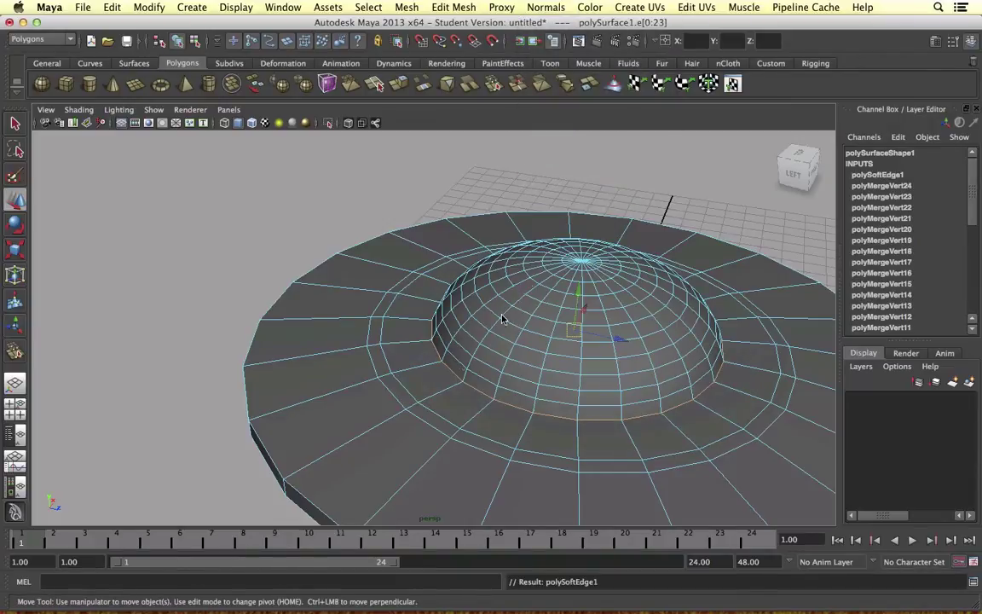
right_click(480, 352)
right_click_drag(452, 345, 537, 333)
left_click(327, 250)
left_click_drag(327, 250, 456, 317, "alt")
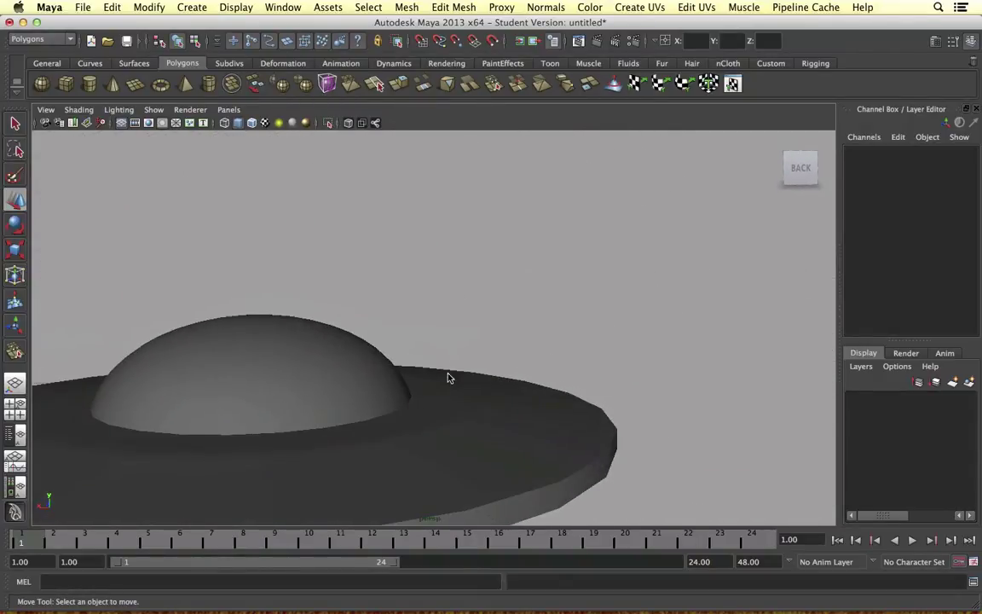
Step: Paint-select the dome's faces and the ring around its base, and adjust their height slightly along Y in the front view
left_click(438, 392)
left_click_drag(438, 391, 430, 367, "alt")
left_click(14, 175)
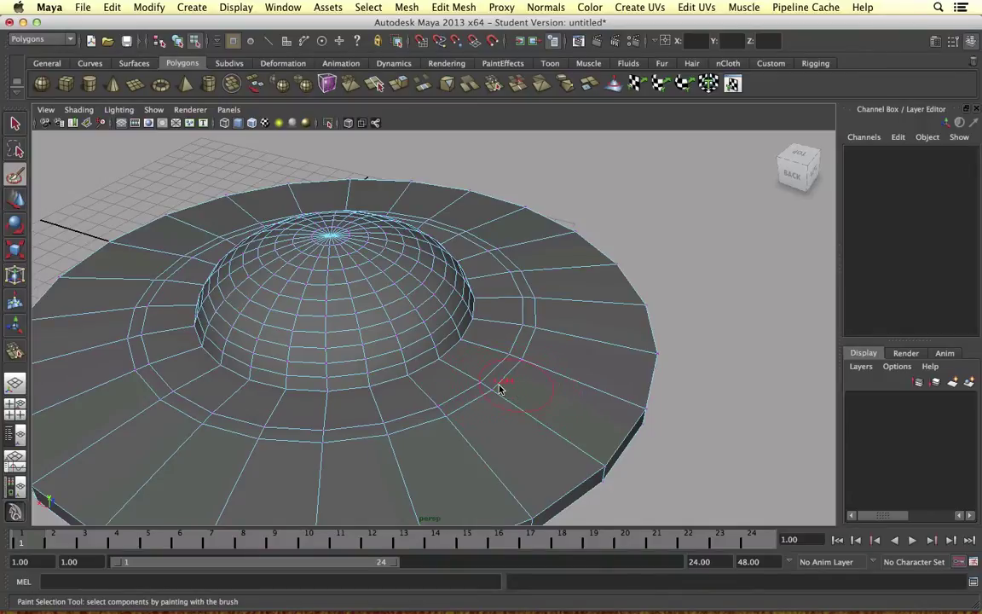
middle_click_drag(501, 366, 541, 399, "alt")
left_click_drag(511, 389, 485, 380)
mouse_move(485, 365)
right_mouse_down()
mouse_move(498, 382)
mouse_move(484, 397)
right_mouse_up()
mouse_move(484, 399)
left_mouse_down()
mouse_move(525, 348)
mouse_move(476, 280)
left_mouse_up()
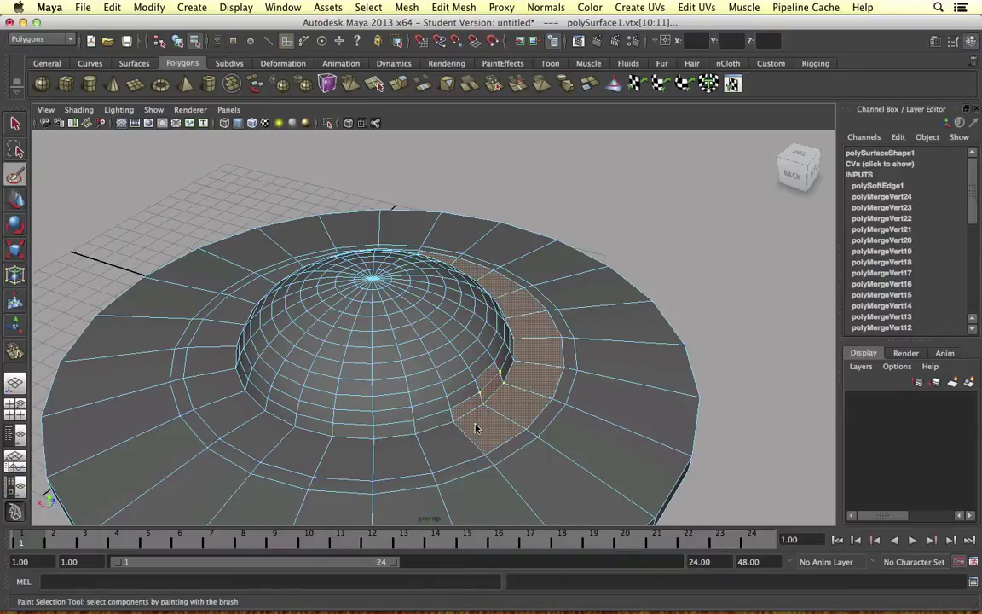
mouse_move(475, 431)
left_mouse_down()
mouse_move(334, 437)
mouse_move(395, 452)
mouse_move(224, 391)
mouse_move(242, 305)
left_mouse_up()
left_click_drag(342, 303, 304, 189, "alt")
left_click_drag(491, 247, 447, 334, "alt")
mouse_move(392, 313)
left_mouse_down()
mouse_move(419, 338)
mouse_move(431, 247)
mouse_move(380, 416)
left_mouse_up()
mouse_move(490, 262)
left_mouse_down("alt")
mouse_move(452, 319)
mouse_move(519, 344)
mouse_move(527, 391)
mouse_move(516, 386)
mouse_move(499, 435)
mouse_move(460, 452)
mouse_move(366, 392)
mouse_move(395, 362)
mouse_move(350, 369)
mouse_move(473, 365)
mouse_move(404, 447)
mouse_move(280, 381)
left_mouse_up("alt")
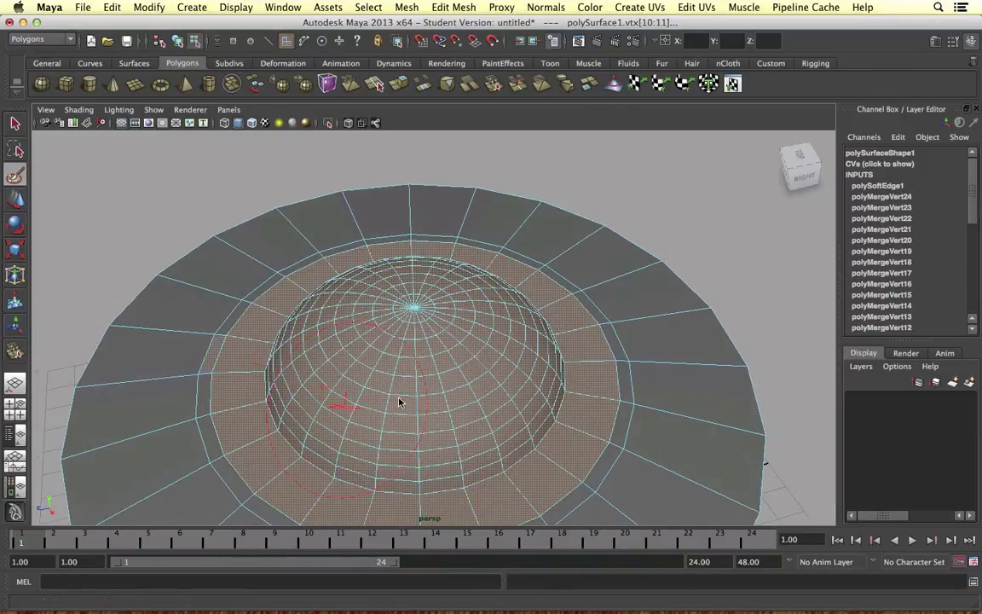
mouse_move(411, 401)
left_mouse_down("alt")
mouse_move(399, 416)
mouse_move(287, 458)
mouse_move(433, 473)
left_mouse_up("alt")
key("w")
key("space")
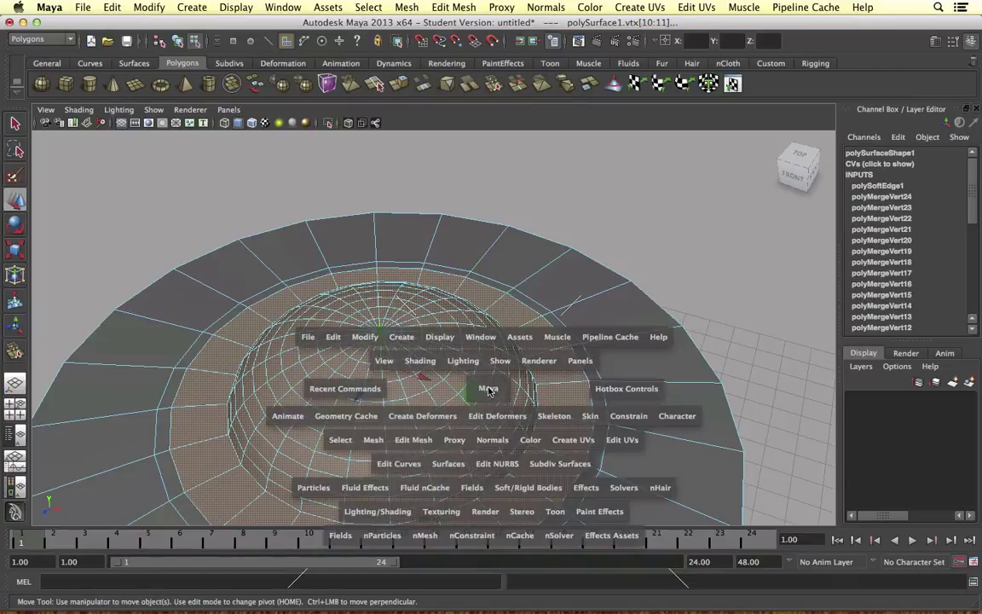
key("space")
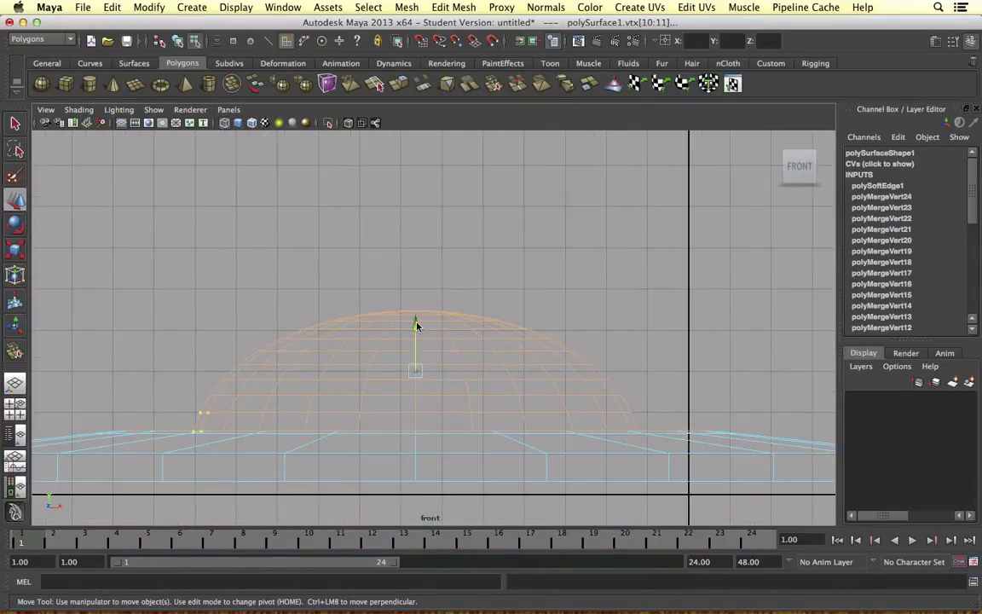
left_click_drag(417, 324, 418, 324)
key("space")
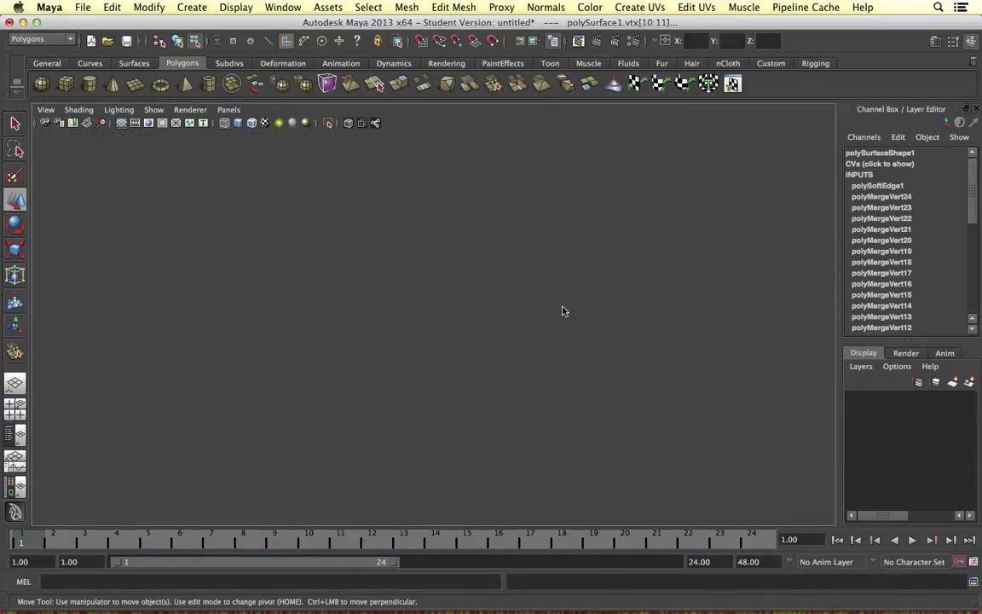
Step: Undo the last height change and deselect the ring of faces around the dome's base, leaving only the dome's faces selected
key("space")
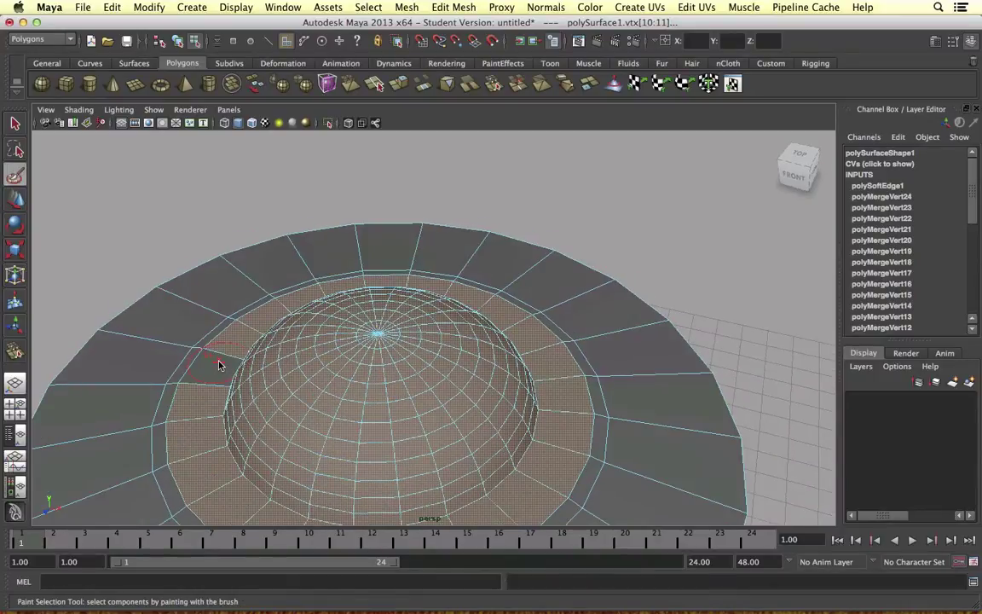
key("z")
scroll(239, 417, "down", 3)
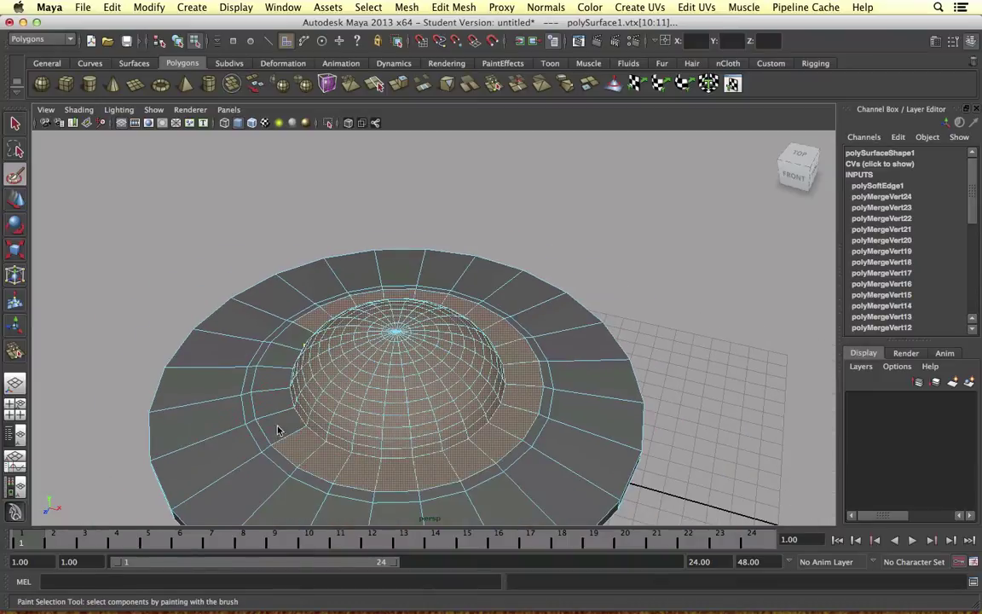
mouse_move(279, 433)
left_mouse_down("ctrl")
mouse_move(358, 474)
mouse_move(487, 447)
mouse_move(512, 333)
left_mouse_up("ctrl")
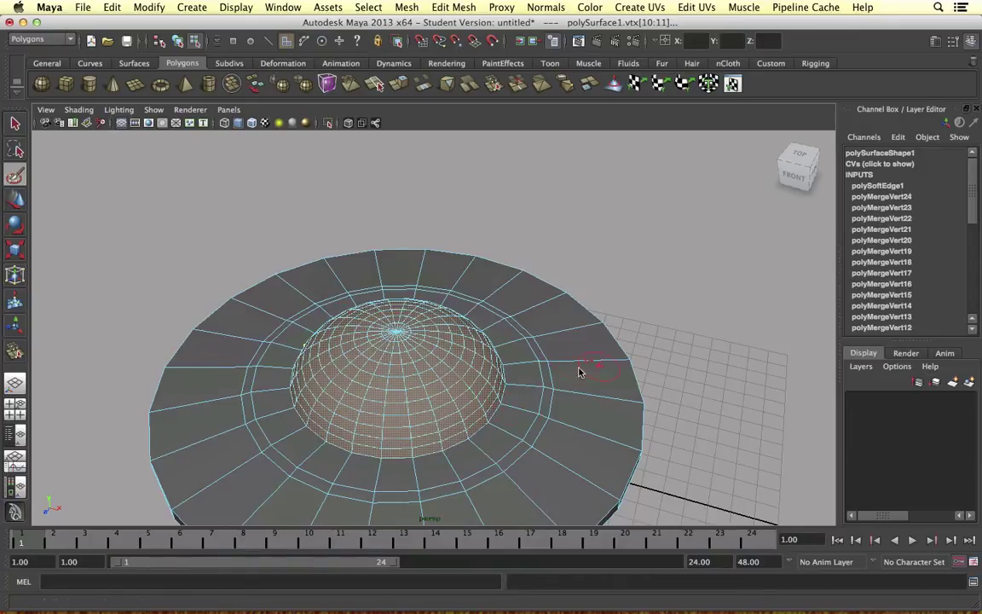
left_click_drag(557, 373, 257, 335, "alt")
Step: Raise the selected dome faces slightly along Y in the front view, to about 3.41 cm
key("space")
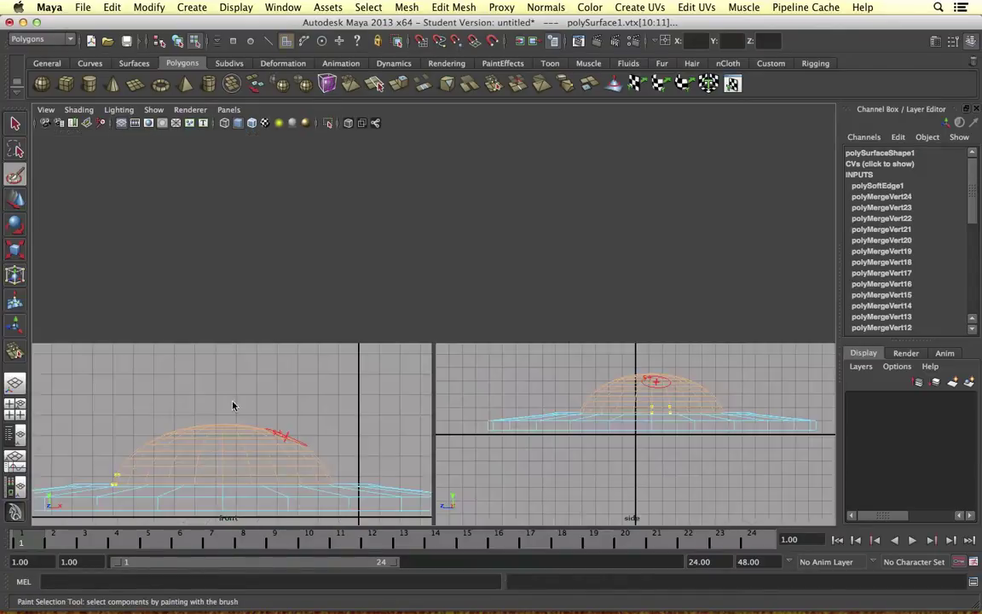
key("space")
key("w")
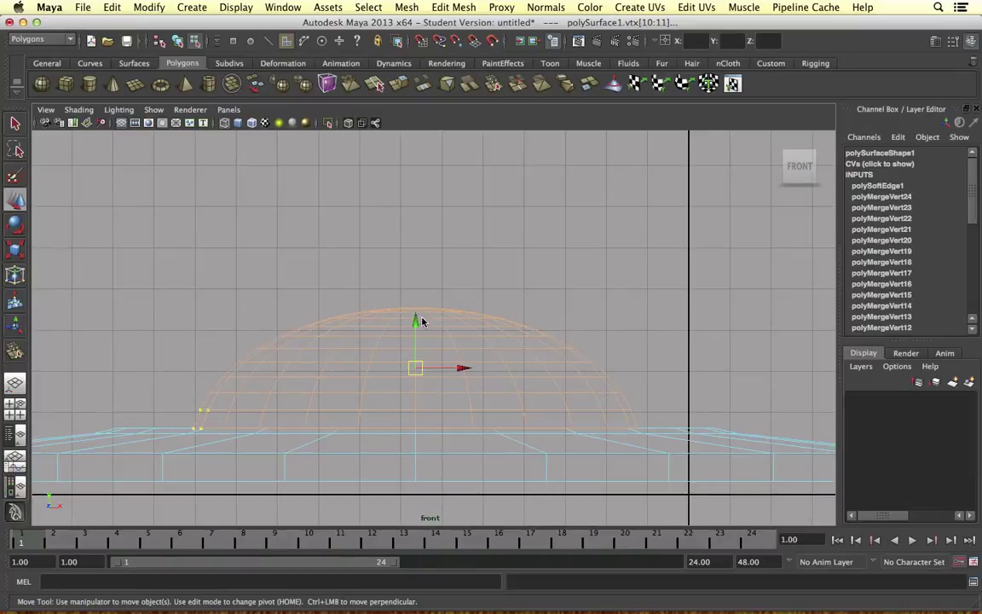
mouse_move(415, 320)
left_mouse_down()
mouse_move(417, 301)
mouse_move(415, 309)
left_mouse_up()
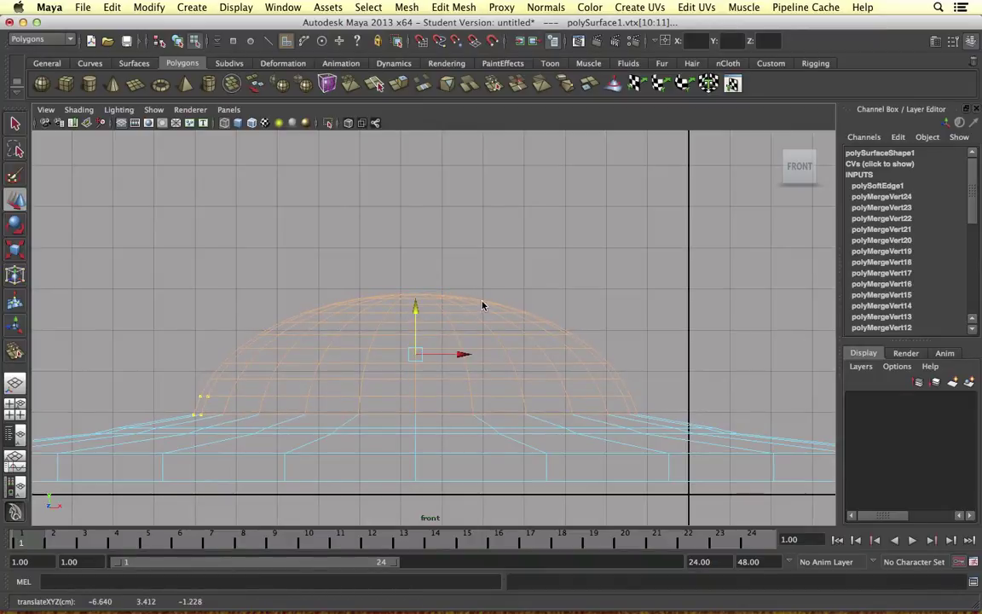
key("space")
key("space")
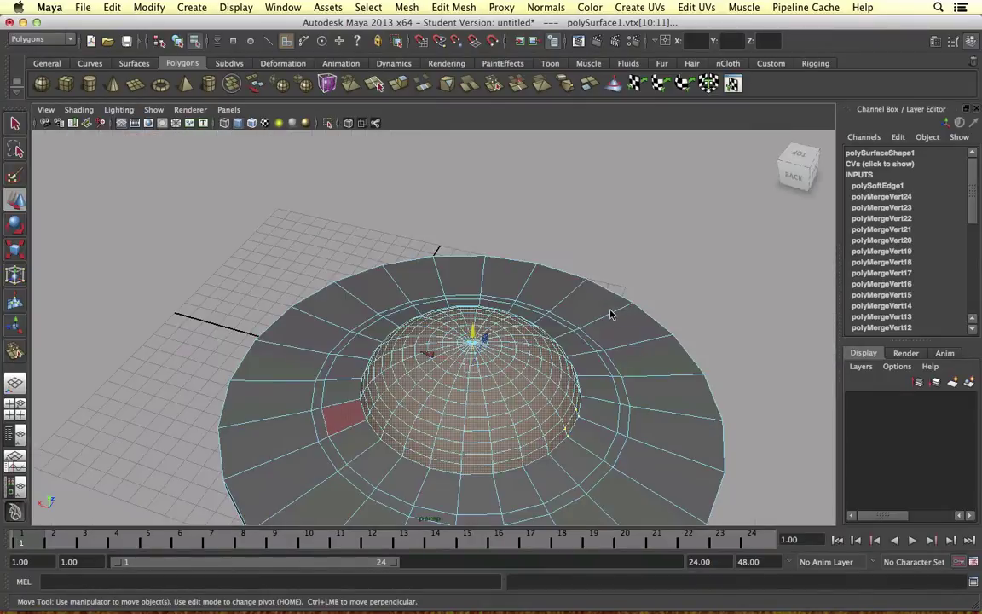
Step: Extrude the narrow ring of faces around the dome down by about 0.257 in Y as a groove, and return to object mode
left_click(622, 424)
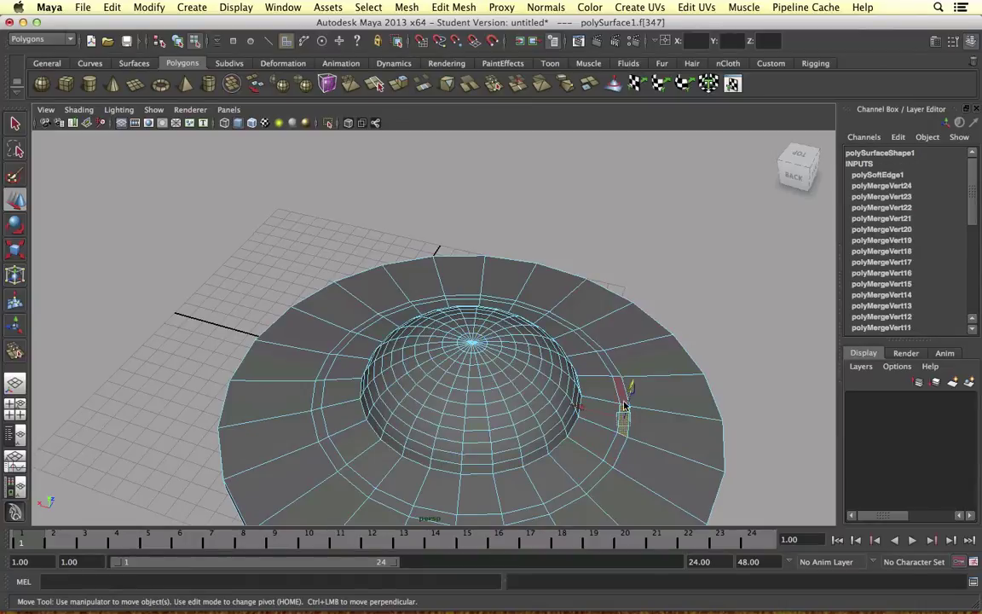
double_click(620, 388, "shift")
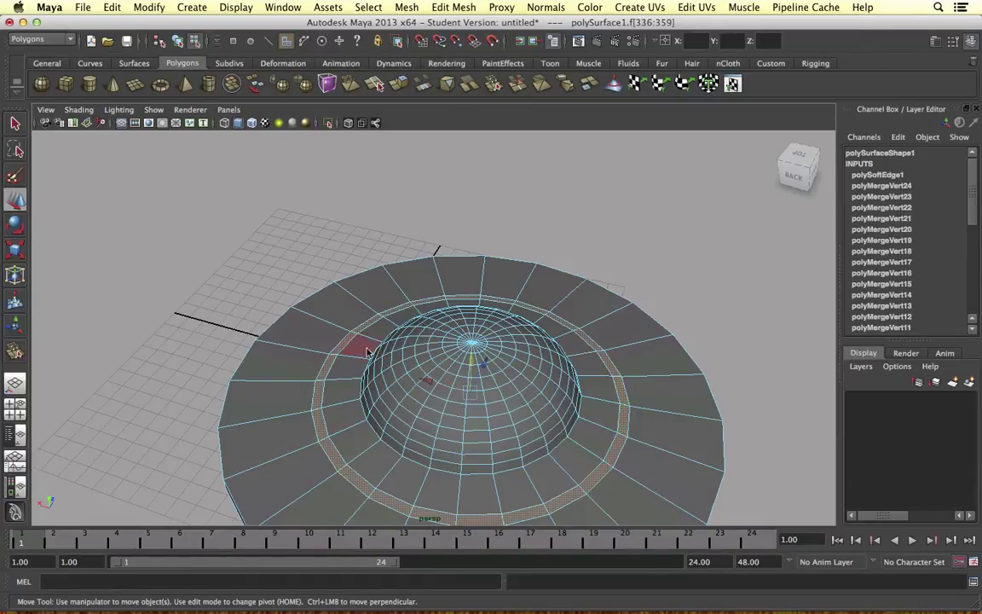
right_click_drag(597, 348, 592, 364, "shift")
left_click(400, 315)
left_click_drag(573, 378, 464, 384, "alt")
left_click_drag(529, 372, 537, 415, "alt")
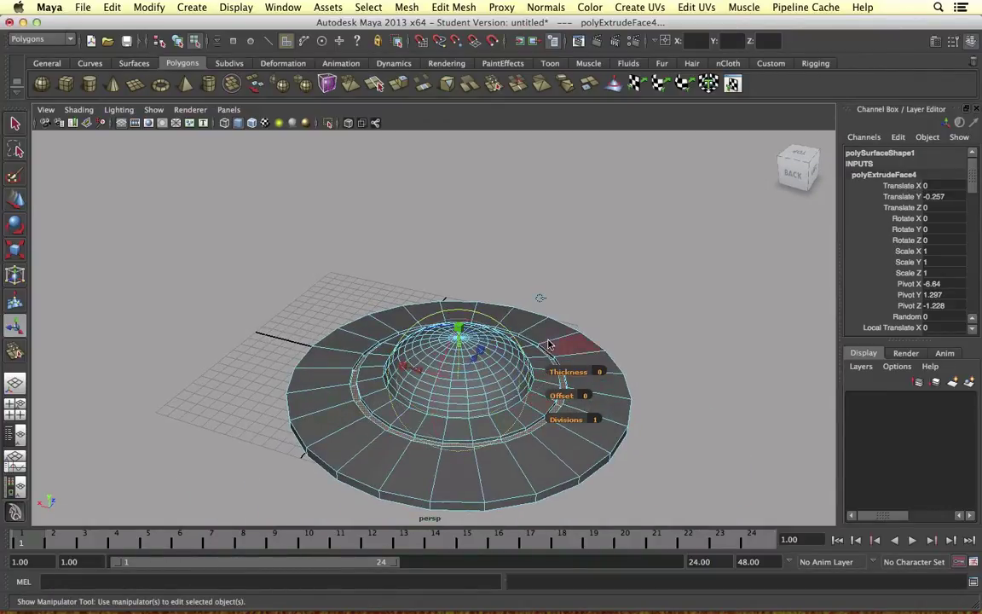
right_click_drag(546, 339, 572, 327)
left_click(625, 366)
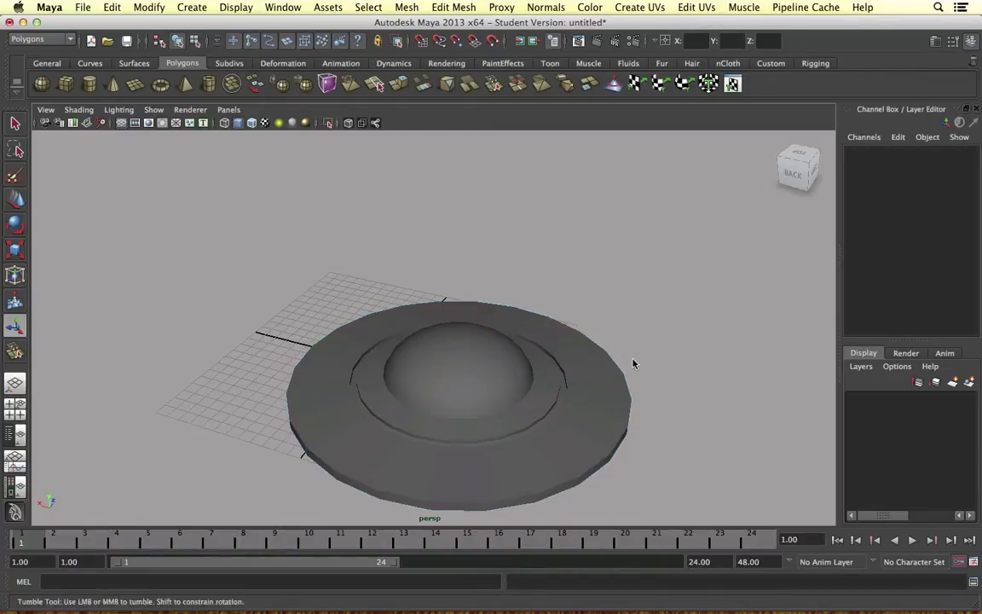
Step: View the saucer's underside and hide the grid
left_click_drag(625, 366, 317, 275, "alt")
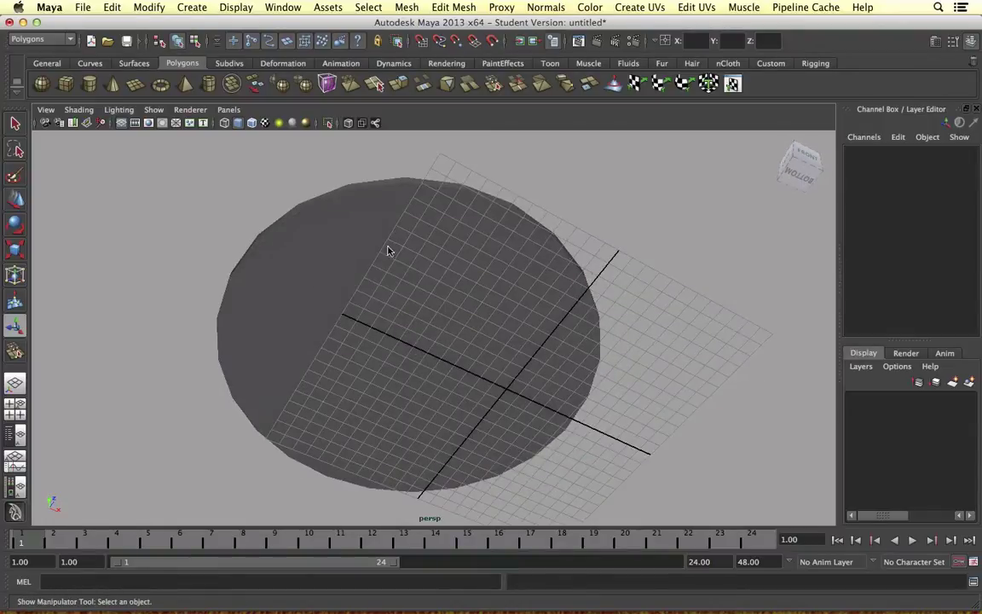
left_click(153, 110)
left_click(166, 548)
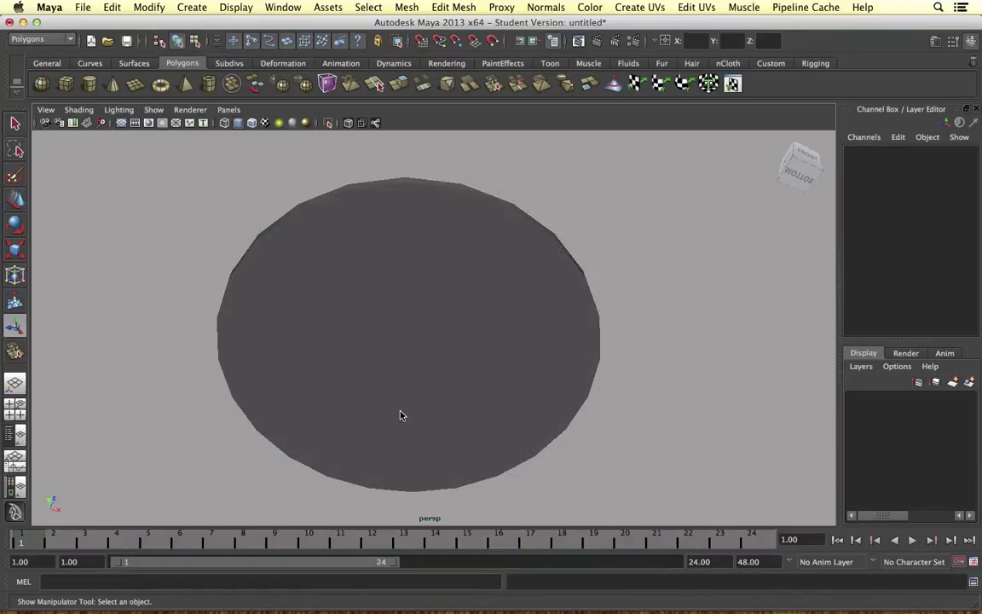
Step: Paint-select all the bottom faces and move them up slightly, to about 0.61 cm in Y, to thin the saucer's rim
left_click(397, 356)
left_click(14, 175)
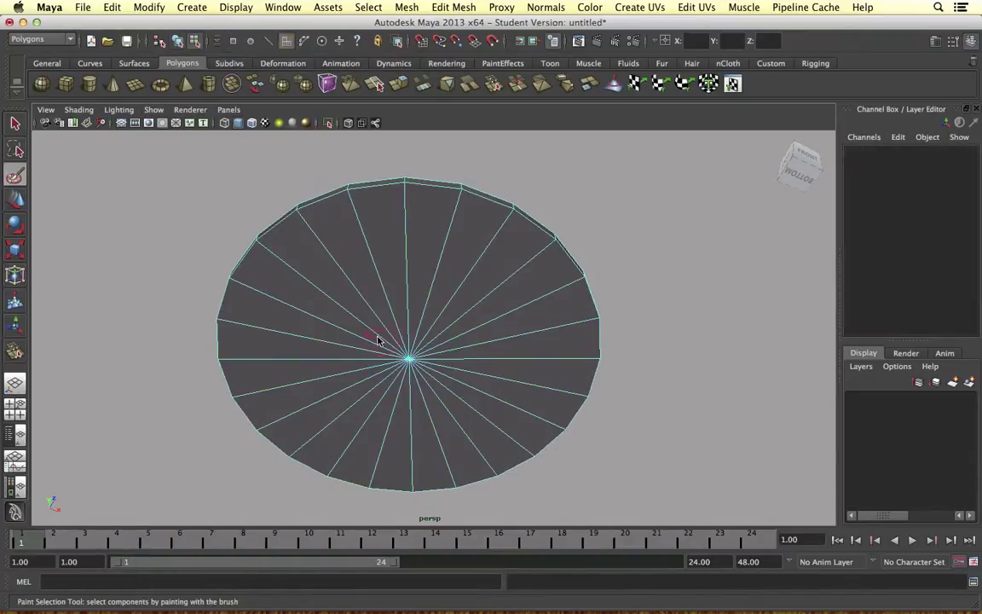
mouse_move(369, 322)
left_mouse_down()
mouse_move(421, 252)
mouse_move(372, 313)
mouse_move(483, 300)
mouse_move(395, 414)
mouse_move(331, 286)
mouse_move(406, 345)
left_mouse_up()
key("w")
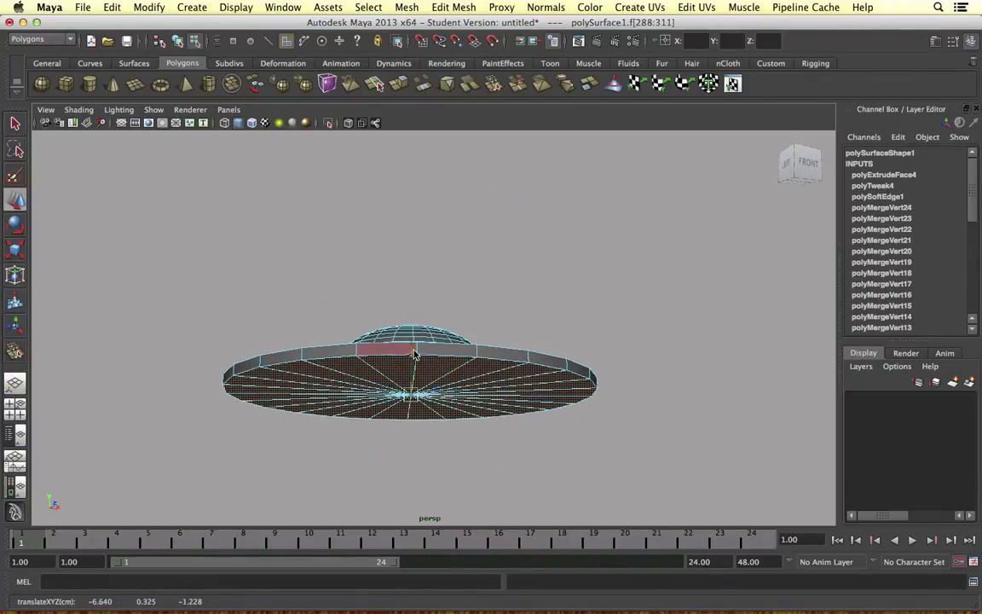
middle_click_drag(416, 355, 412, 349)
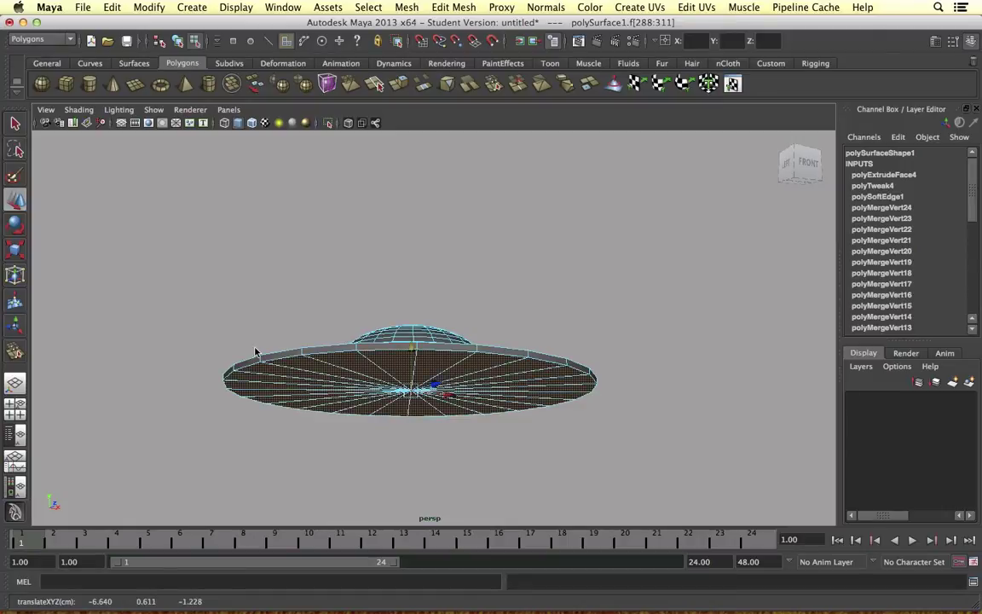
left_click_drag(345, 344, 389, 331, "alt")
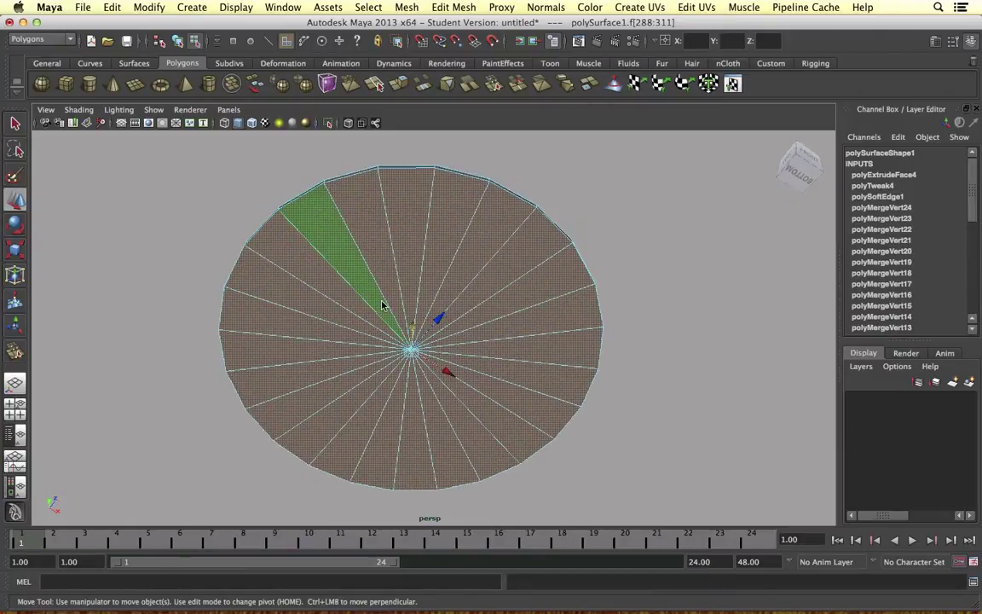
Step: Extrude the bottom faces downward with Translate Y about -1.825 and scale them to about 0.397 to form a tapered underside
scroll(374, 288, "up", 2)
right_click_drag(360, 274, 360, 308, "shift")
left_click_drag(438, 302, 490, 359, "alt")
left_click_drag(577, 350, 406, 304, "alt")
left_click(401, 380)
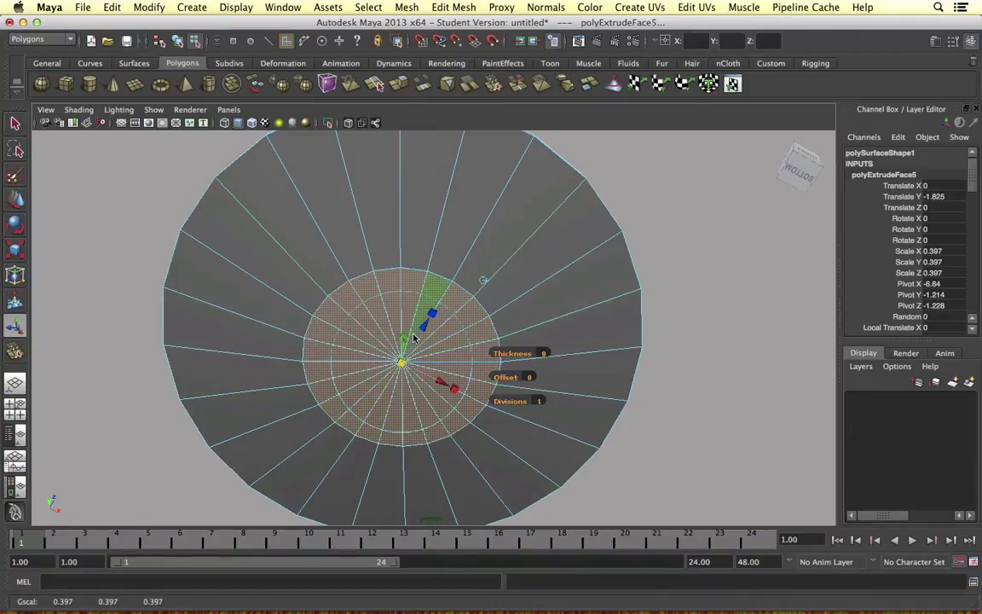
left_click_drag(414, 338, 445, 268, "alt")
scroll(445, 312, "down", 5)
scroll(442, 317, "up", 6)
left_click_drag(439, 358, 439, 280, "alt")
scroll(438, 280, "down", 2)
Step: Insert an edge loop around the tapered underside, between the outer rim and the small central disc
right_click_drag(505, 202, 573, 186)
left_click(498, 279)
left_click(475, 5)
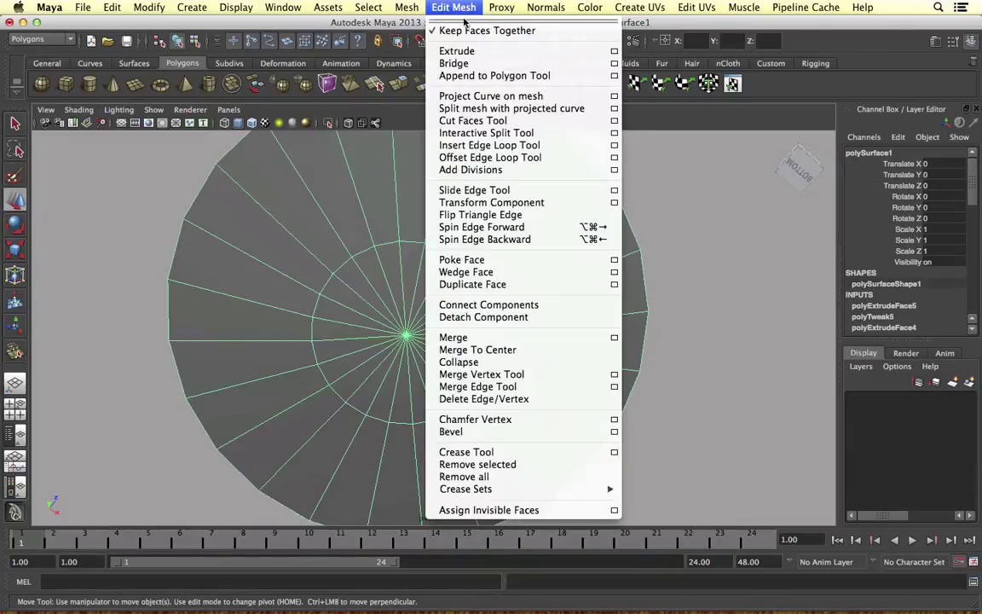
left_click(467, 147)
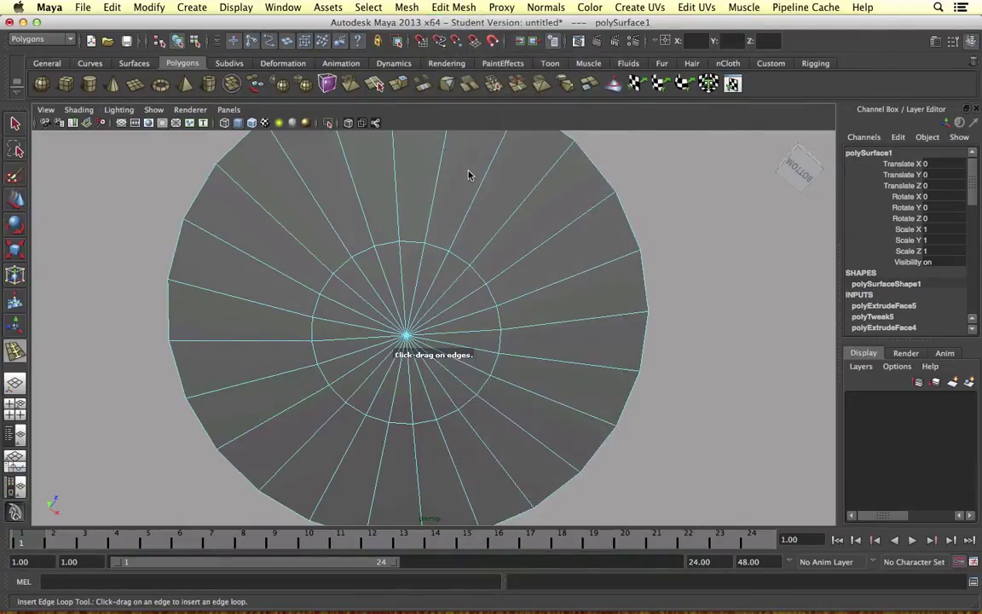
left_click_drag(486, 177, 503, 170)
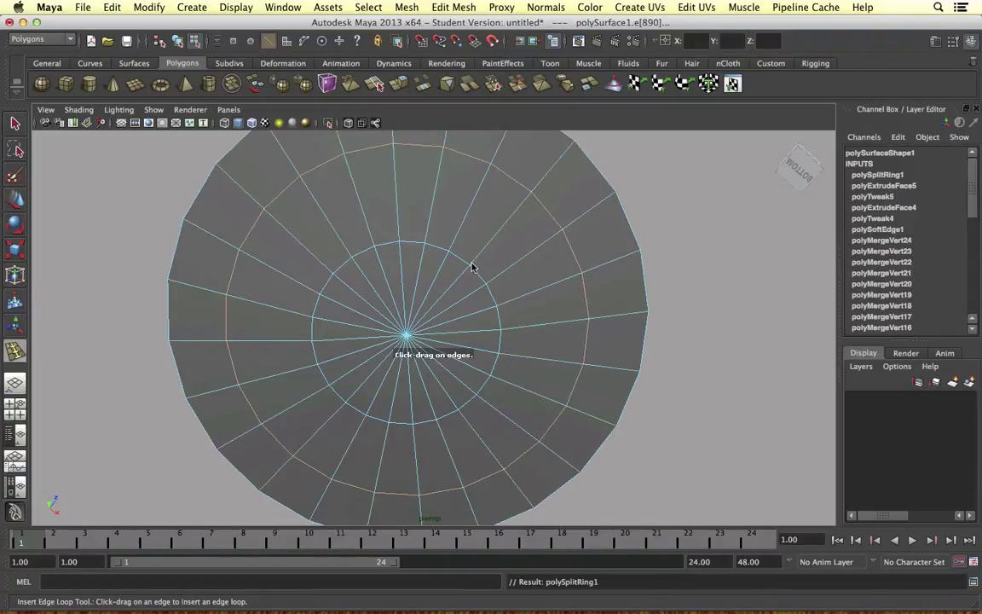
scroll(454, 245, "down", 3)
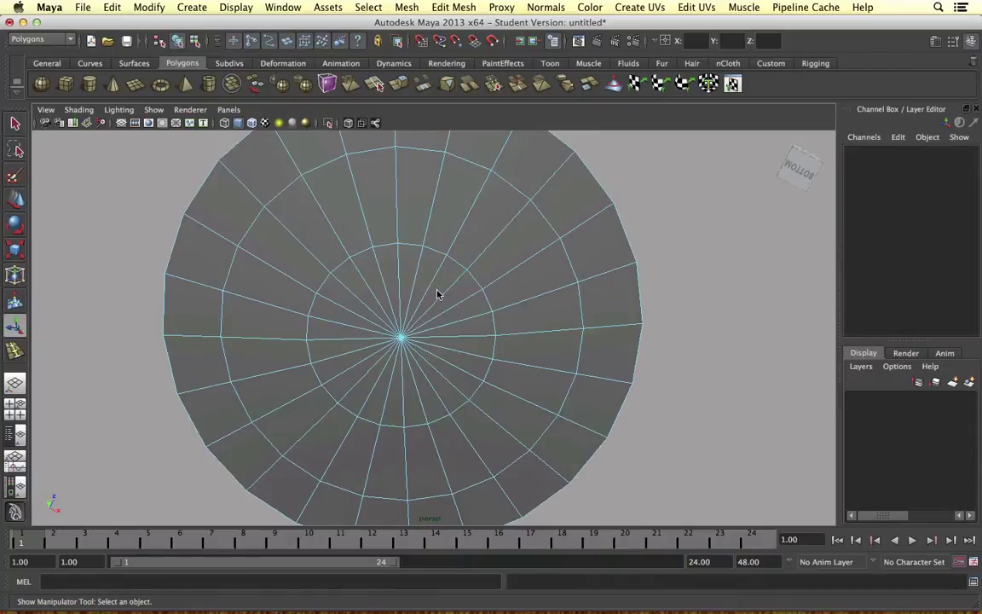
Step: Paint-select the central disc faces on the underside and extrude them inward by about 1.207 in Y to form a recess
right_click_drag(438, 291, 437, 301)
left_click(438, 324)
left_click(17, 175)
mouse_move(452, 358)
left_mouse_down()
mouse_move(449, 368)
mouse_move(373, 300)
mouse_move(411, 374)
left_mouse_up()
right_click_drag(399, 351, 401, 388, "shift")
left_click_drag(516, 295, 498, 335, "alt")
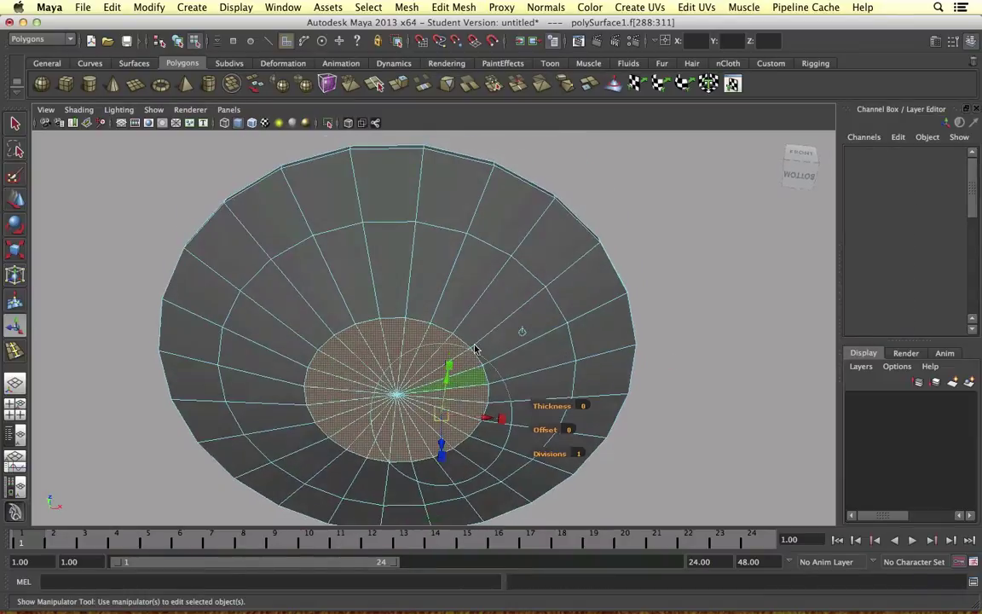
left_click_drag(375, 343, 378, 324, "alt")
left_click_drag(410, 374, 410, 345)
right_click_drag(410, 345, 383, 331, "alt")
right_click_drag(426, 370, 520, 384, "alt")
left_click_drag(519, 384, 511, 328, "alt")
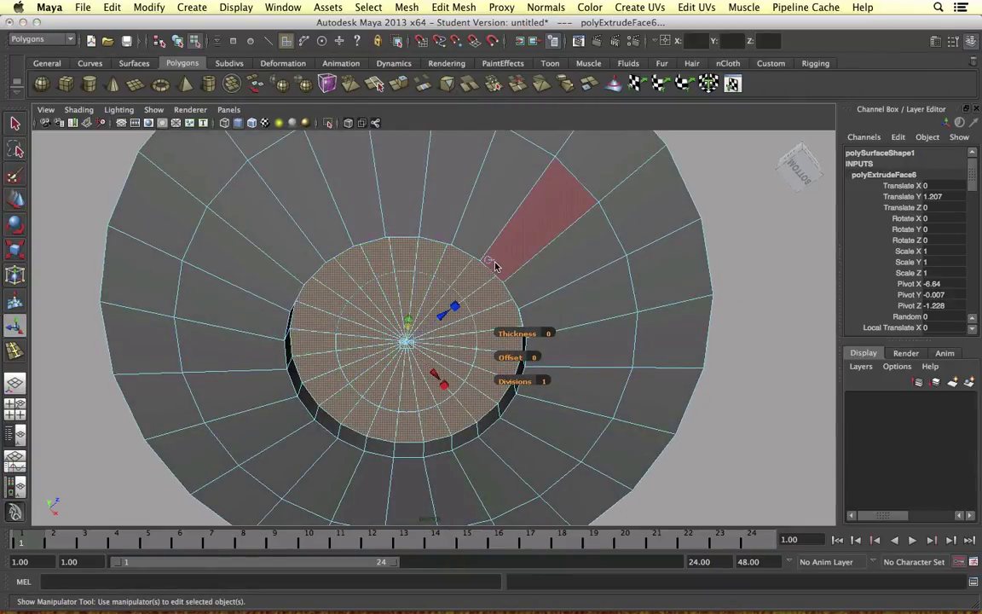
Step: Return to object mode, clear the selection and inspect the recessed underside and the saucer's overall shape
right_click_drag(495, 265, 557, 246)
left_click(760, 319)
left_click_drag(591, 248, 495, 253, "alt")
scroll(480, 272, "up", 3)
scroll(446, 262, "down", 3)
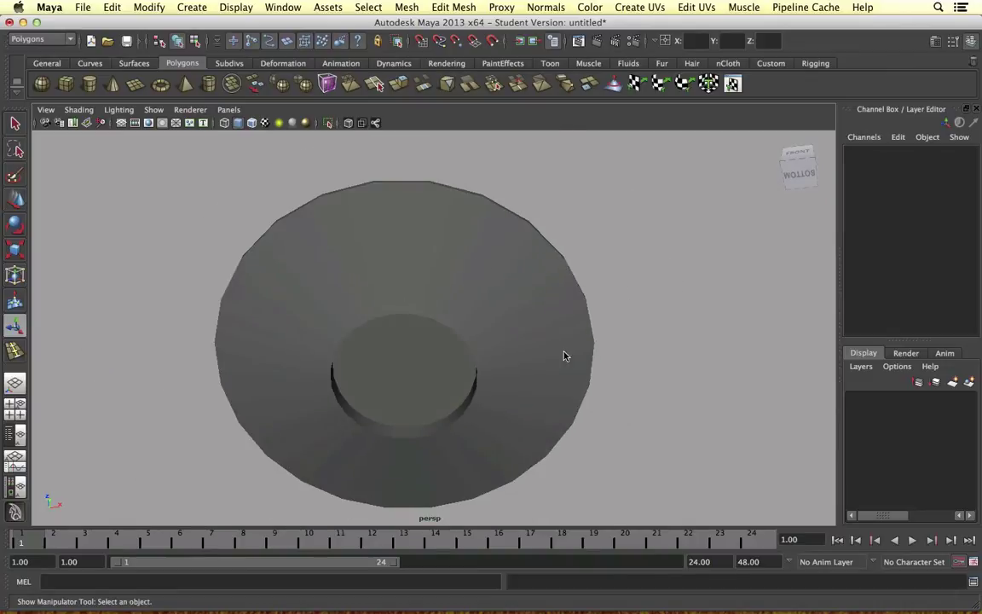
left_click_drag(617, 296, 433, 393, "alt")
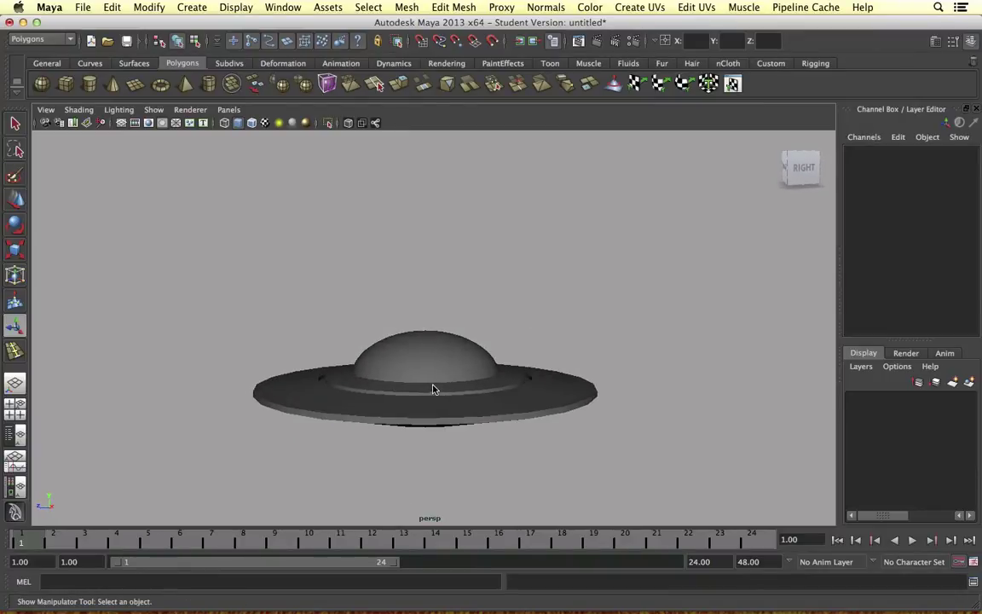
Step: Slide the second edge loop above the dome's base upward with the Slide Edge Tool, close to the loop above it
scroll(463, 399, "up", 3)
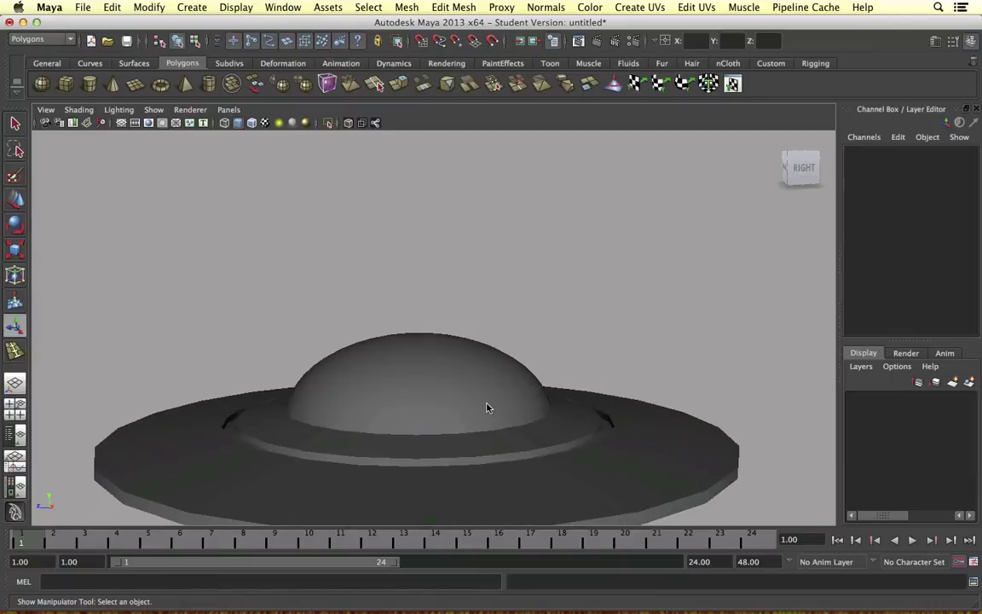
scroll(486, 403, "up", 4)
left_click_drag(484, 406, 446, 406, "alt")
left_click(445, 409)
middle_click_drag(446, 429, 443, 361, "alt")
right_click(406, 419)
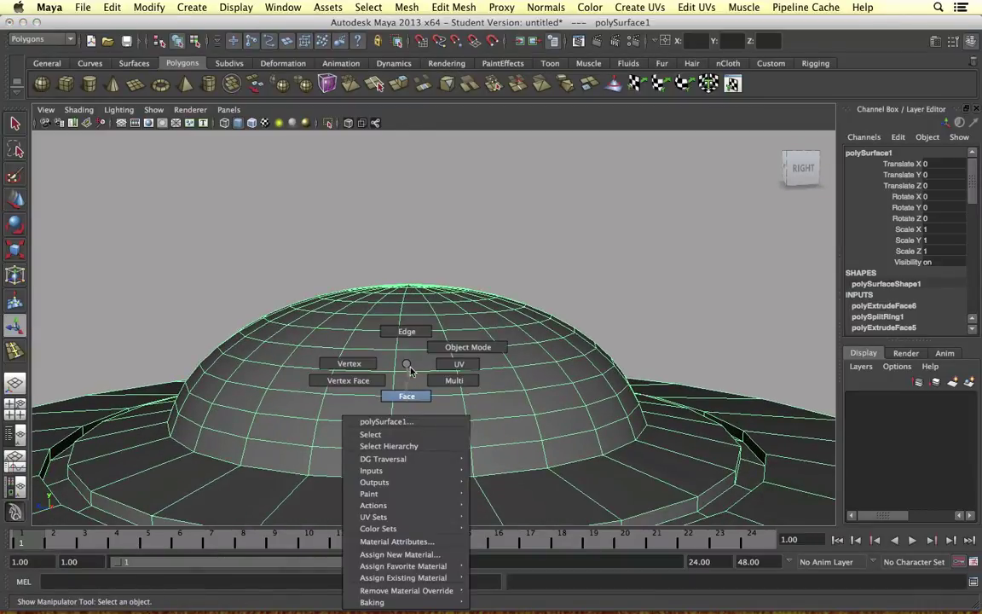
right_click_drag(408, 366, 403, 334)
double_click(426, 423)
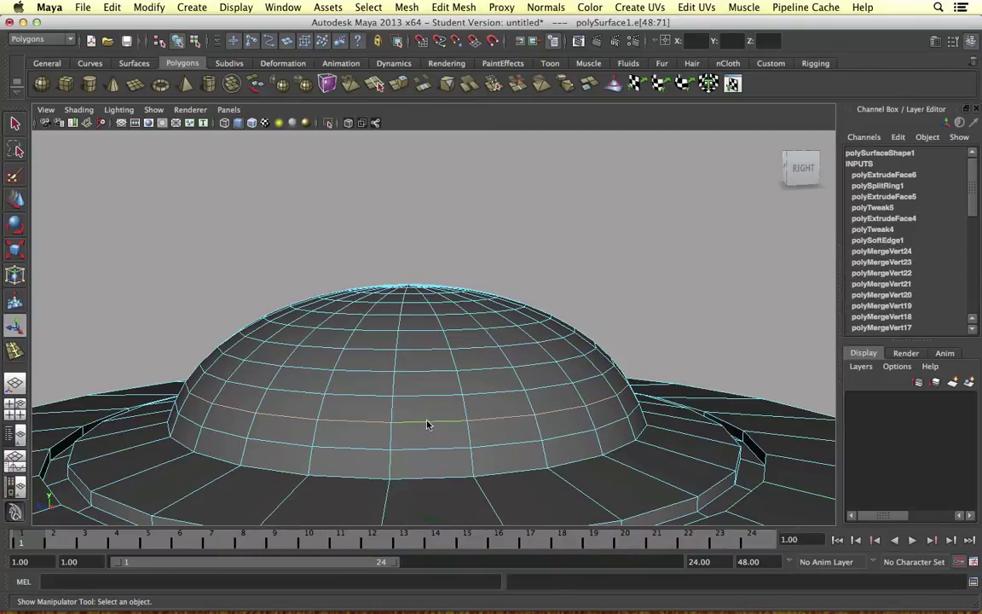
right_click_drag(427, 423, 417, 504, "shift")
middle_click_drag(404, 407, 373, 410)
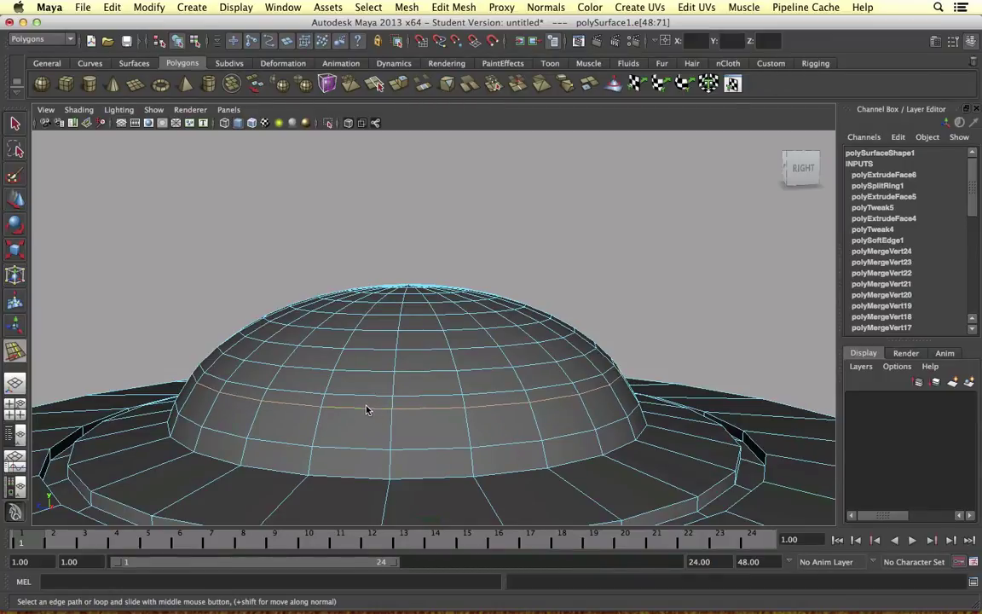
Step: Slide the dome's lowest inner edge loop down near its base, and the third loop slightly down to narrow the band beneath it
right_click_drag(375, 416, 408, 446, "alt")
scroll(452, 465, "down", 2)
middle_click_drag(453, 465, 502, 467)
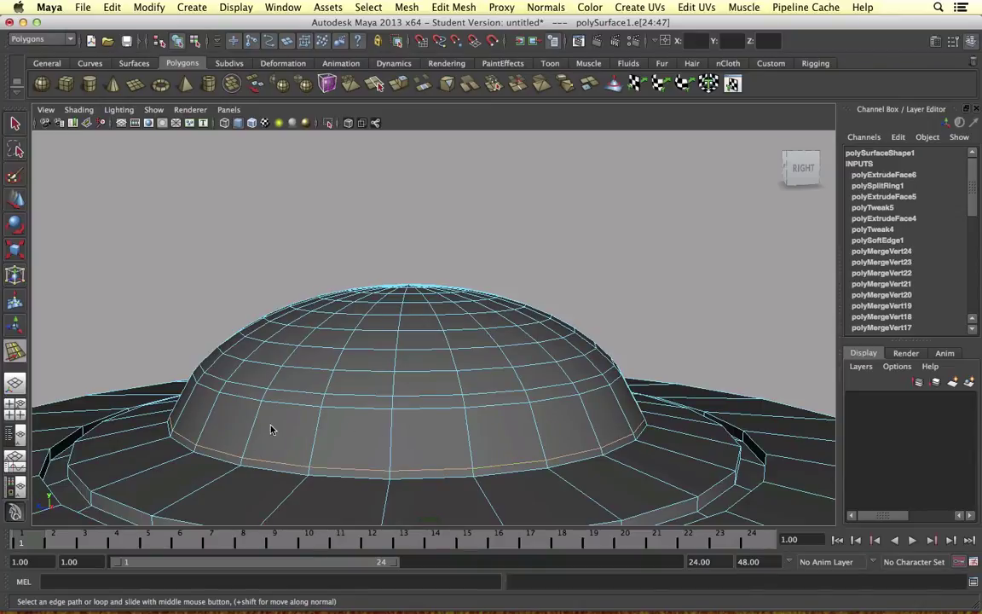
right_click_drag(433, 363, 432, 410)
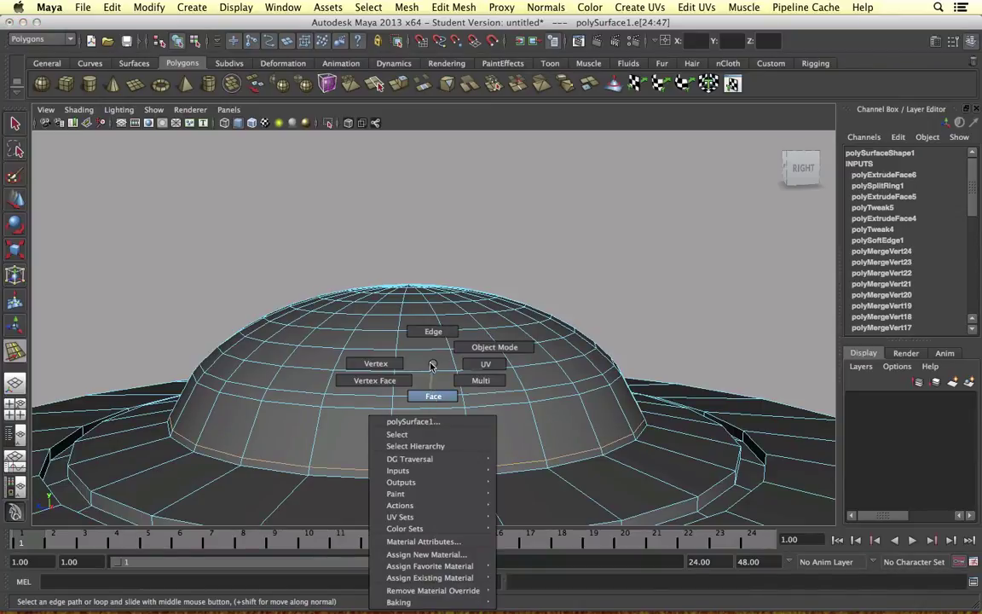
right_click_drag(431, 361, 431, 401)
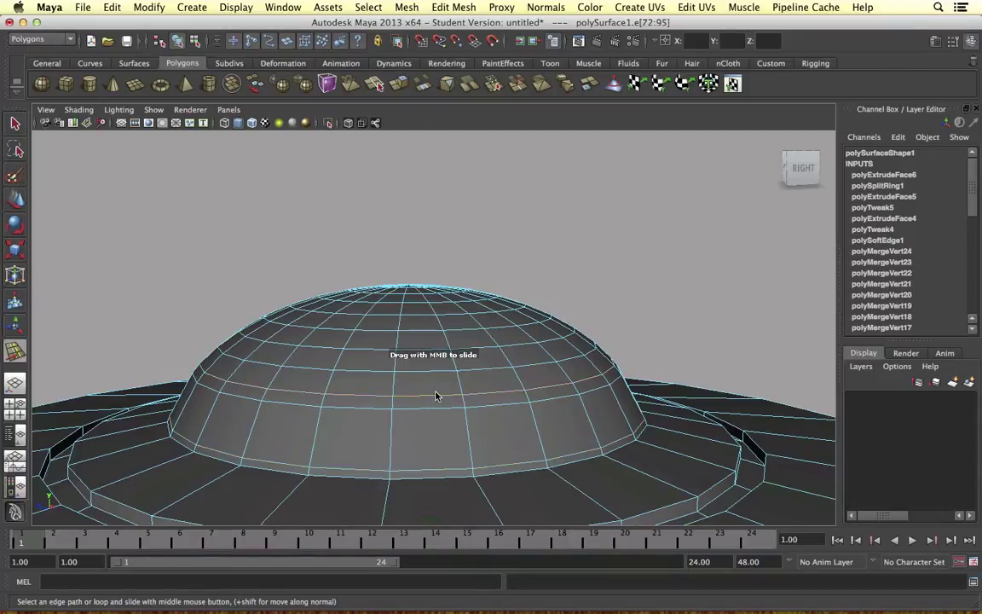
middle_click_drag(436, 396, 451, 402)
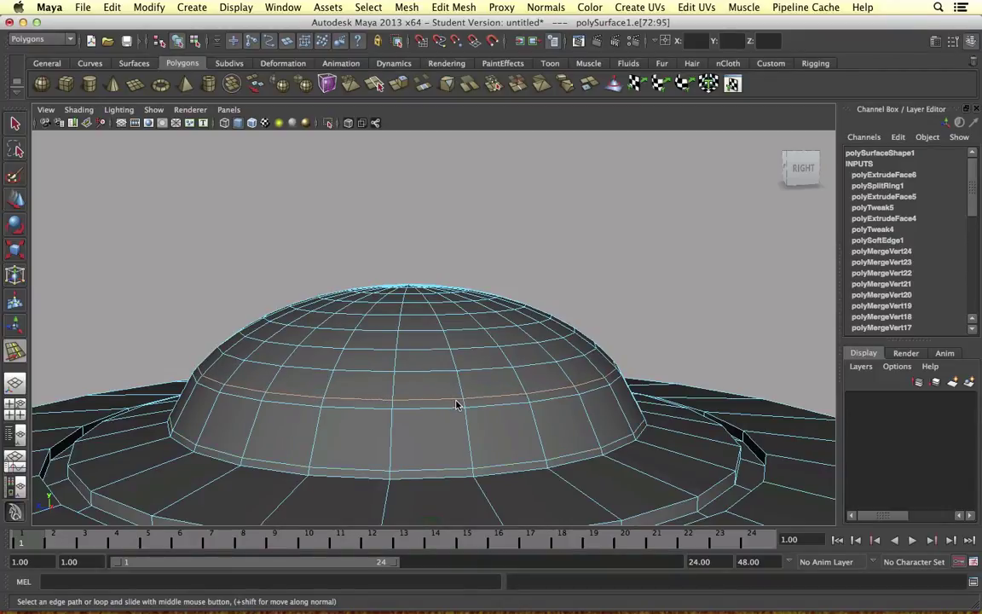
Step: Extrude the thin face band around the dome's lower part and scale it uniformly to 0.967 to form a groove, returning to object mode
right_click_drag(412, 364, 358, 432)
left_click(426, 405)
double_click(361, 405, "shift")
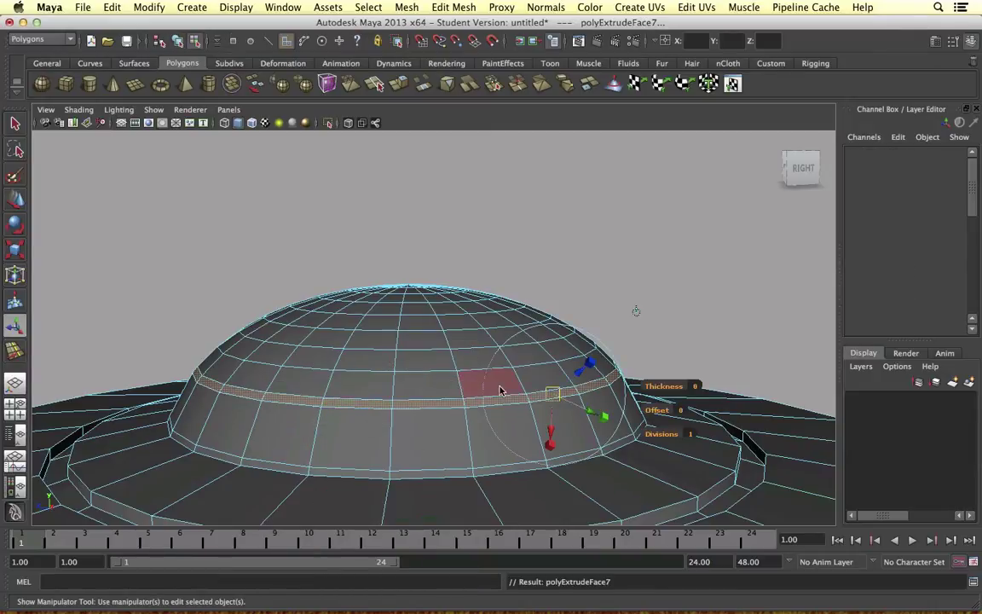
left_click(636, 313)
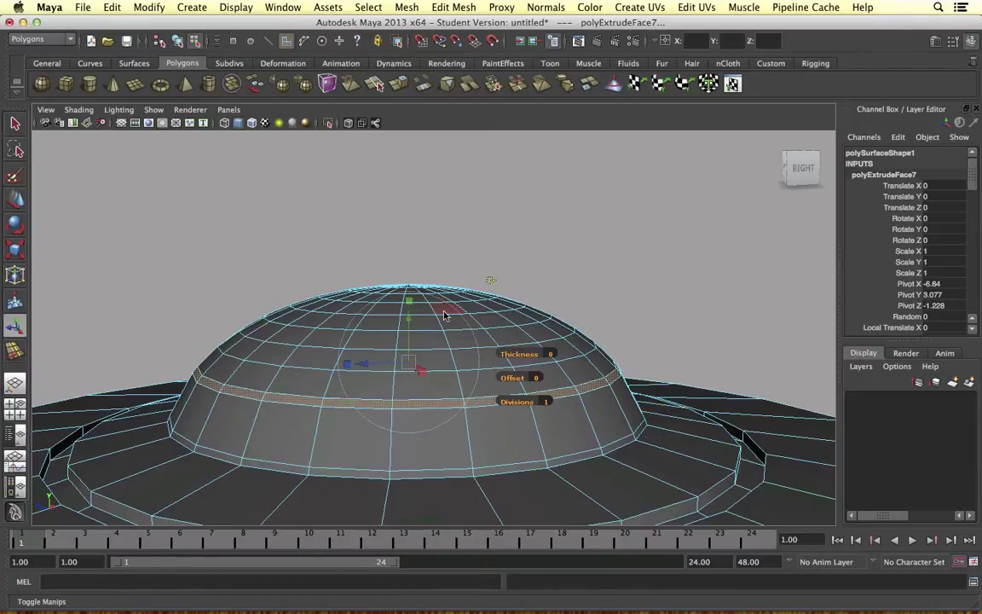
left_click(414, 357)
left_click_drag(405, 362, 406, 365)
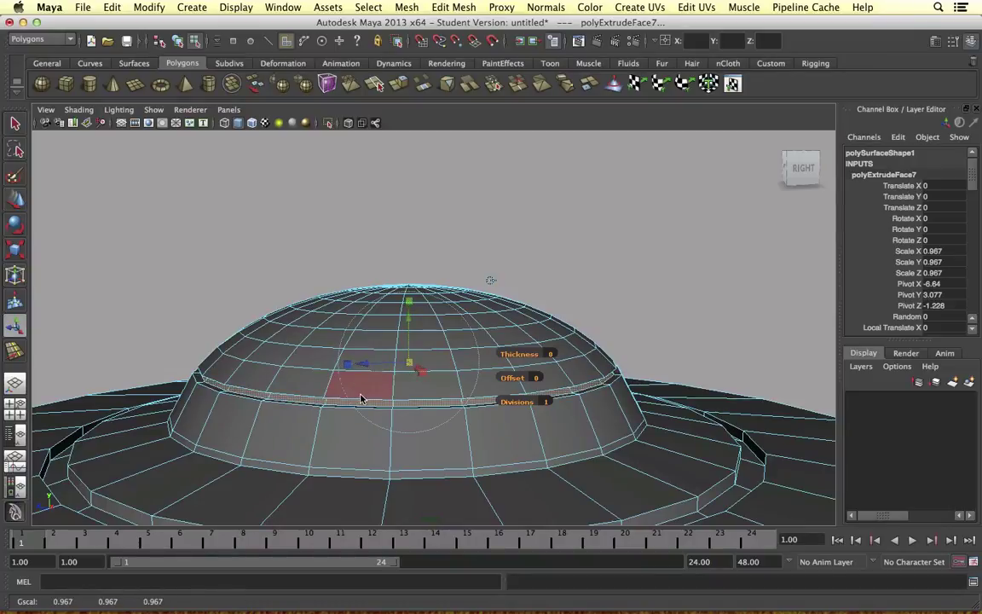
right_click_drag(360, 399, 423, 345)
left_click(487, 279)
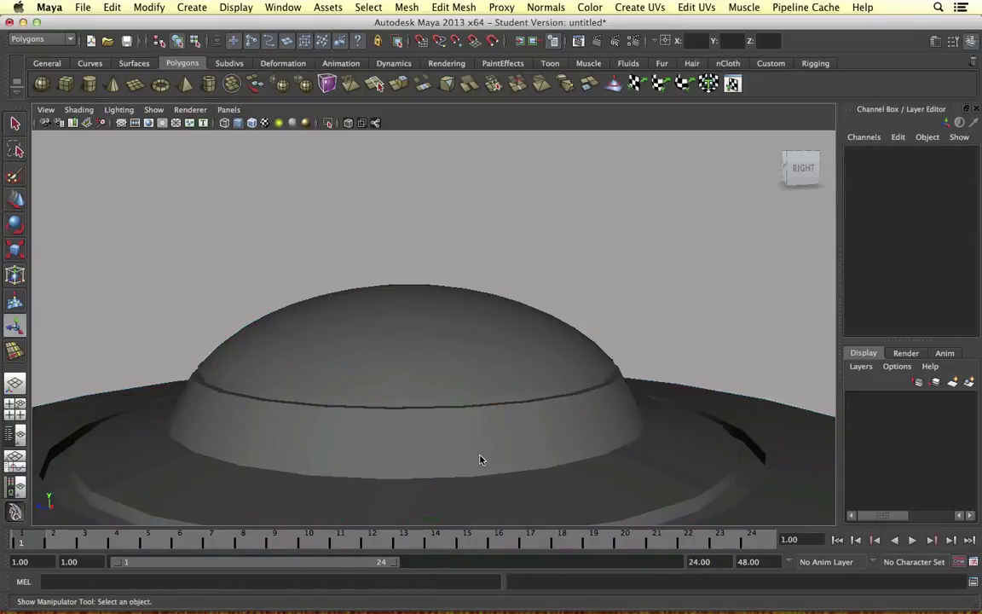
Step: On the saucer's underside, select the inner and outer faces of two radial wedges, leaving one unselected wedge between them
left_click(480, 458)
left_click_drag(527, 460, 476, 283, "alt")
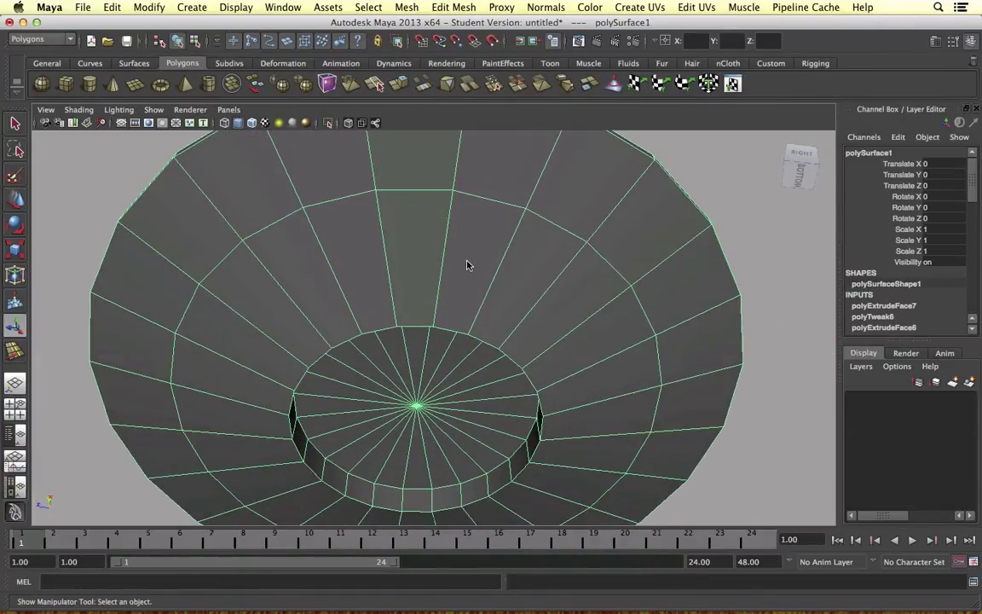
right_click_drag(470, 265, 472, 273)
mouse_move(472, 273)
left_mouse_down("alt")
mouse_move(458, 279)
mouse_move(469, 262)
left_mouse_up("alt")
left_click(472, 266)
left_click(478, 191, "shift")
left_click(320, 200, "shift")
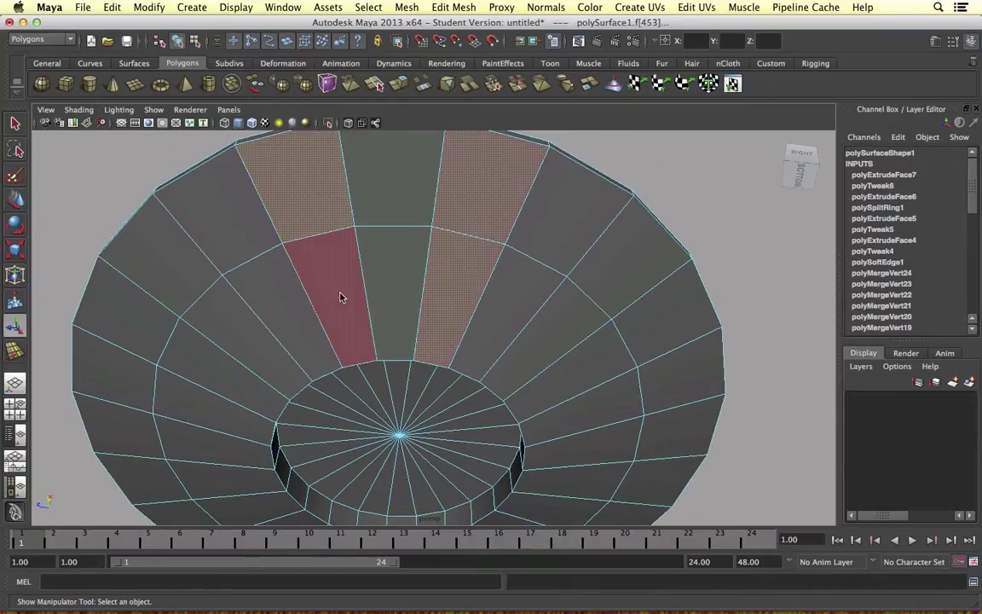
left_click(341, 295, "shift")
Step: Add three more alternating wedges along one side of the underside to the face selection, undoing any wrongly picked faces
left_click(176, 283, "shift")
left_click(204, 373, "shift")
left_click(133, 391, "shift")
key("z")
key("z")
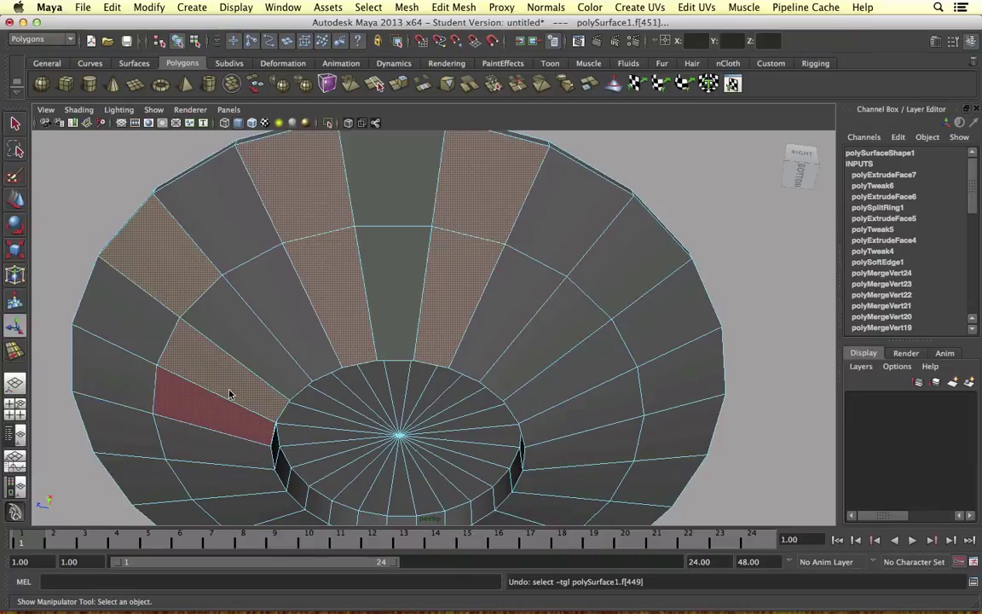
left_click(243, 342, "shift")
left_click(185, 405, "shift")
left_click(123, 396, "shift")
left_click(126, 470, "shift")
left_click(231, 472, "shift")
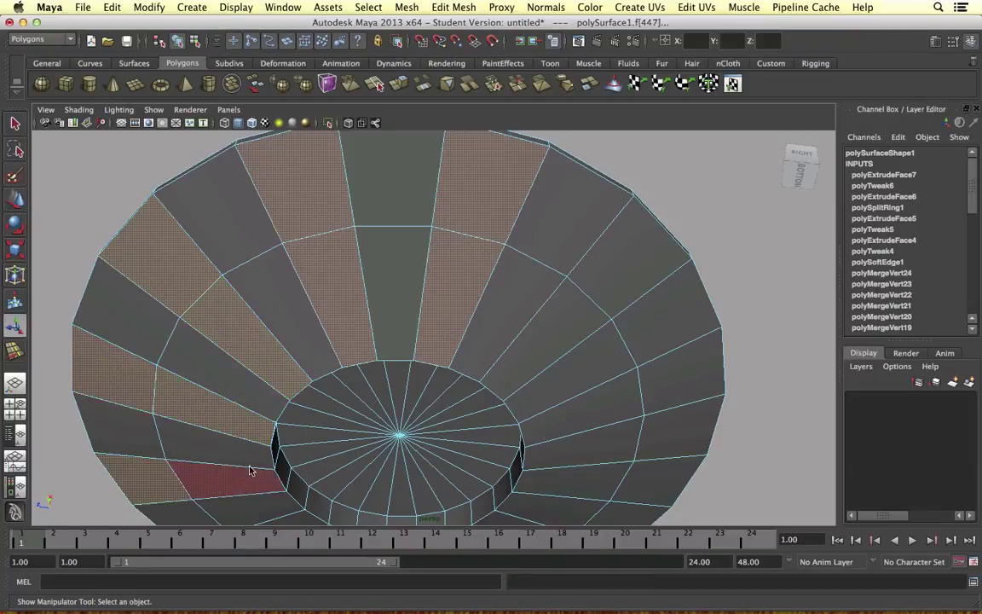
Step: Extend the alternating face selection with the following two wedges around the underside, inner and outer faces alike
middle_click_drag(555, 462, 538, 384, "alt")
right_click_drag(537, 384, 465, 405, "alt")
left_click(287, 460, "shift")
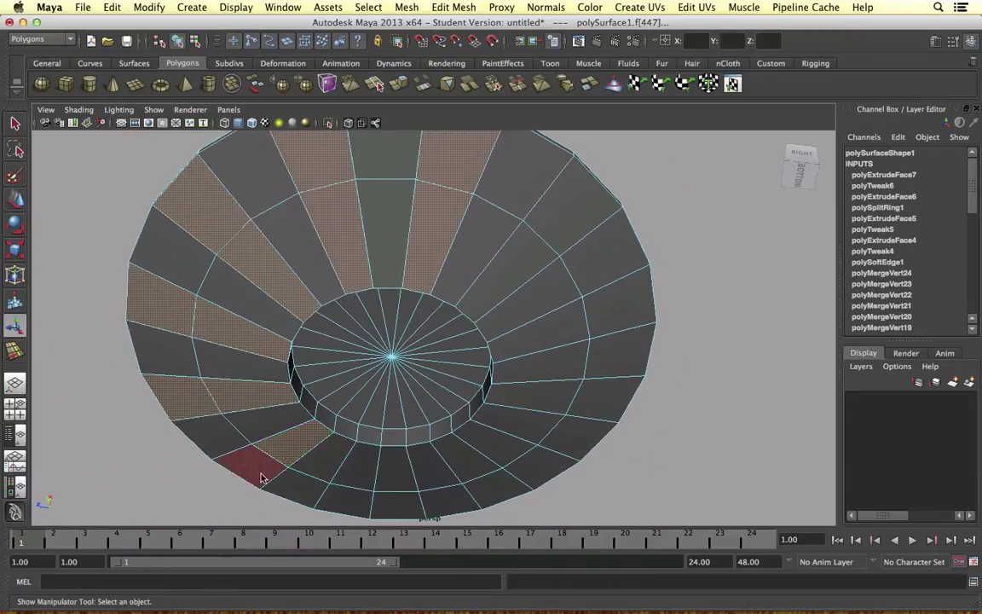
left_click(261, 475, "shift")
left_click(292, 489, "shift")
key("z")
left_click(383, 483, "shift")
key("z")
left_click(360, 475, "shift")
left_click(360, 497, "shift")
Step: Complete the alternating selection around the underside by adding both faces of the remaining five wedges
left_click(460, 500, "shift")
left_click(418, 453, "shift")
left_click(456, 446, "shift")
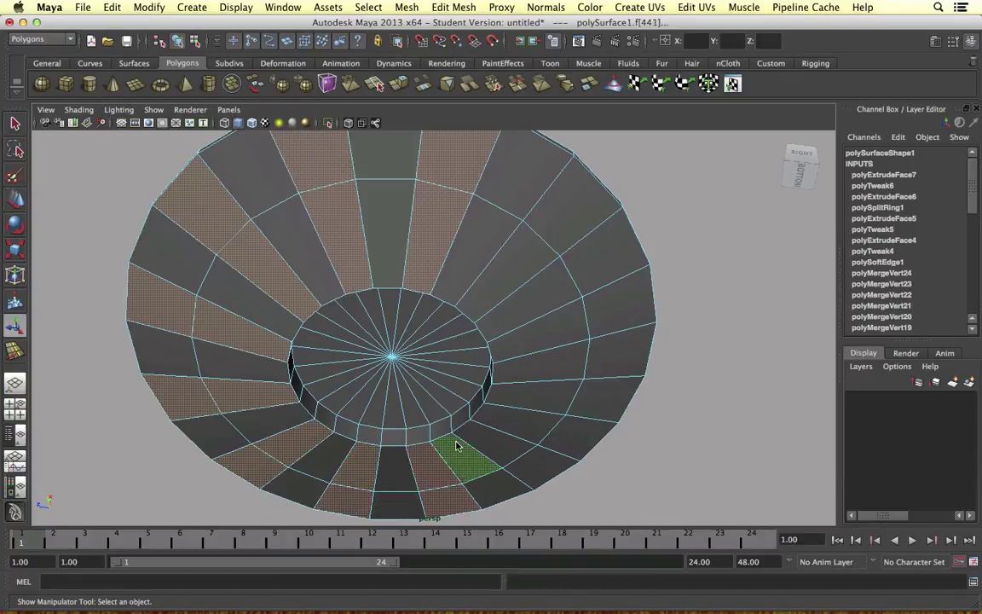
key("z")
left_click(482, 440, "shift")
left_click(547, 461, "shift")
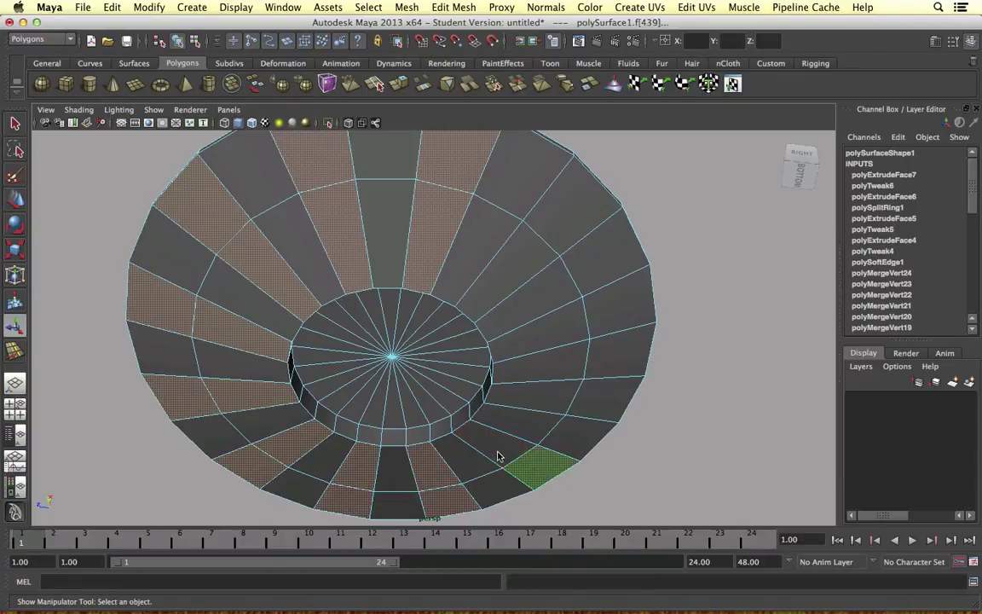
left_click(528, 404, "shift")
left_click(586, 411, "shift")
left_click(544, 338, "shift")
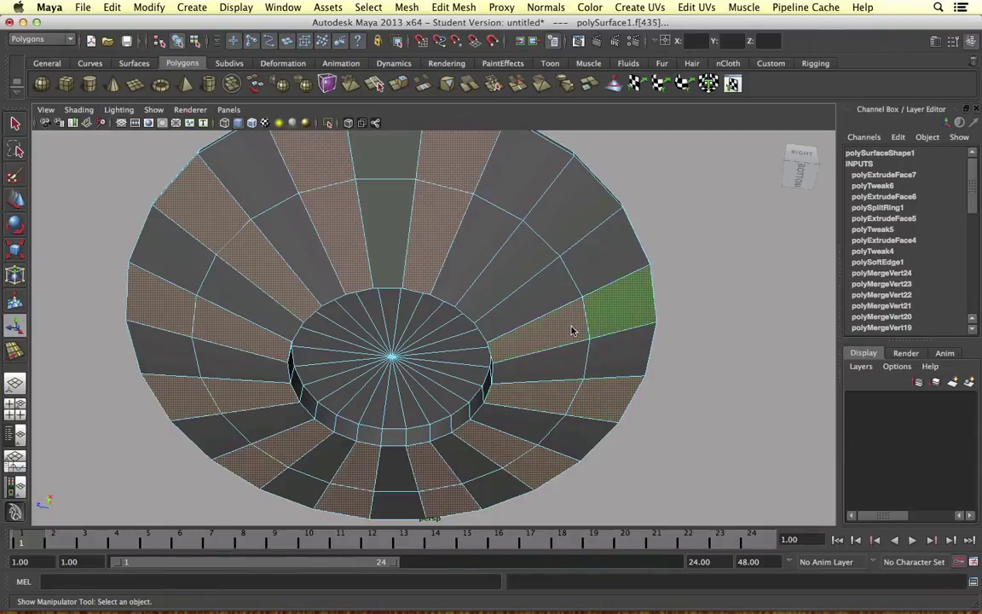
left_click(525, 282, "shift")
left_click(595, 215, "shift")
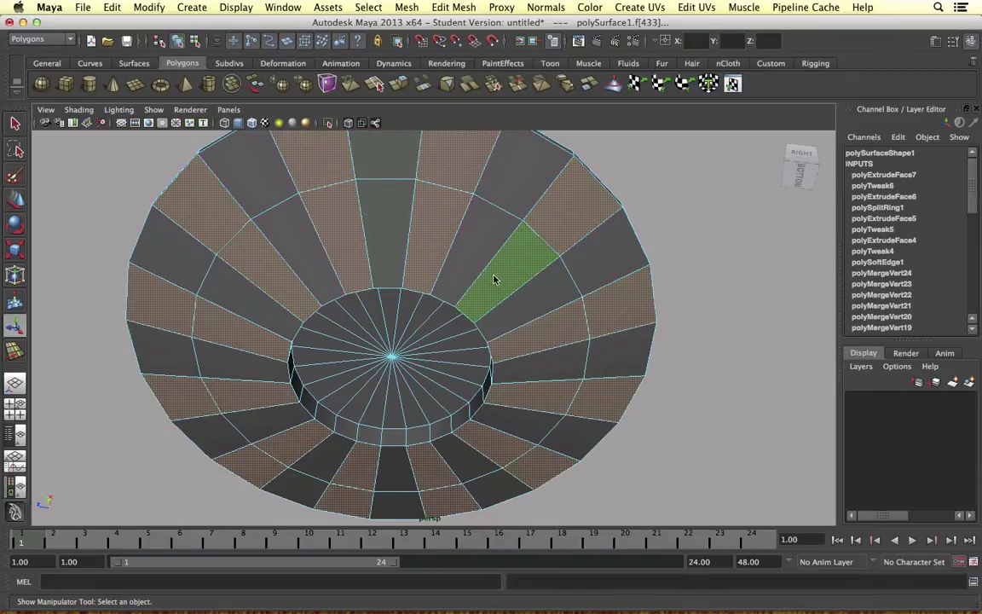
Step: Extrude the selected alternating wedges and scale them uniformly to 0.886 to inset narrow borders around the panels
right_click_drag(552, 230, 531, 259, "shift")
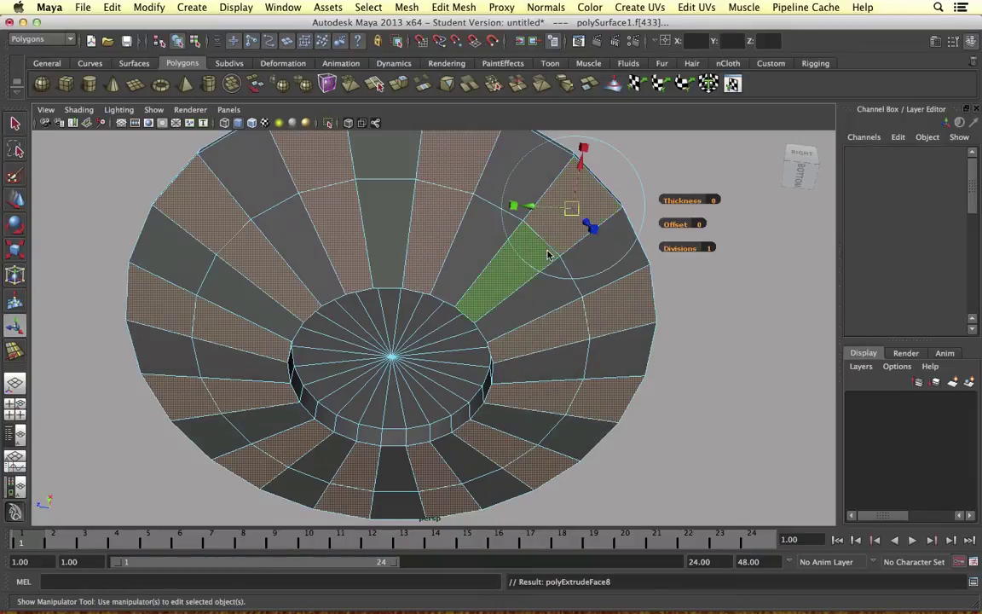
left_click(584, 148)
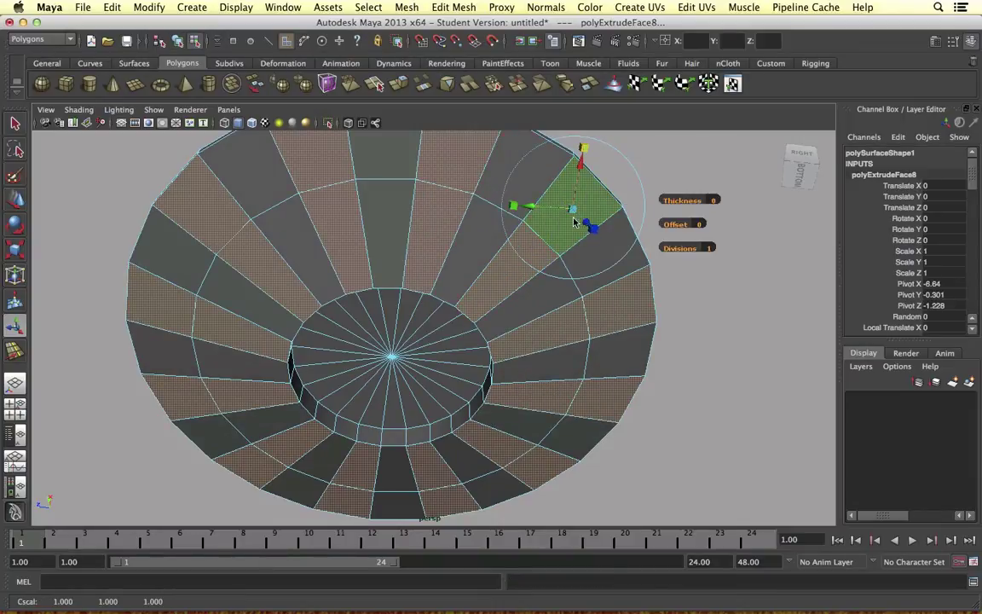
left_click_drag(575, 210, 572, 215)
left_click_drag(522, 268, 522, 234, "alt")
left_click_drag(561, 185, 558, 187)
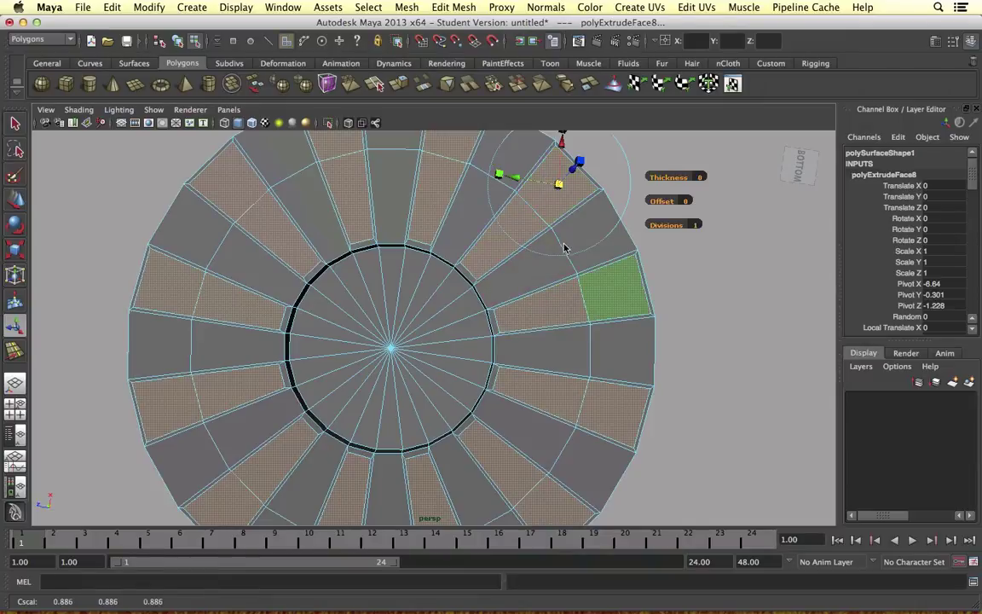
left_click_drag(563, 248, 568, 256, "alt")
right_click_drag(568, 256, 563, 202, "alt")
middle_click_drag(518, 247, 497, 346, "alt")
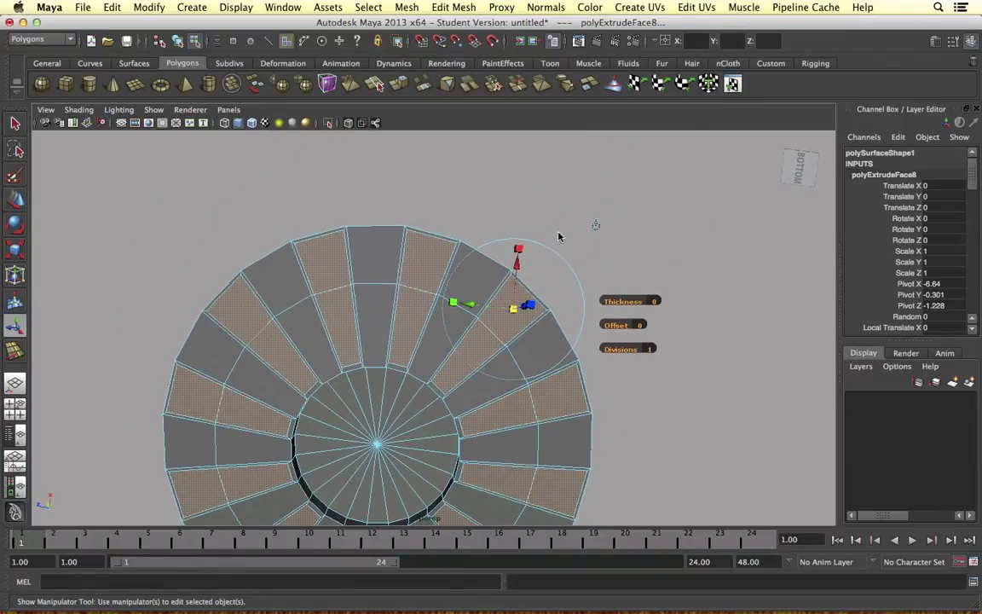
Step: Move the extruded wedge panels 0.147 in Y to recess them into the underside, and return to object mode
left_click(597, 225)
left_click_drag(429, 403, 467, 460, "alt")
left_click_drag(459, 372, 460, 365)
left_click_drag(534, 290, 468, 380, "alt")
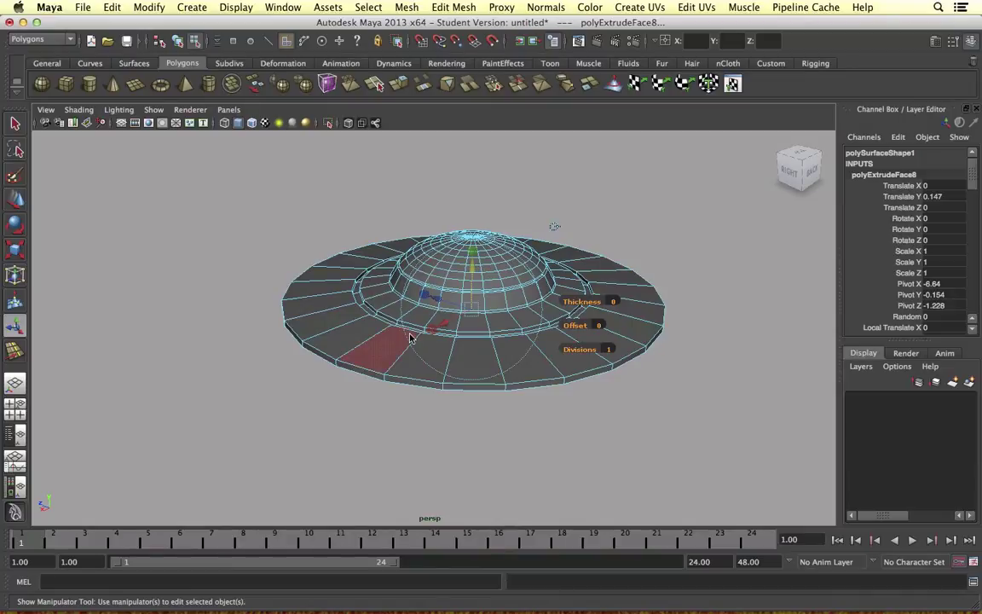
left_click_drag(411, 340, 403, 300, "alt")
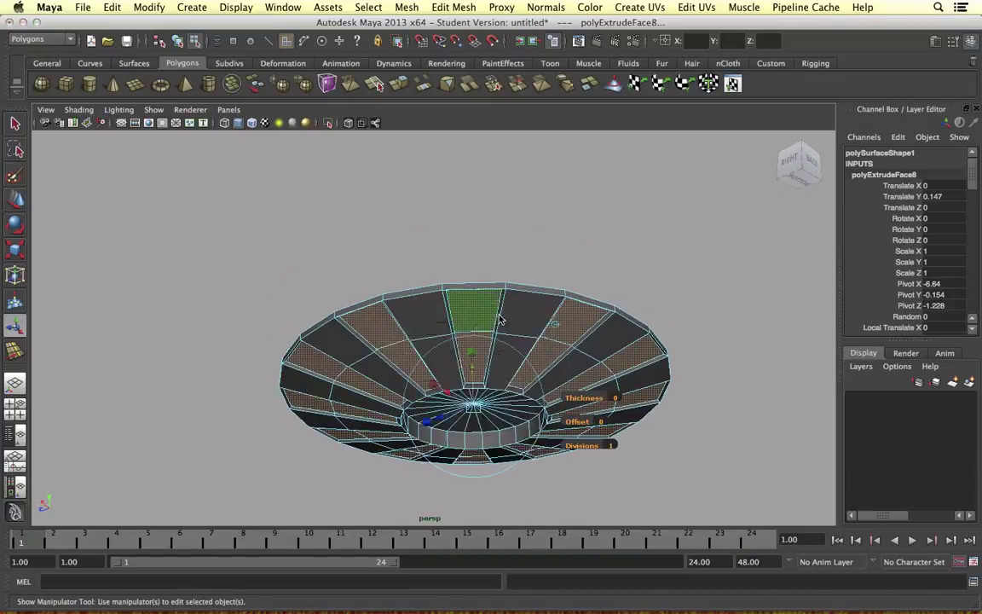
key("F8")
left_click_drag(588, 331, 539, 276, "alt")
right_click_drag(539, 276, 573, 280, "alt")
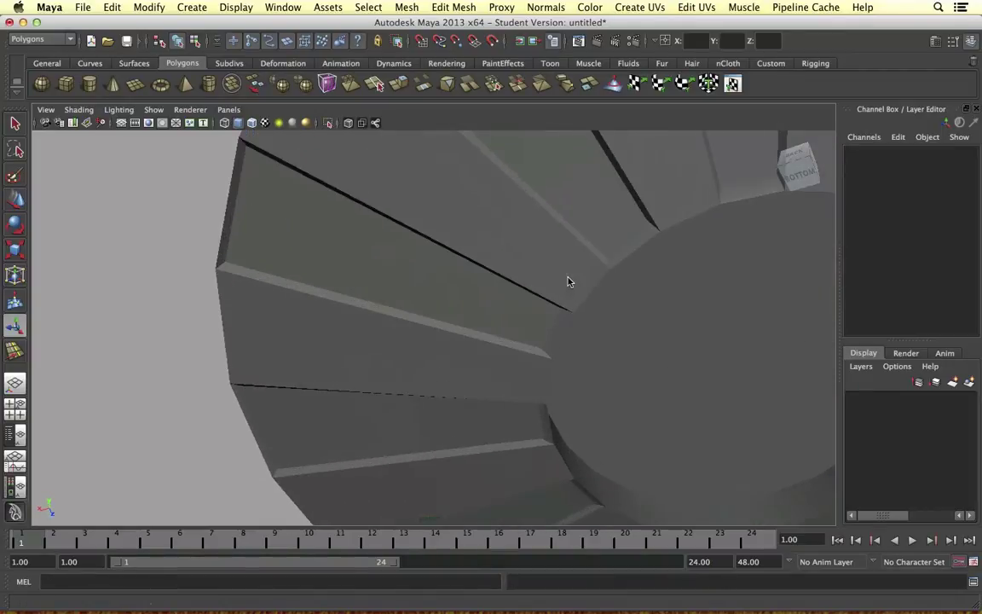
scroll(597, 279, "down", 4)
Step: Select the short inner edges of all recessed panels around the central recess and change their soft/hard edge normals
left_click(629, 336)
scroll(603, 333, "up", 2)
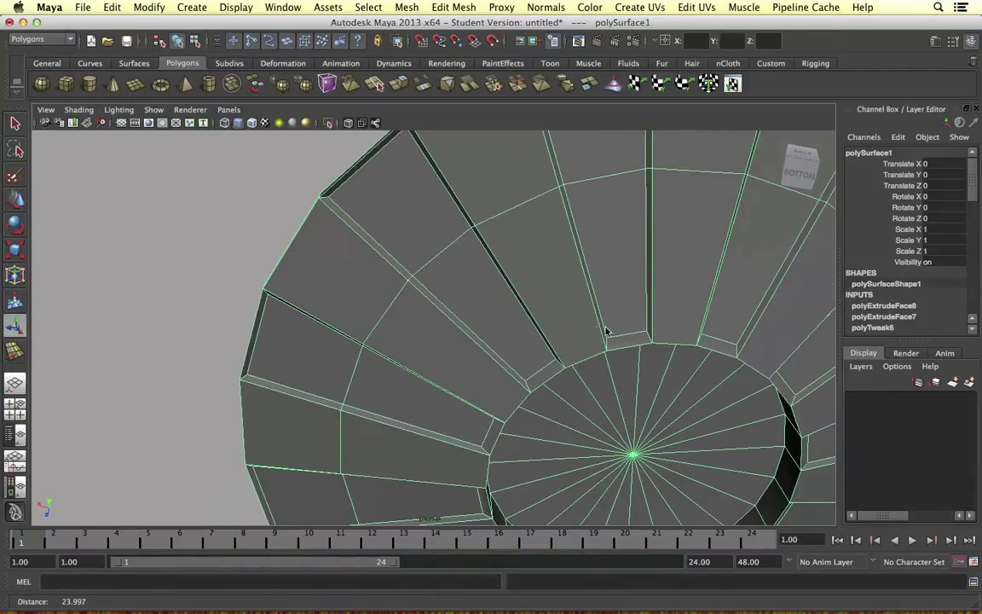
scroll(603, 332, "down", 3)
right_click_drag(589, 334, 584, 322)
left_click(582, 333)
left_click(638, 338, "shift")
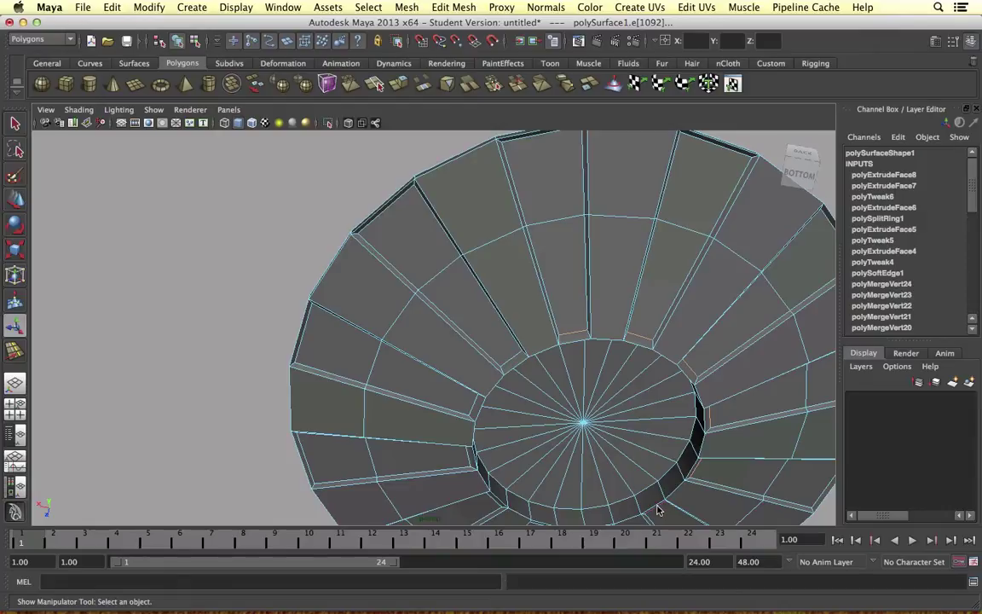
left_click(511, 362, "shift")
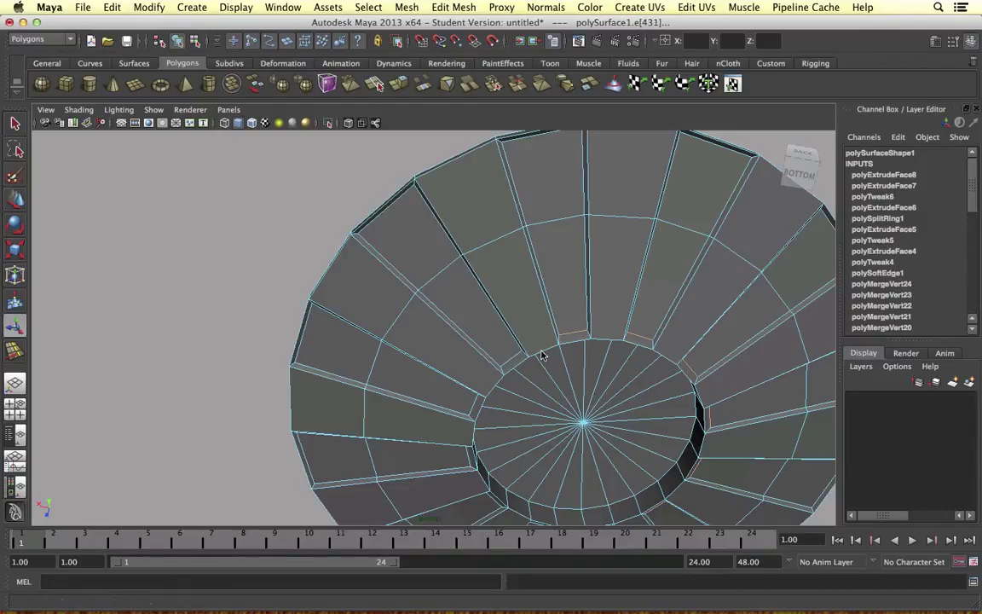
left_click_drag(541, 353, 530, 307, "alt")
key("z")
left_click(505, 301, "shift")
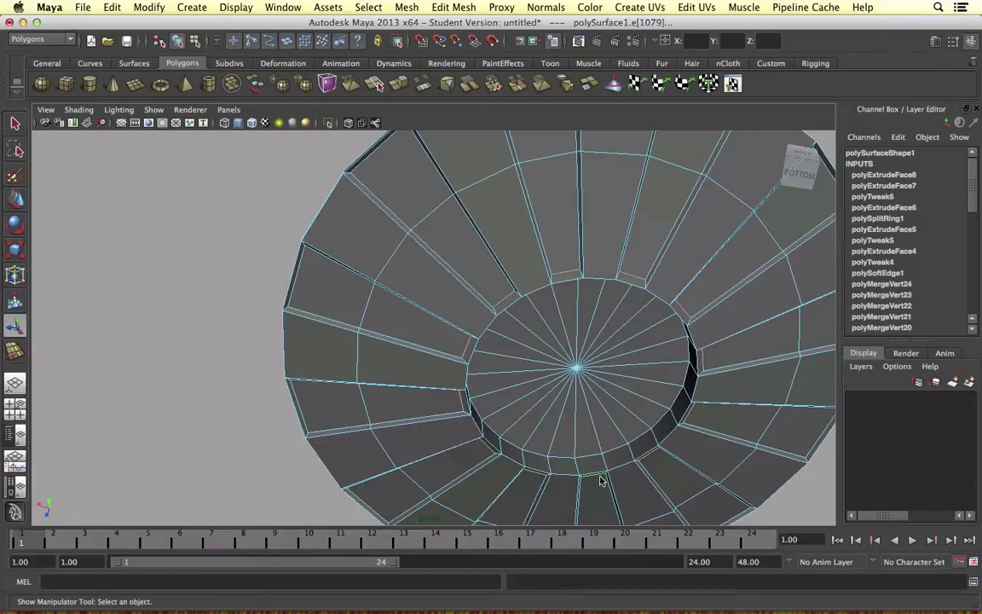
left_click_drag(611, 483, 529, 305, "alt")
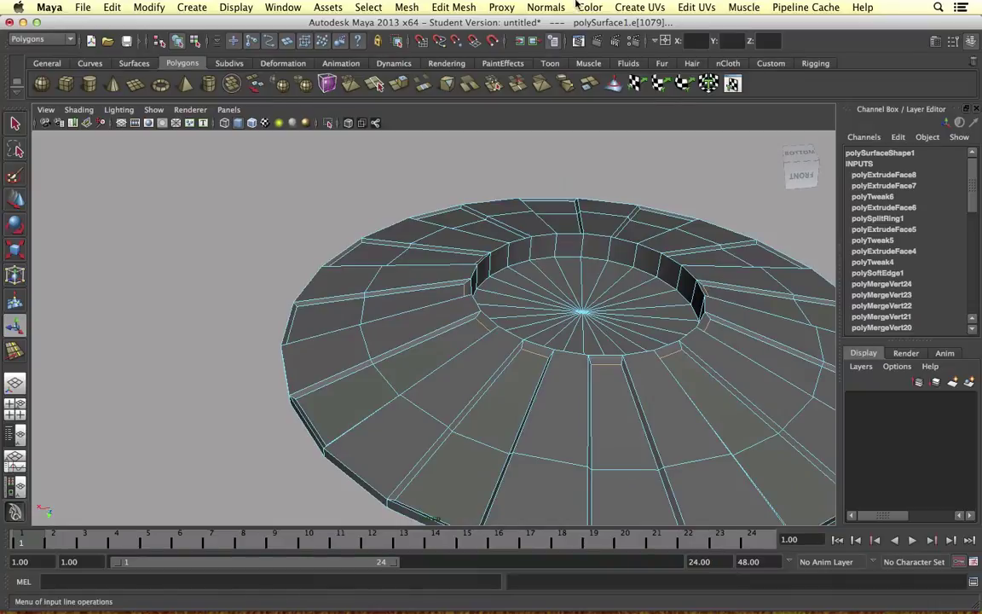
left_click(546, 8)
left_click(559, 165)
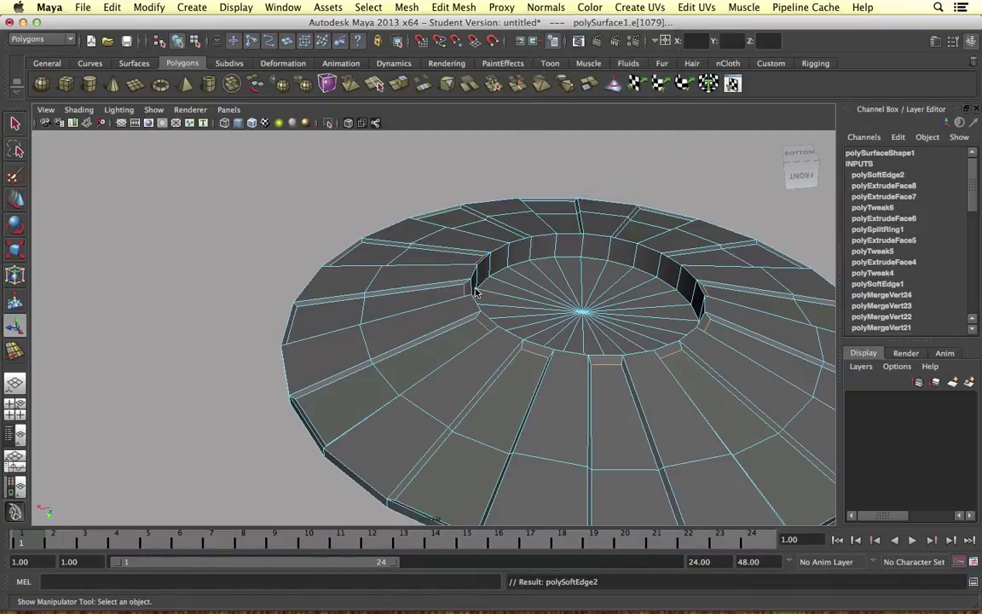
Step: Return to object mode, select the saucer and inspect its overall shape from the underside and from above
right_click_drag(476, 289, 537, 269)
left_click_drag(341, 194, 508, 350, "alt")
mouse_move(336, 354)
left_mouse_down("alt")
mouse_move(372, 351)
mouse_move(414, 322)
mouse_move(353, 356)
left_mouse_up("alt")
left_click(585, 320)
left_click_drag(539, 319, 499, 336, "alt")
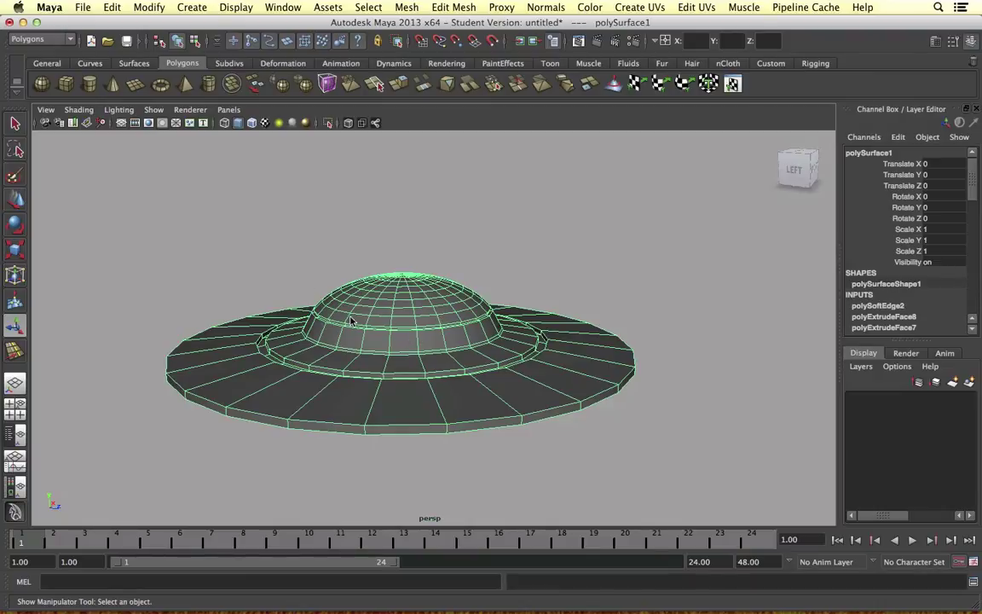
left_click_drag(351, 319, 509, 412, "alt")
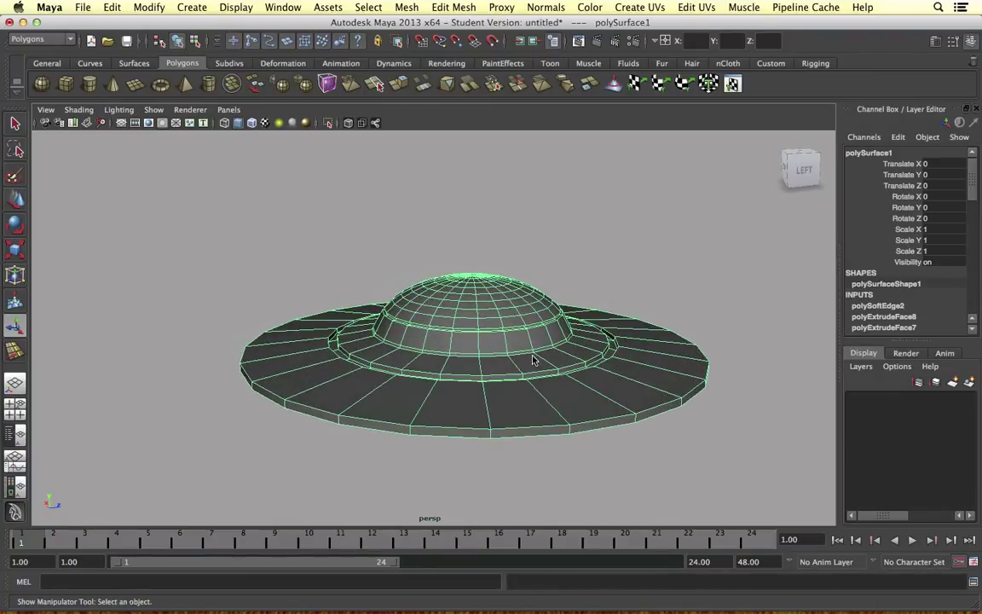